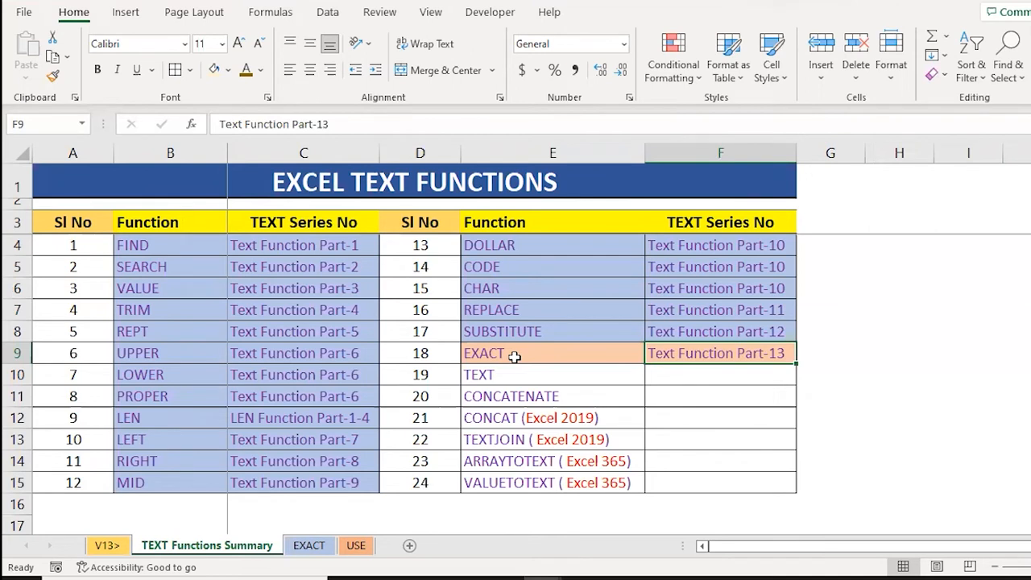
Open the EXACT sheet and look through its function description, syntax explanation and example table.
{"action": "left_click", "coordinate": [309, 546]}
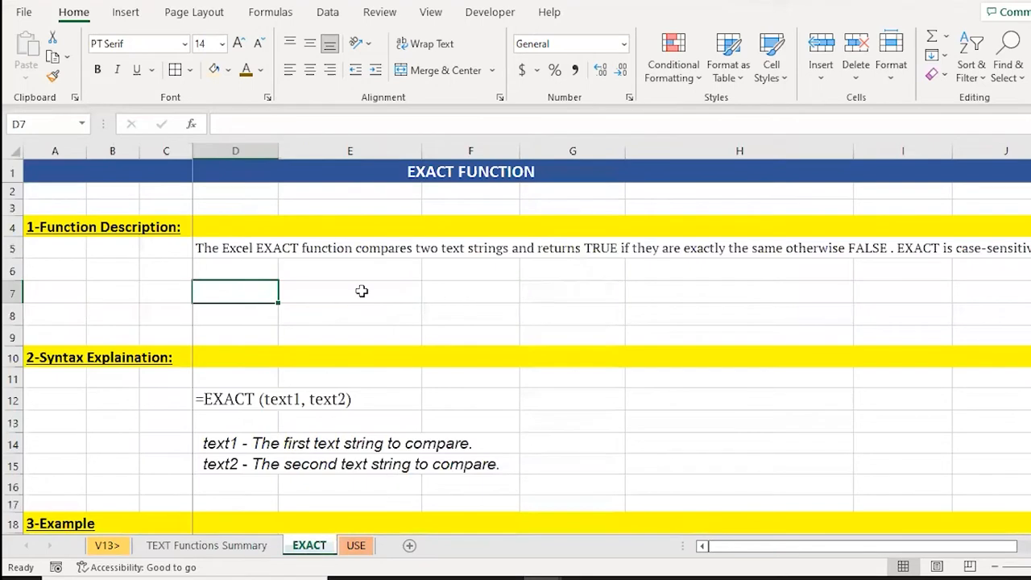
{"action": "key", "text": "Up"}
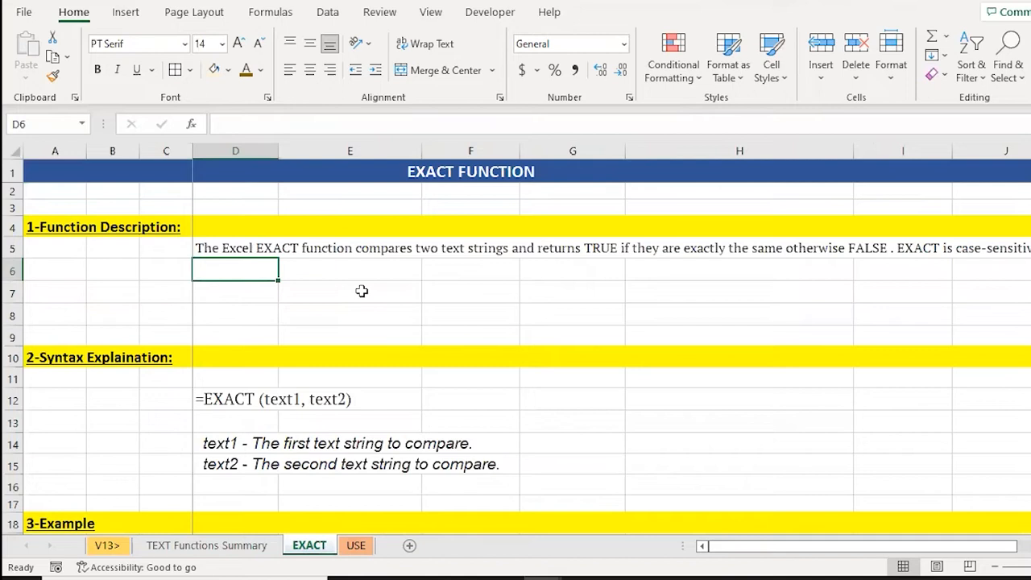
{"action": "key", "text": "Down"}
{"action": "key", "text": "Down"}
{"action": "key", "text": "Down"}
{"action": "key", "text": "Down"}
{"action": "key", "text": "Down"}
{"action": "key", "text": "Down"}
{"action": "key", "text": "Down"}
{"action": "key", "text": "Down"}
{"action": "key", "text": "Down"}
{"action": "key", "text": "Down"}
{"action": "key", "text": "Down"}
{"action": "key", "text": "Down"}
{"action": "key", "text": "Down"}
{"action": "key", "text": "Down"}
{"action": "key", "text": "Down"}
{"action": "key", "text": "Down"}
{"action": "key", "text": "Down"}
{"action": "key", "text": "Down"}
{"action": "key", "text": "Down"}
{"action": "key", "text": "Down"}
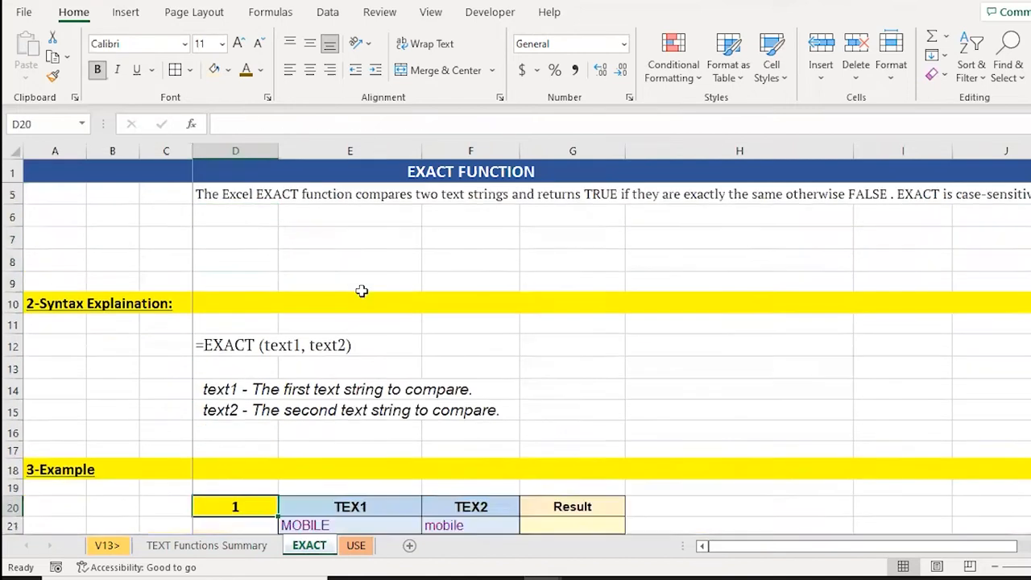
{"action": "key", "text": "Down"}
{"action": "key", "text": "Down"}
{"action": "key", "text": "Down"}
{"action": "key", "text": "Down"}
{"action": "key", "text": "Down"}
{"action": "key", "text": "Down"}
{"action": "key", "text": "Down"}
{"action": "key", "text": "Down"}
{"action": "key", "text": "Down"}
{"action": "key", "text": "Down"}
{"action": "key", "text": "Down"}
{"action": "key", "text": "Down"}
Look through the practical examples on the USE sheet, from matching TEXT1 and TEXT2 down to extracting sales with an exact name.
{"action": "key", "text": "ctrl+Page_Down"}
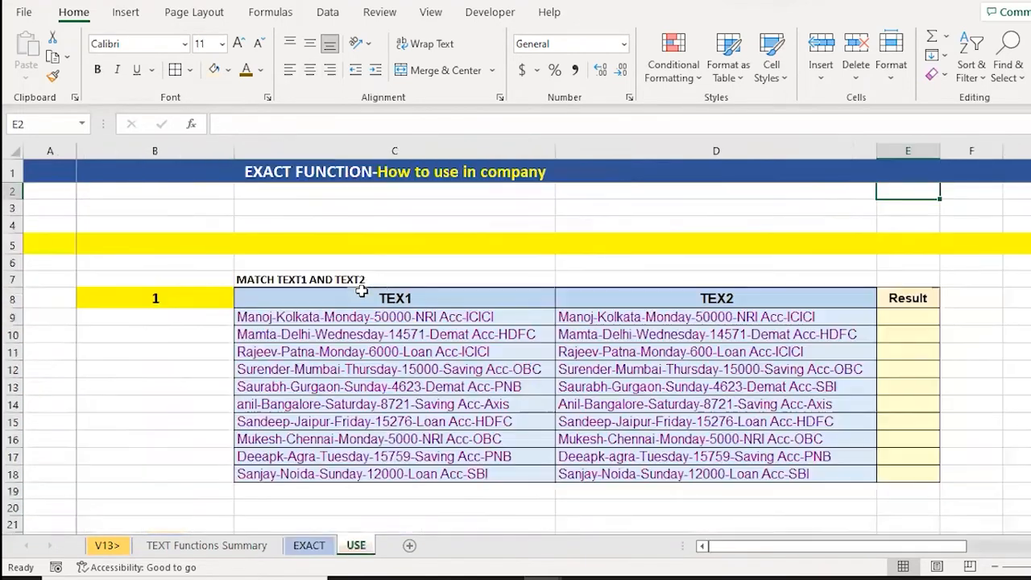
{"action": "left_click", "coordinate": [362, 291]}
{"action": "key", "text": "Down"}
{"action": "key", "text": "Down"}
{"action": "key", "text": "Down"}
{"action": "key", "text": "Down"}
{"action": "key", "text": "Down"}
{"action": "key", "text": "Down"}
{"action": "key", "text": "Down"}
{"action": "key", "text": "Down"}
{"action": "key", "text": "Down"}
{"action": "key", "text": "Down"}
{"action": "key", "text": "Down"}
{"action": "key", "text": "Down"}
{"action": "key", "text": "Down"}
{"action": "key", "text": "Down"}
{"action": "key", "text": "Down"}
{"action": "key", "text": "Down"}
{"action": "key", "text": "Down"}
{"action": "key", "text": "Down"}
{"action": "key", "text": "Down"}
{"action": "key", "text": "Down"}
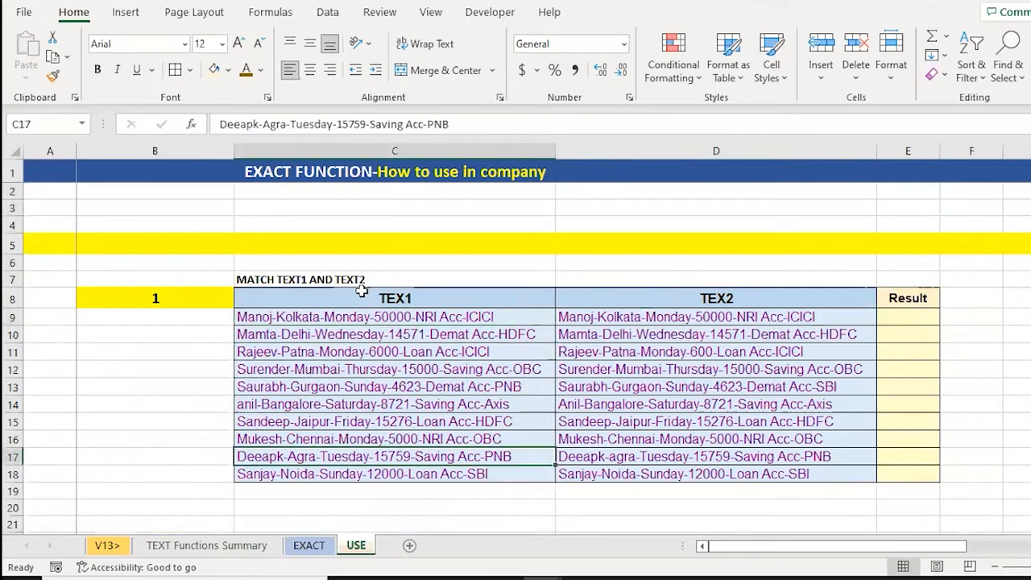
{"action": "key", "text": "Down"}
{"action": "key", "text": "Down"}
{"action": "key", "text": "Down"}
{"action": "key", "text": "Down"}
{"action": "key", "text": "Down"}
{"action": "key", "text": "Down"}
{"action": "key", "text": "Down"}
{"action": "key", "text": "Down"}
{"action": "key", "text": "Down"}
{"action": "key", "text": "Down"}
{"action": "key", "text": "Down"}
{"action": "key", "text": "Down"}
{"action": "key", "text": "Down"}
{"action": "key", "text": "Down"}
{"action": "key", "text": "Down"}
{"action": "key", "text": "Down"}
{"action": "key", "text": "Down"}
{"action": "key", "text": "Down"}
{"action": "key", "text": "Down"}
{"action": "key", "text": "Down"}
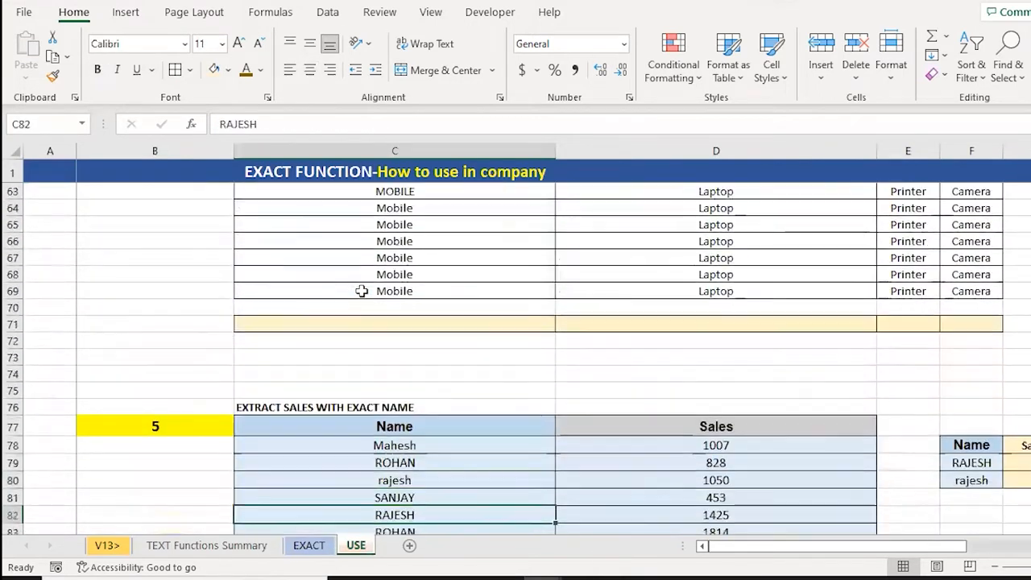
{"action": "key", "text": "Down"}
{"action": "key", "text": "Down"}
{"action": "key", "text": "Down"}
{"action": "key", "text": "Down"}
{"action": "key", "text": "Down"}
{"action": "key", "text": "Down"}
{"action": "key", "text": "Down"}
{"action": "key", "text": "Down"}
{"action": "key", "text": "Down"}
{"action": "key", "text": "Down"}
{"action": "key", "text": "Down"}
{"action": "key", "text": "Down"}
{"action": "key", "text": "Down"}
{"action": "key", "text": "Down"}
{"action": "key", "text": "Down"}
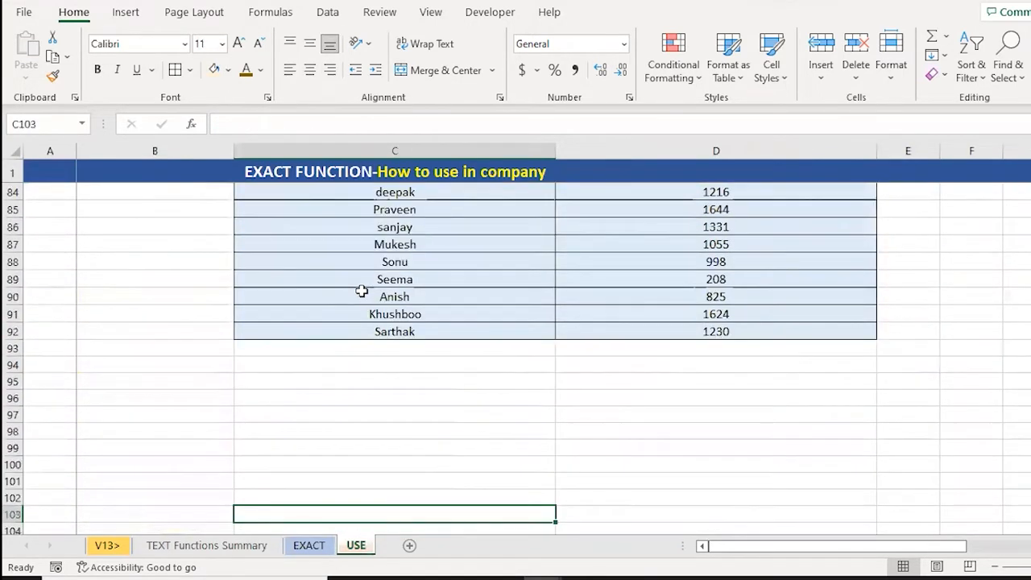
Return to the EXACT sheet and review the function description and syntax sections.
{"action": "key", "text": "ctrl+Page_Up"}
{"action": "scroll", "coordinate": [362, 291], "scroll_direction": "up", "scroll_amount": 6}
{"action": "key", "text": "Up"}
{"action": "key", "text": "Up"}
{"action": "key", "text": "Up"}
{"action": "key", "text": "Up"}
{"action": "key", "text": "Up"}
{"action": "key", "text": "Up"}
{"action": "key", "text": "Up"}
{"action": "key", "text": "Up"}
{"action": "key", "text": "Up"}
{"action": "key", "text": "Up"}
{"action": "key", "text": "Up"}
{"action": "key", "text": "Up"}
{"action": "key", "text": "Up"}
{"action": "key", "text": "Up"}
{"action": "key", "text": "Up"}
{"action": "key", "text": "Up"}
{"action": "key", "text": "Up"}
{"action": "key", "text": "Up"}
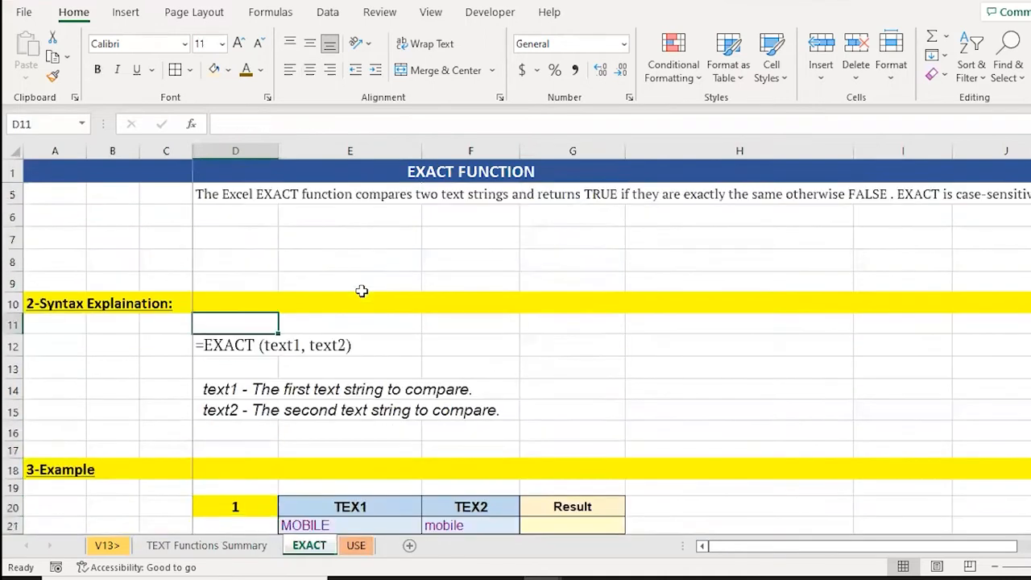
{"action": "key", "text": "Down"}
{"action": "key", "text": "Down"}
{"action": "key", "text": "Down"}
{"action": "key", "text": "Down"}
{"action": "key", "text": "Down"}
{"action": "key", "text": "Down"}
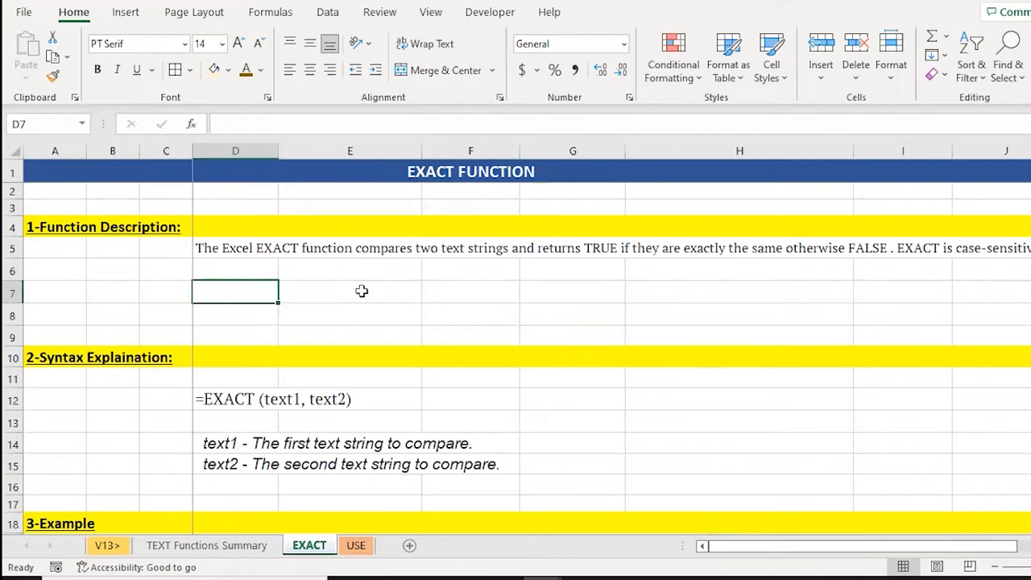
Enter the sample words "mobile" in F7 and "MOBILE" in G7, below the function description.
{"action": "left_click", "coordinate": [361, 291]}
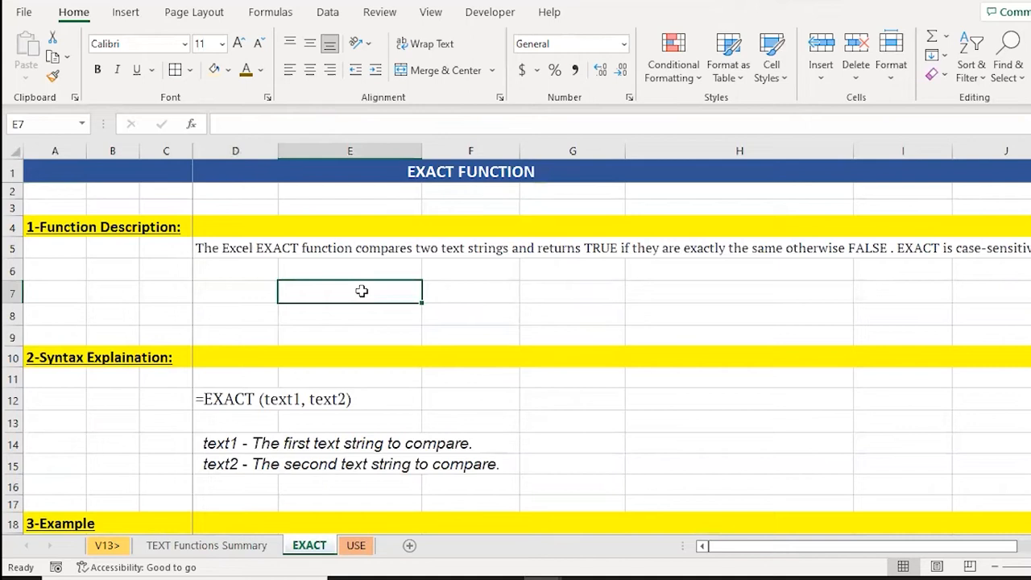
{"action": "key", "text": "Right"}
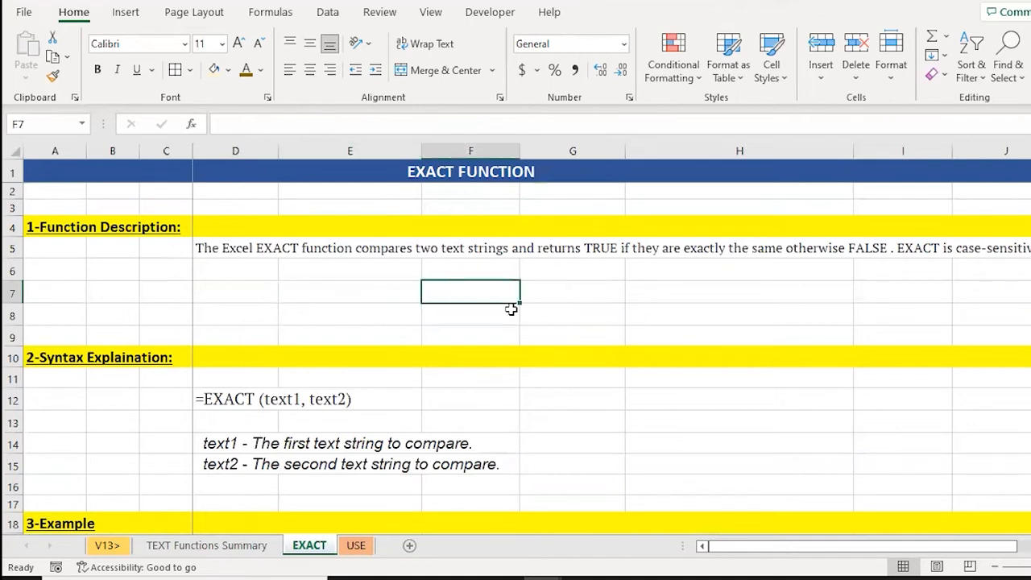
{"action": "type", "text": "mobile"}
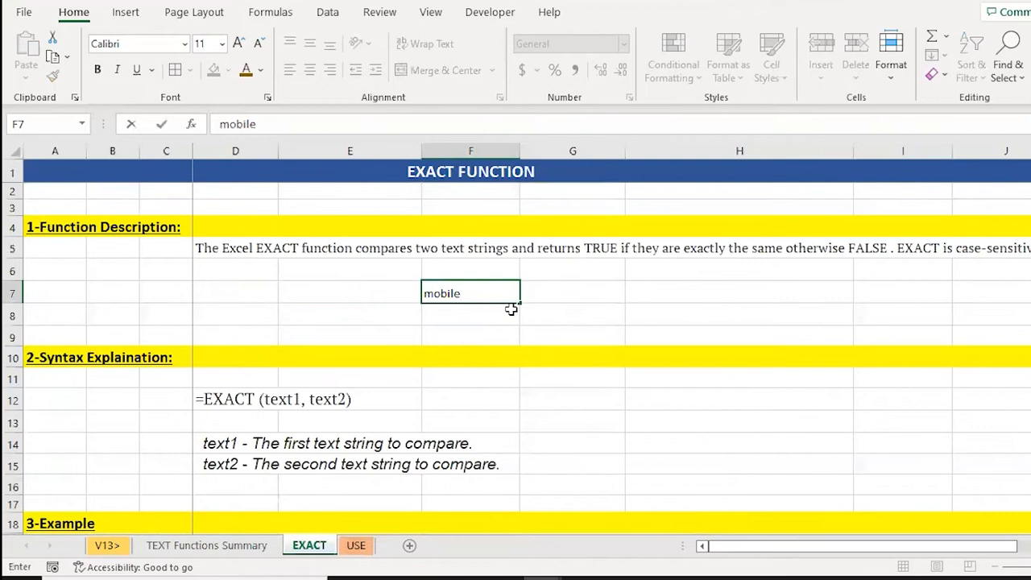
{"action": "key", "text": "Right"}
{"action": "type", "text": "M"}
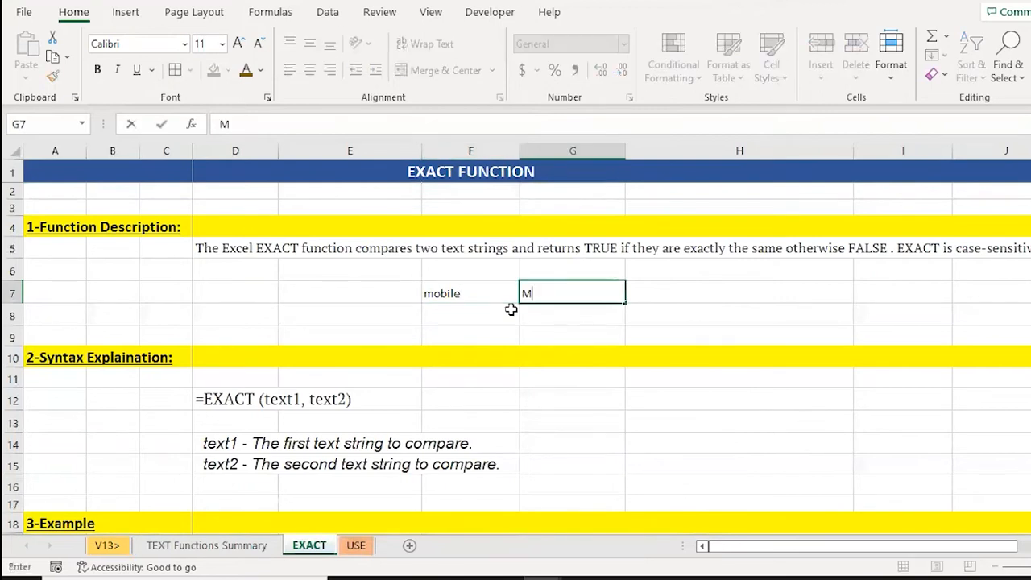
{"action": "type", "text": "OBILE"}
{"action": "key", "text": "Right"}
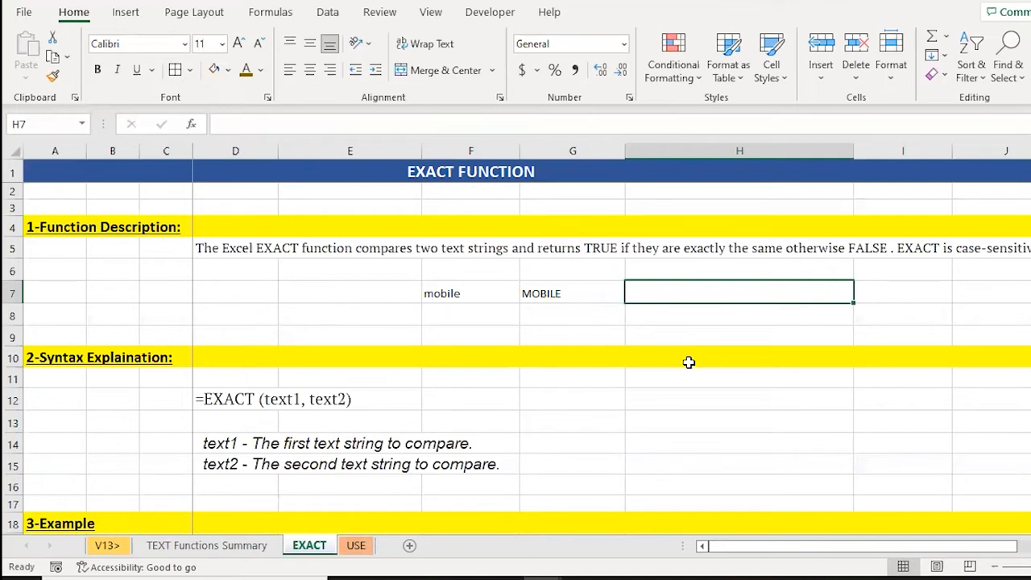
Compare the two sample words in H7 with the formula =EXACT(F7,G7).
{"action": "type", "text": "="}
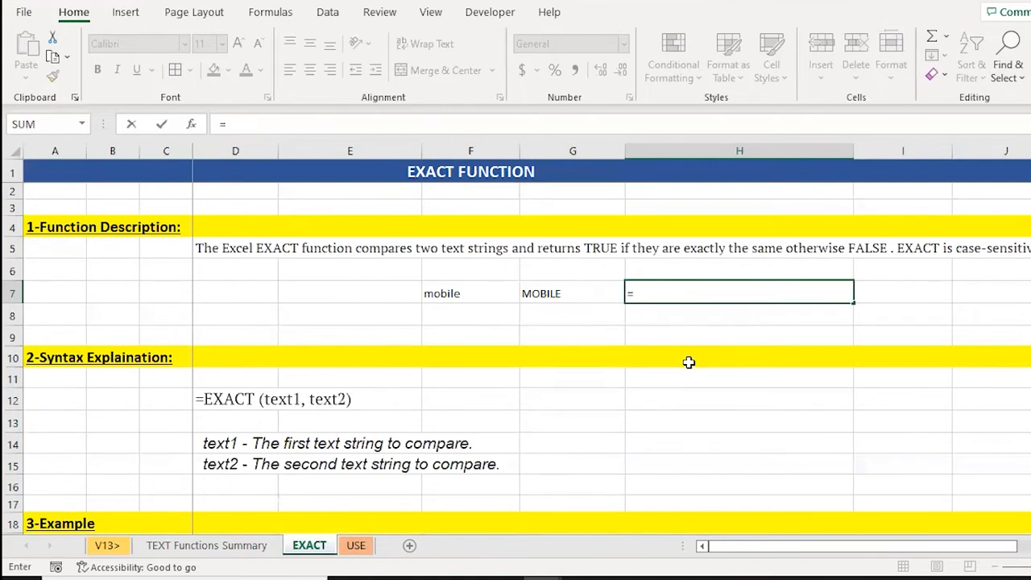
{"action": "type", "text": "EX"}
{"action": "key", "text": "Tab"}
{"action": "key", "text": "Left"}
{"action": "key", "text": "Left"}
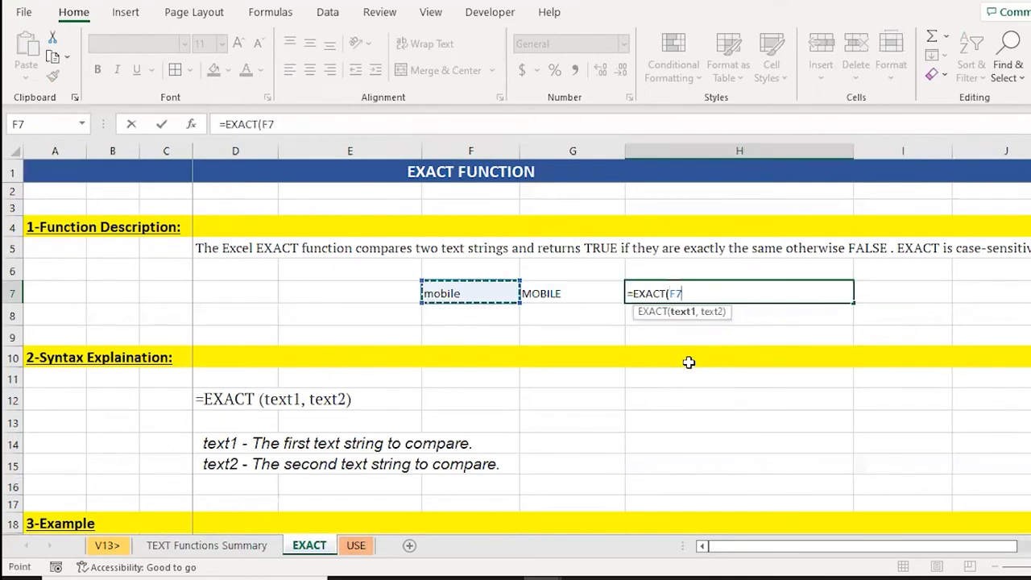
{"action": "type", "text": ","}
{"action": "key", "text": "Left"}
{"action": "type", "text": ")"}
{"action": "key", "text": "ctrl+Return"}
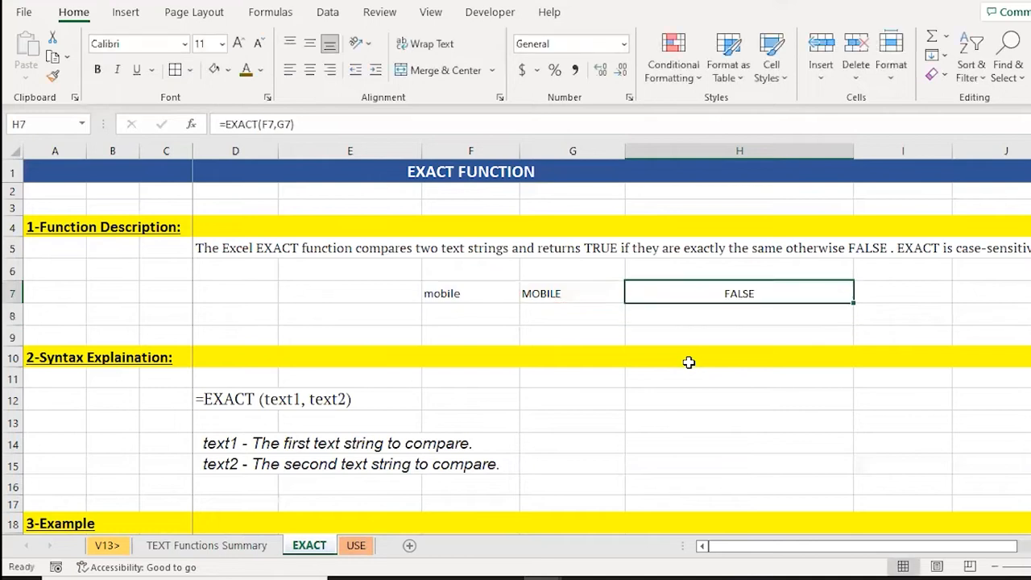
Review the compared words in F7:G7 and the explanation of the text1 and text2 arguments in the syntax section.
{"action": "key", "text": "Left"}
{"action": "key", "text": "Left"}
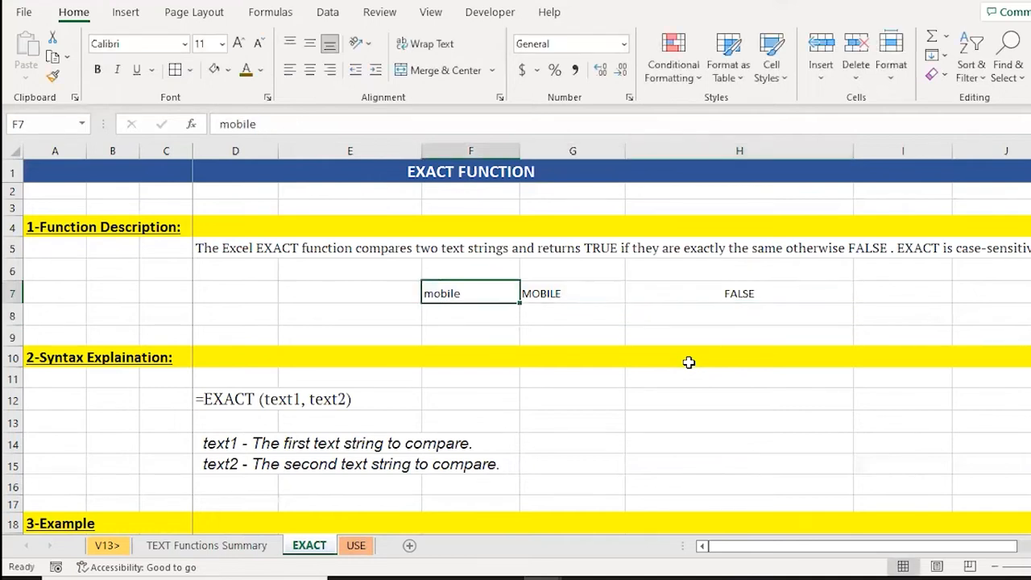
{"action": "key", "text": "shift+Right"}
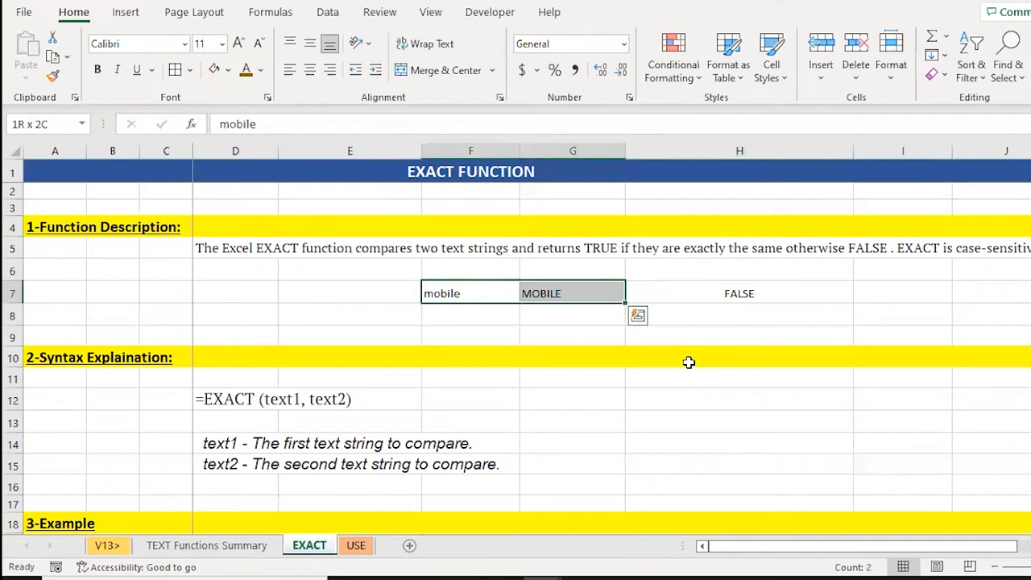
{"action": "key", "text": "Left"}
{"action": "key", "text": "Left"}
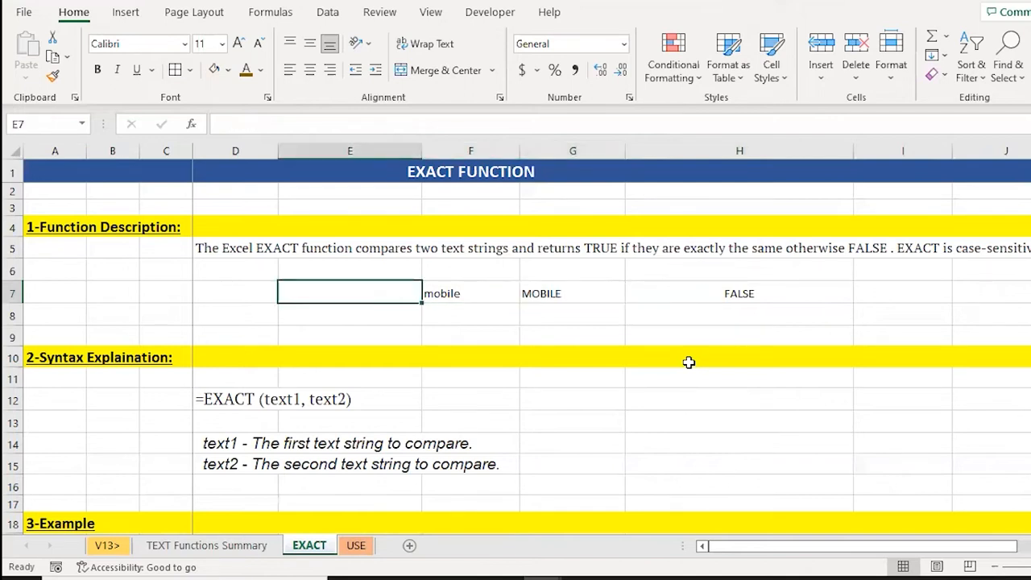
{"action": "key", "text": "Down"}
{"action": "key", "text": "Down"}
{"action": "key", "text": "Down"}
{"action": "key", "text": "Down"}
{"action": "key", "text": "Down"}
{"action": "key", "text": "Down"}
{"action": "key", "text": "Down"}
{"action": "key", "text": "Down"}
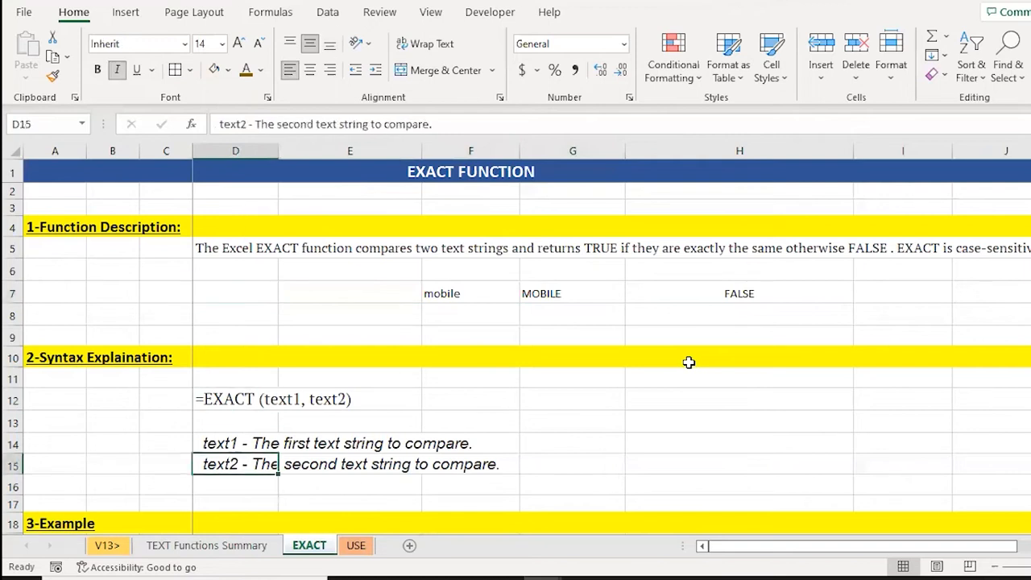
Review the start of the example section, the EXACT function description and the sample words in row 7.
{"action": "key", "text": "Down"}
{"action": "key", "text": "Down"}
{"action": "key", "text": "Down"}
{"action": "key", "text": "Down"}
{"action": "key", "text": "Down"}
{"action": "key", "text": "Down"}
{"action": "key", "text": "Down"}
{"action": "key", "text": "Down"}
{"action": "key", "text": "Down"}
{"action": "key", "text": "Down"}
{"action": "key", "text": "Up"}
{"action": "key", "text": "Up"}
{"action": "key", "text": "Up"}
{"action": "key", "text": "Up"}
{"action": "key", "text": "Up"}
{"action": "key", "text": "Up"}
{"action": "key", "text": "Up"}
{"action": "key", "text": "Up"}
{"action": "key", "text": "Up"}
{"action": "key", "text": "Up"}
{"action": "key", "text": "Up"}
{"action": "key", "text": "Down"}
{"action": "key", "text": "Up"}
{"action": "key", "text": "Up"}
{"action": "key", "text": "Up"}
{"action": "key", "text": "Up"}
{"action": "key", "text": "Up"}
{"action": "key", "text": "Up"}
{"action": "key", "text": "Up"}
{"action": "key", "text": "Up"}
{"action": "key", "text": "Up"}
{"action": "key", "text": "Up"}
{"action": "key", "text": "Right"}
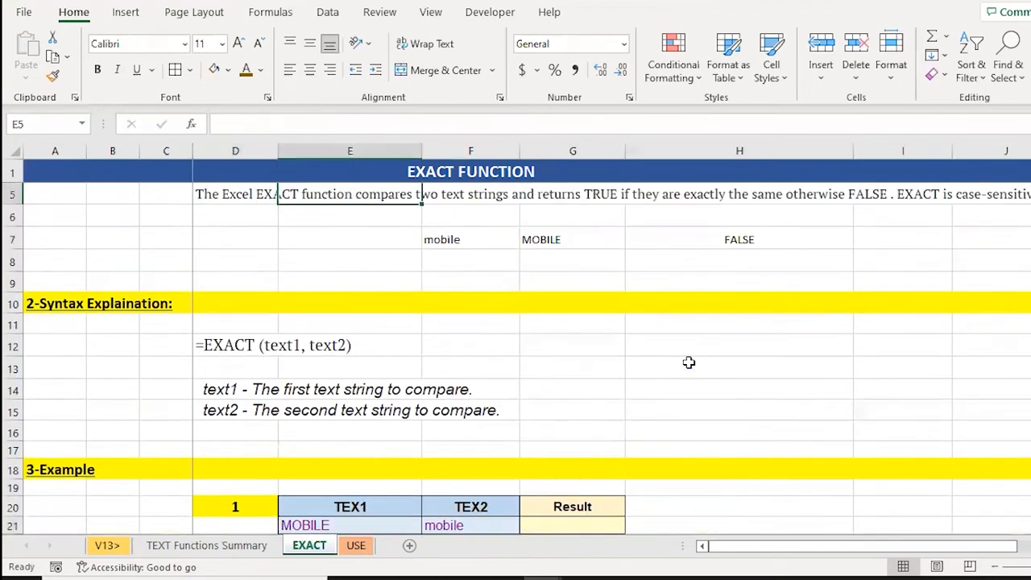
{"action": "key", "text": "Right"}
{"action": "key", "text": "Down"}
{"action": "key", "text": "Down"}
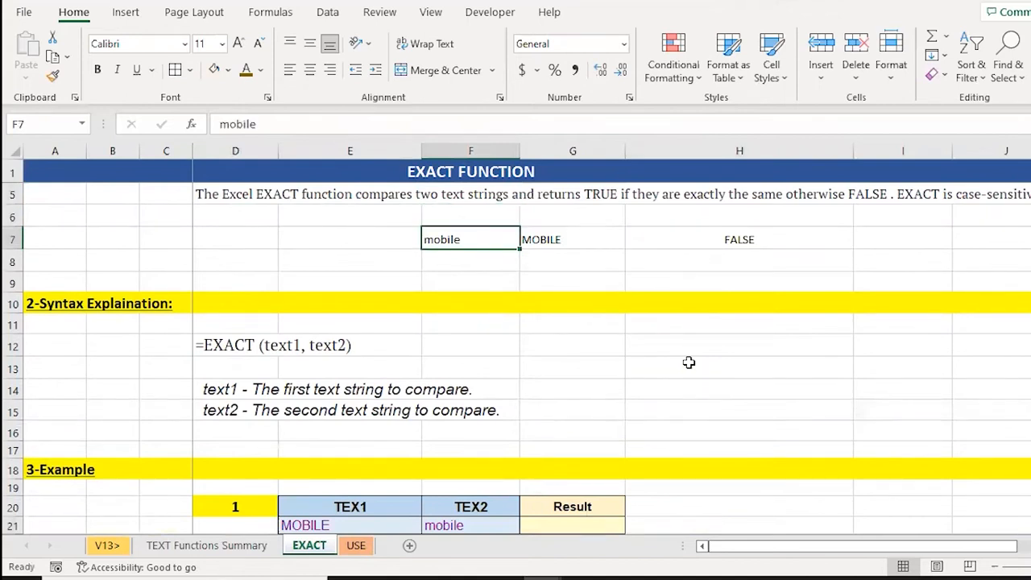
Examine the =EXACT (text1, text2) syntax line and the explanations of its text1 and text2 arguments.
{"action": "key", "text": "Left"}
{"action": "key", "text": "Left"}
{"action": "key", "text": "Right"}
{"action": "key", "text": "Right"}
{"action": "key", "text": "Left"}
{"action": "key", "text": "Left"}
{"action": "key", "text": "Down"}
{"action": "key", "text": "Down"}
{"action": "key", "text": "Down"}
{"action": "key", "text": "Down"}
{"action": "key", "text": "Down"}
{"action": "key", "text": "Down"}
{"action": "key", "text": "Down"}
{"action": "key", "text": "Down"}
{"action": "key", "text": "Up"}
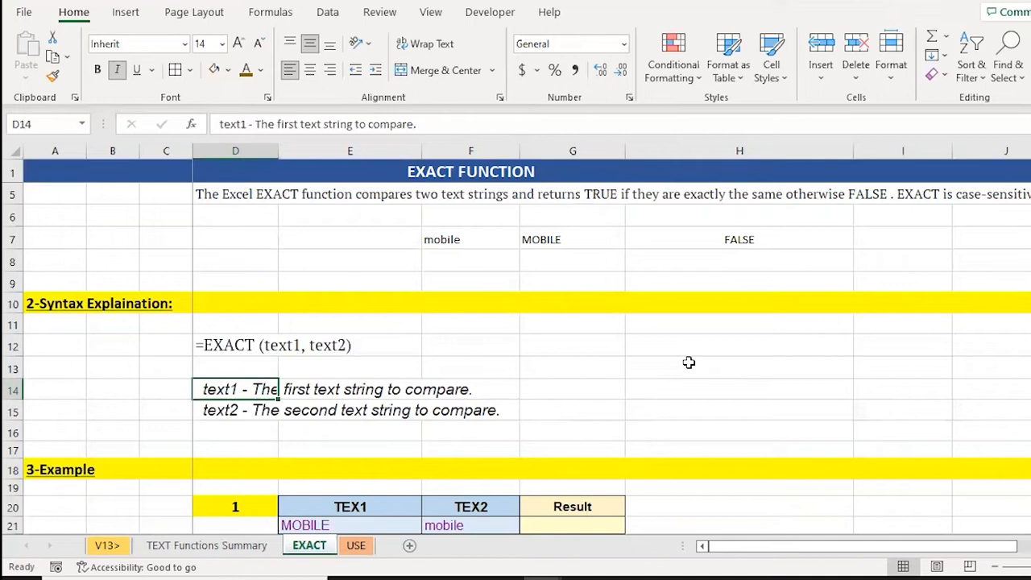
{"action": "key", "text": "Down"}
{"action": "key", "text": "Up"}
{"action": "key", "text": "Up"}
{"action": "key", "text": "Up"}
{"action": "scroll", "coordinate": [689, 363], "scroll_direction": "down", "scroll_amount": 1}
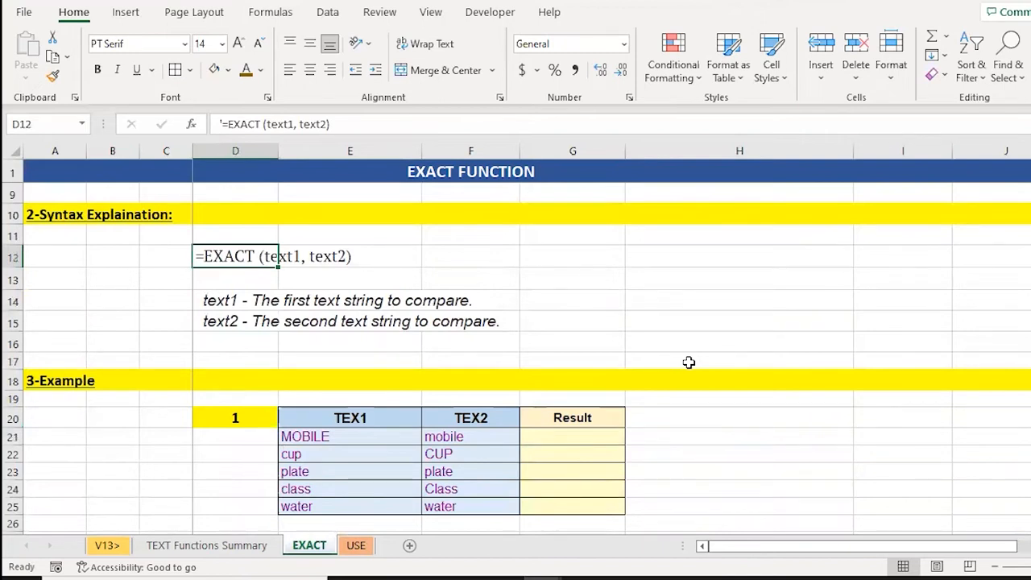
{"action": "key", "text": "Down"}
{"action": "key", "text": "Down"}
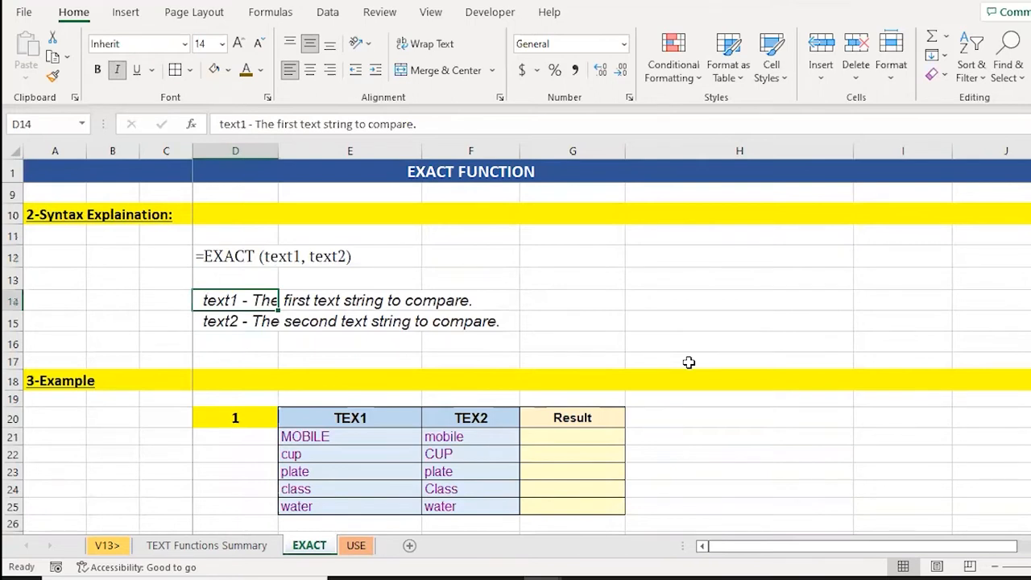
{"action": "key", "text": "Down"}
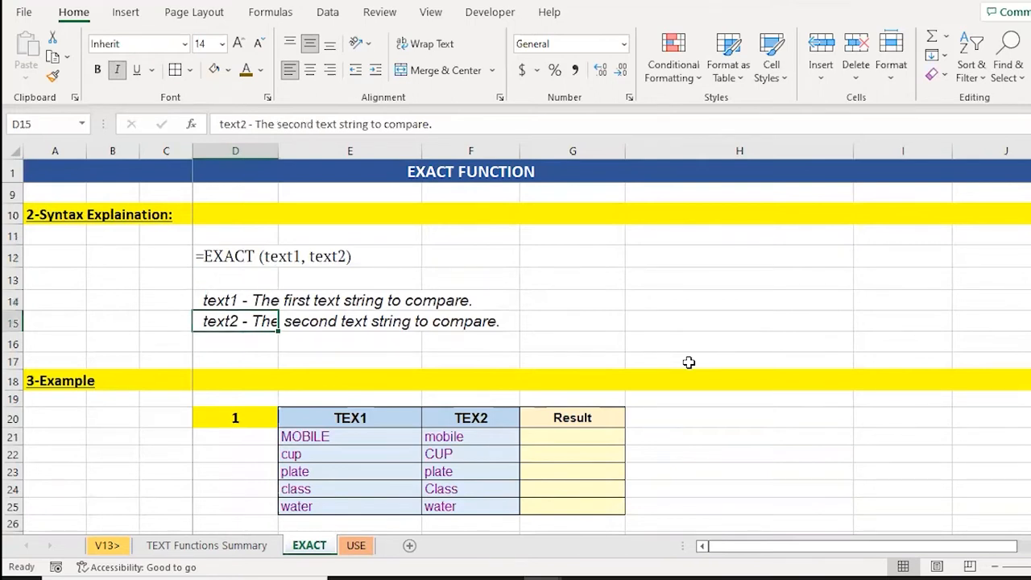
Examine the TEX1 and TEX2 word lists in E21:F25 of example 1, ending at the first Result cell.
{"action": "key", "text": "Down"}
{"action": "key", "text": "Down"}
{"action": "key", "text": "Down"}
{"action": "key", "text": "Down"}
{"action": "key", "text": "Down"}
{"action": "key", "text": "Down"}
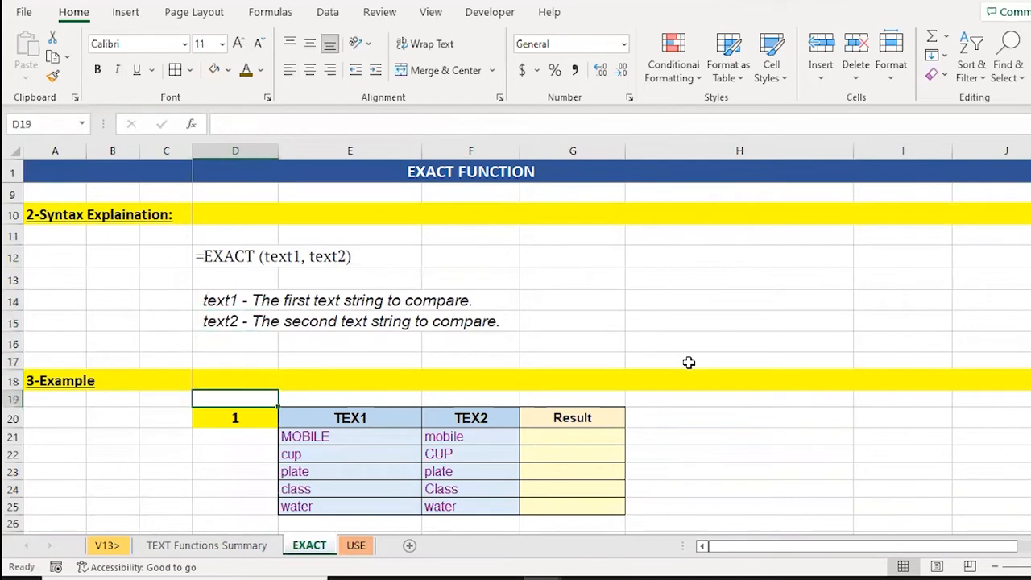
{"action": "key", "text": "Right"}
{"action": "key", "text": "ctrl+shift+Down"}
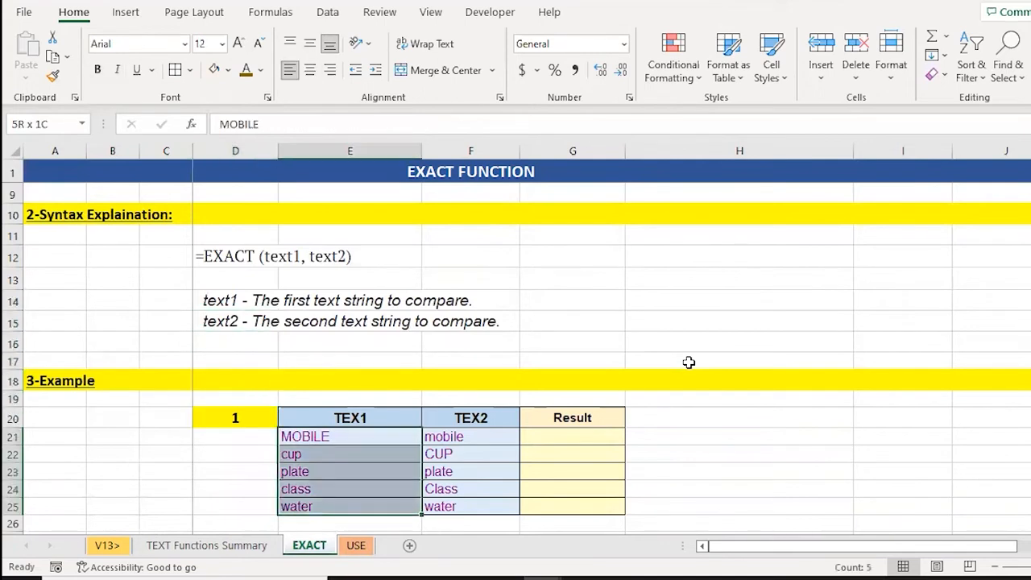
{"action": "key", "text": "ctrl+shift+Down"}
{"action": "key", "text": "ctrl+shift+Down"}
{"action": "key", "text": "Down"}
{"action": "key", "text": "Up"}
{"action": "key", "text": "ctrl+shift+Down"}
{"action": "key", "text": "Right"}
{"action": "key", "text": "ctrl+shift+Down"}
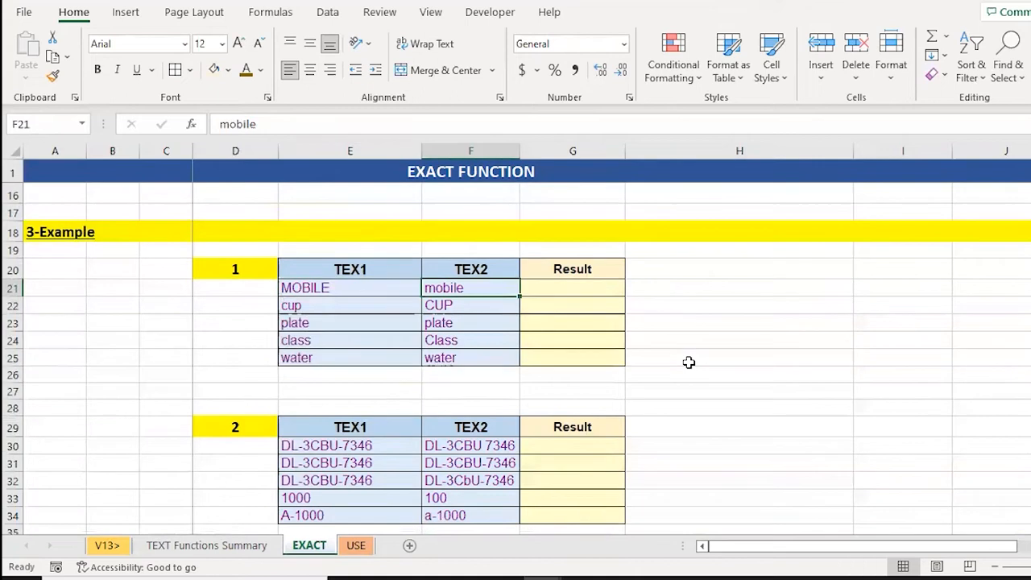
{"action": "key", "text": "Right"}
{"action": "key", "text": "Left"}
{"action": "key", "text": "Left"}
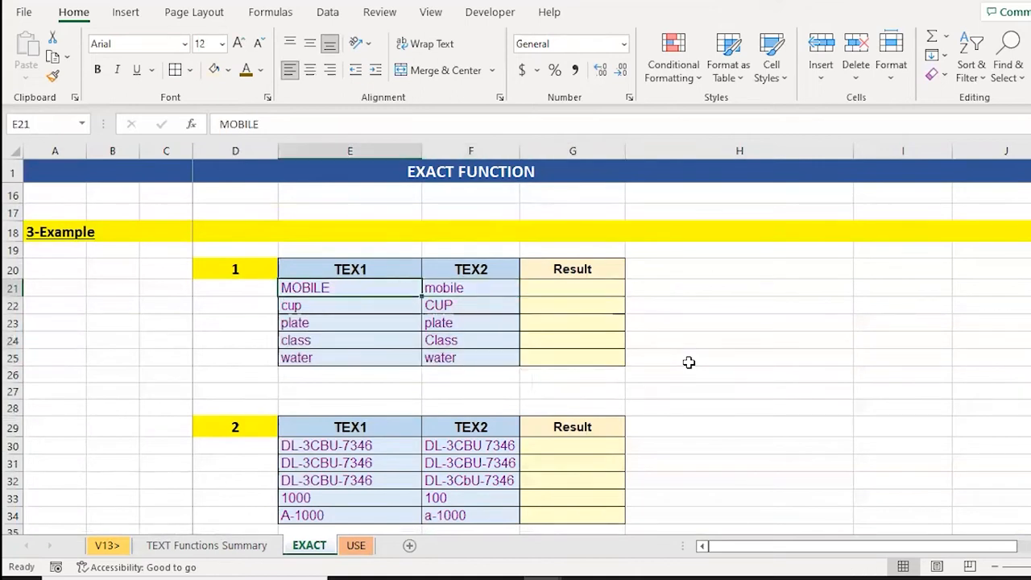
{"action": "key", "text": "ctrl+shift+Down"}
{"action": "key", "text": "Right"}
{"action": "key", "text": "ctrl+shift+Down"}
{"action": "key", "text": "Right"}
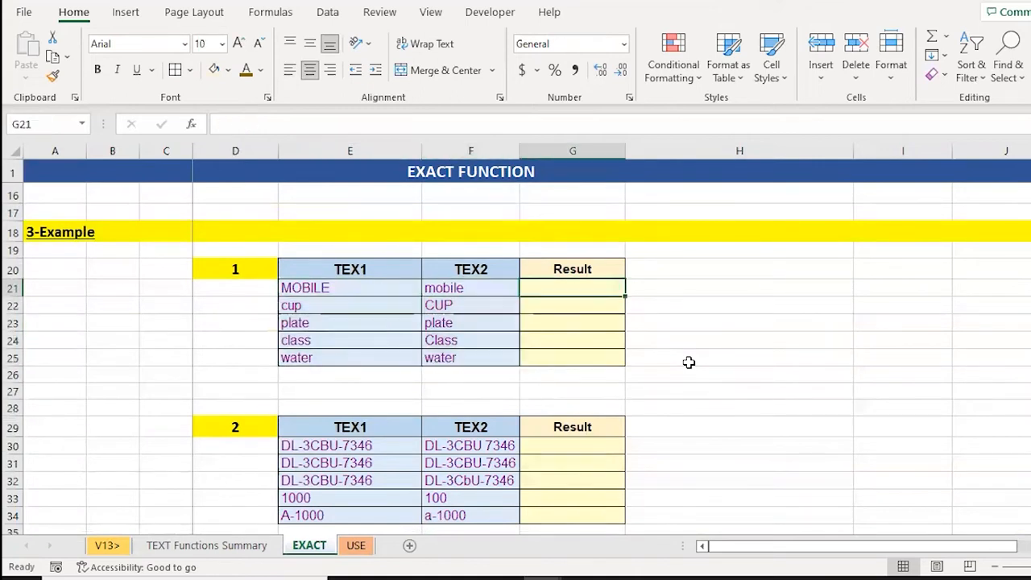
Compare the first word pair of example 1 in G21 with the formula =EXACT(E21,F21).
{"action": "type", "text": "="}
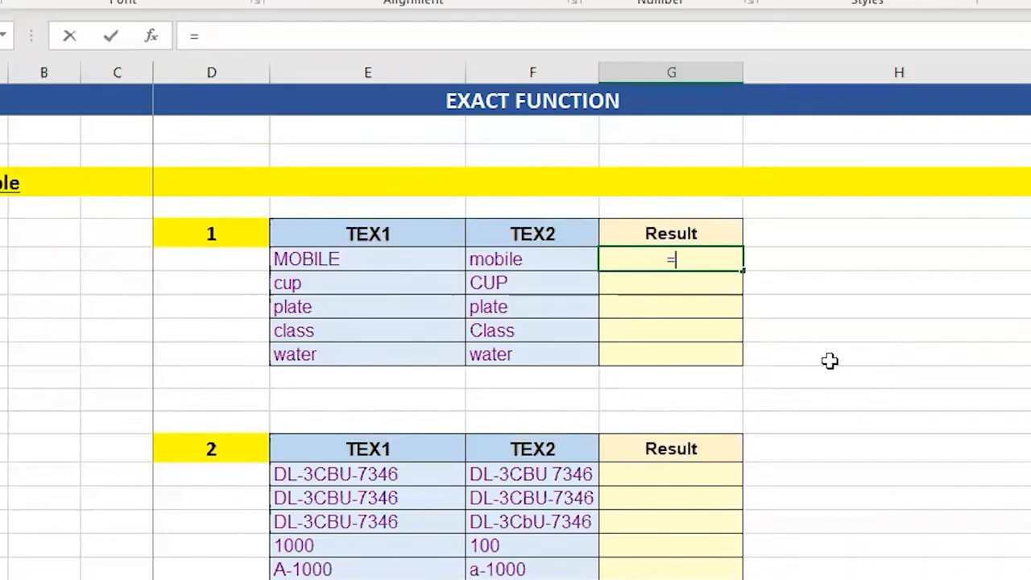
{"action": "type", "text": "EX"}
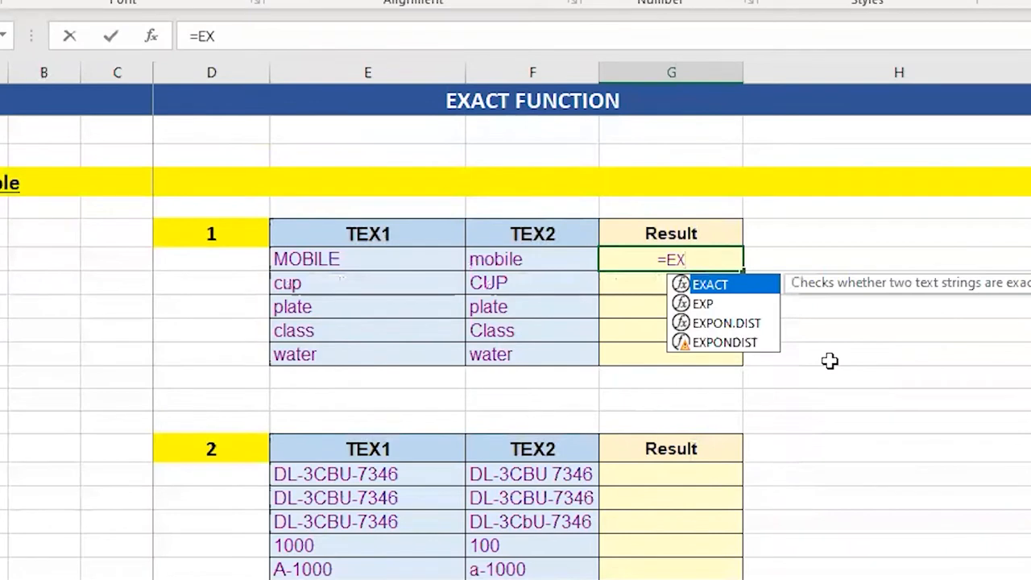
{"action": "key", "text": "Tab"}
{"action": "key", "text": "Left"}
{"action": "key", "text": "Left"}
{"action": "type", "text": ","}
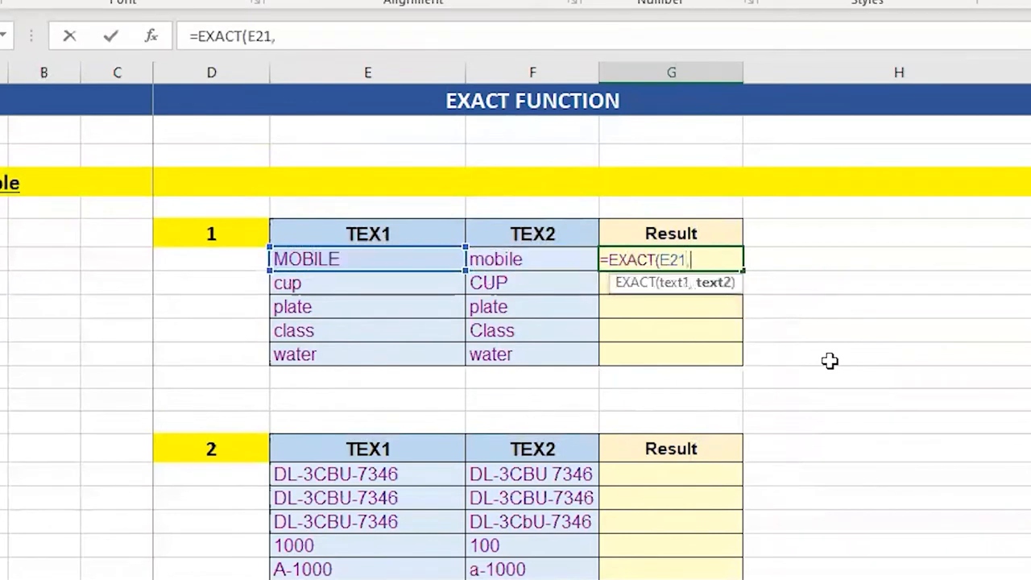
{"action": "key", "text": "Left"}
{"action": "type", "text": ")"}
{"action": "key", "text": "Return"}
Copy the EXACT formula from G21 to the remaining Result cells of example 1, through G25.
{"action": "key", "text": "Up"}
{"action": "key", "text": "ctrl+c"}
{"action": "key", "text": "shift+Down"}
{"action": "key", "text": "shift+Down"}
{"action": "key", "text": "shift+Down"}
{"action": "key", "text": "shift+Down"}
{"action": "key", "text": "ctrl+v"}
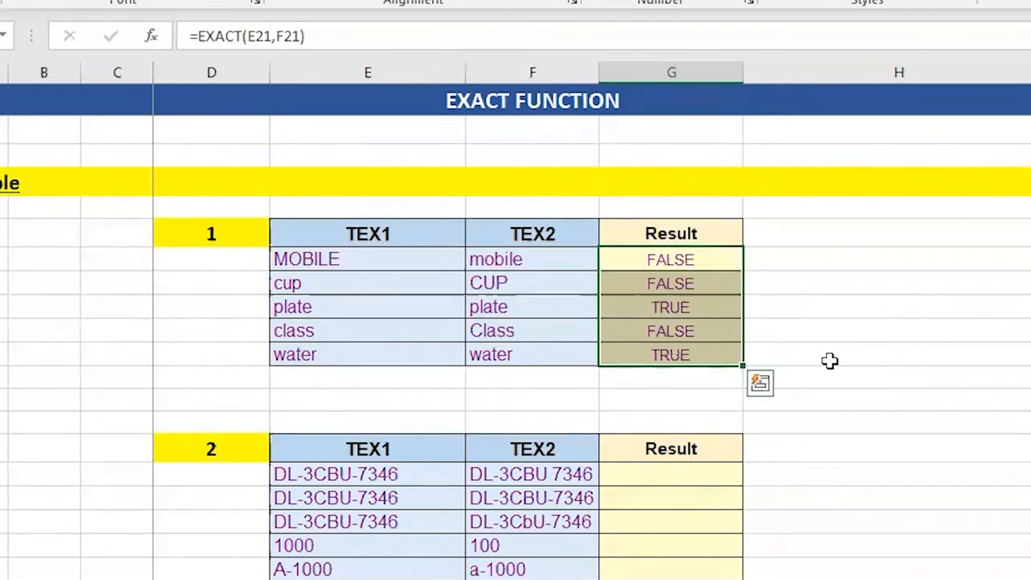
Check each word pair of example 1 against its Result value, row by row from cup to water.
{"action": "key", "text": "Down"}
{"action": "key", "text": "Down"}
{"action": "key", "text": "Up"}
{"action": "key", "text": "Left"}
{"action": "key", "text": "Left"}
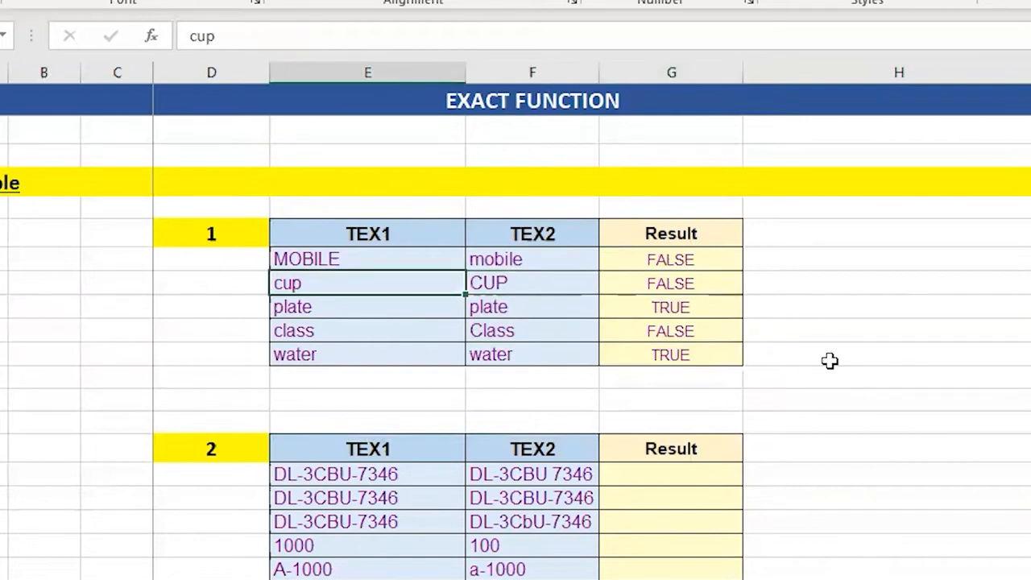
{"action": "key", "text": "Right"}
{"action": "key", "text": "Down"}
{"action": "key", "text": "Left"}
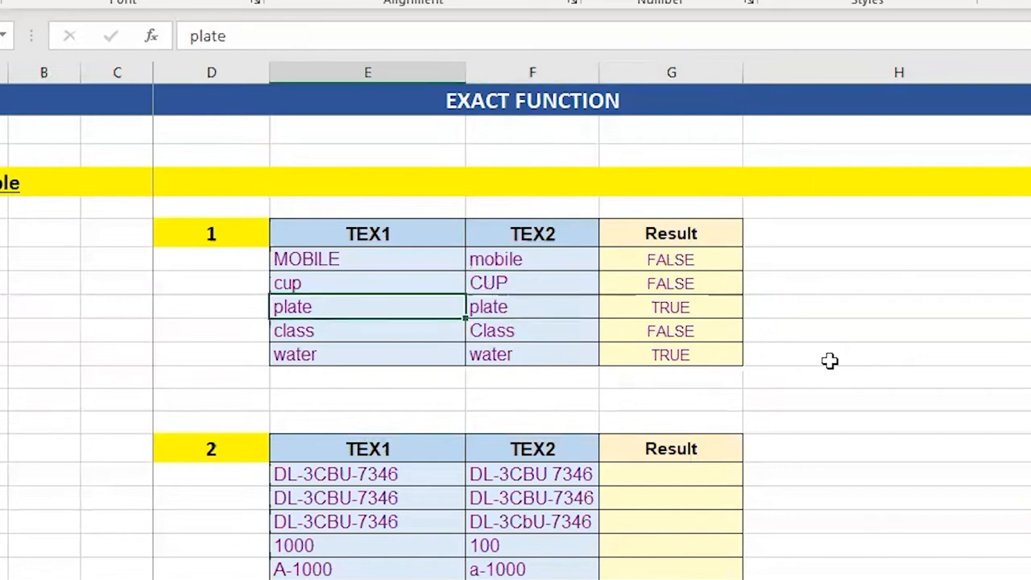
{"action": "key", "text": "shift+Right"}
{"action": "key", "text": "Right"}
{"action": "key", "text": "Right"}
{"action": "key", "text": "Down"}
{"action": "key", "text": "Down"}
{"action": "key", "text": "Left"}
{"action": "key", "text": "Left"}
{"action": "key", "text": "shift+Right"}
{"action": "key", "text": "Up"}
{"action": "key", "text": "shift+Right"}
{"action": "key", "text": "shift+Right"}
{"action": "key", "text": "Left"}
{"action": "key", "text": "Right"}
{"action": "key", "text": "Right"}
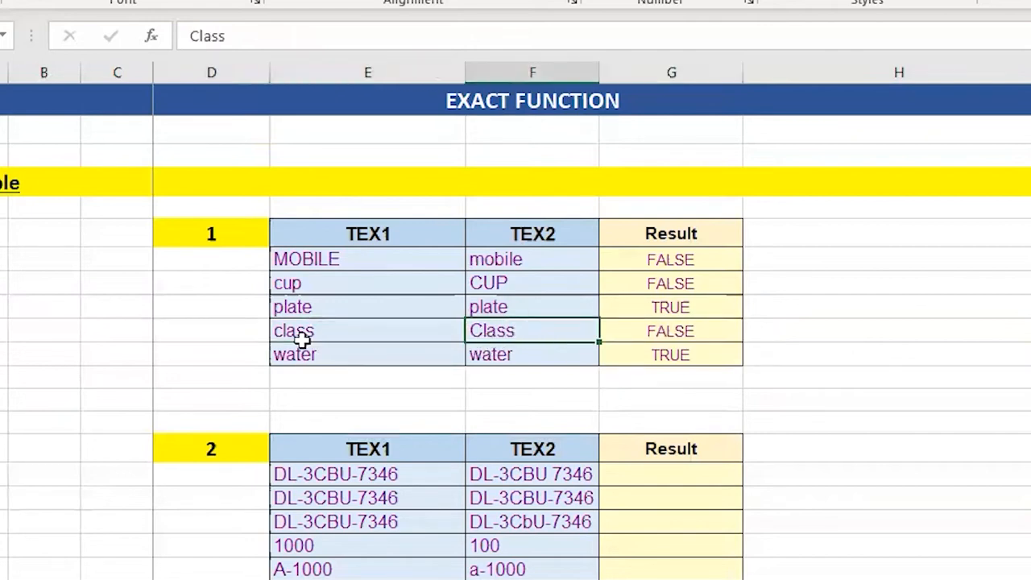
{"action": "key", "text": "Right"}
{"action": "key", "text": "Left"}
{"action": "key", "text": "Left"}
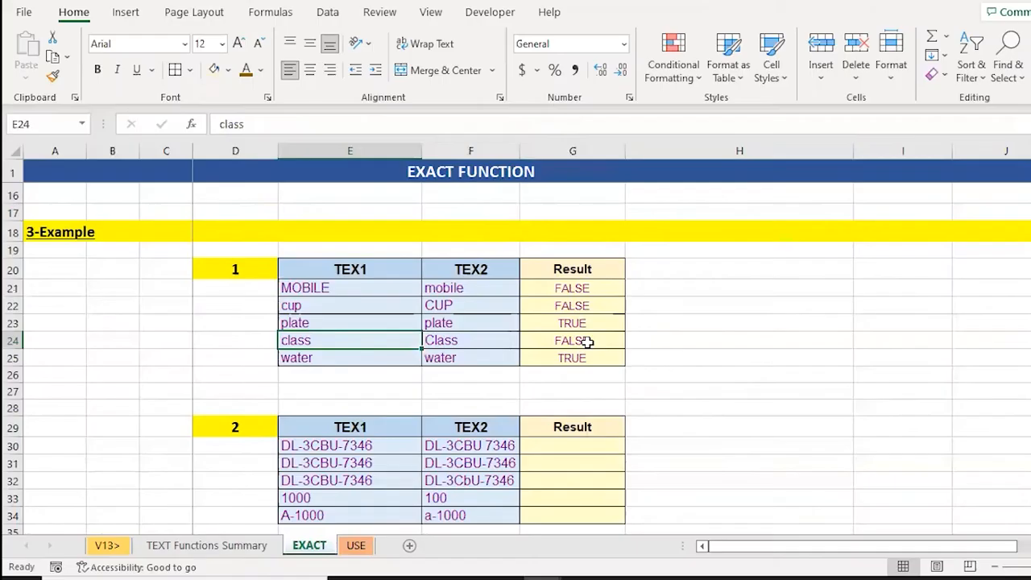
{"action": "key", "text": "Down"}
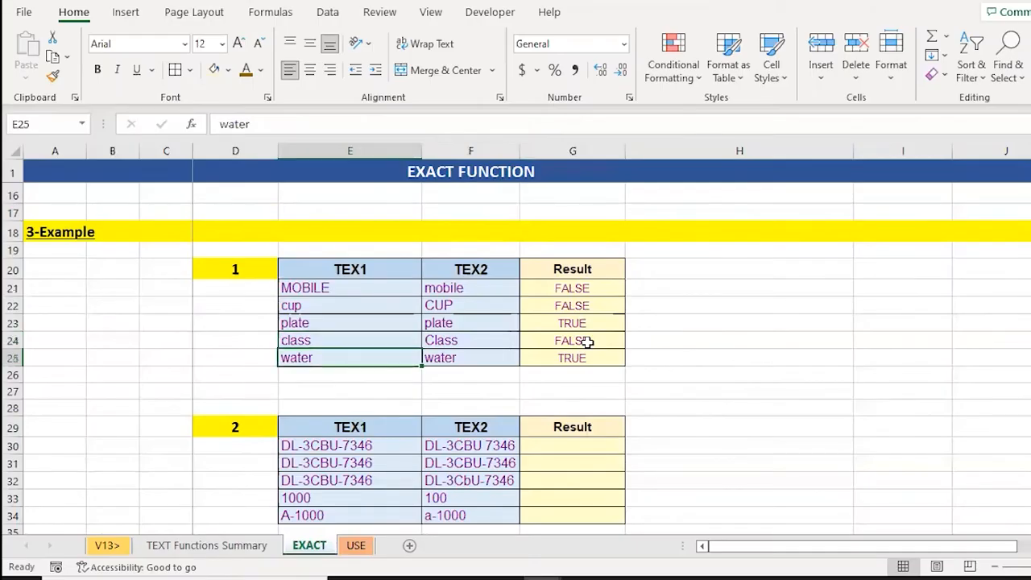
Examine the example 2 table with its TEX1, TEX2 and Result columns in rows 29 to 34.
{"action": "key", "text": "Down"}
{"action": "key", "text": "Down"}
{"action": "key", "text": "Down"}
{"action": "key", "text": "Down"}
{"action": "key", "text": "Down"}
{"action": "key", "text": "Down"}
{"action": "key", "text": "Down"}
{"action": "key", "text": "Down"}
{"action": "key", "text": "Down"}
{"action": "key", "text": "Down"}
{"action": "key", "text": "Down"}
{"action": "key", "text": "Down"}
{"action": "key", "text": "Down"}
{"action": "key", "text": "Down"}
{"action": "key", "text": "Down"}
{"action": "key", "text": "ctrl+Up"}
{"action": "key", "text": "ctrl+Up"}
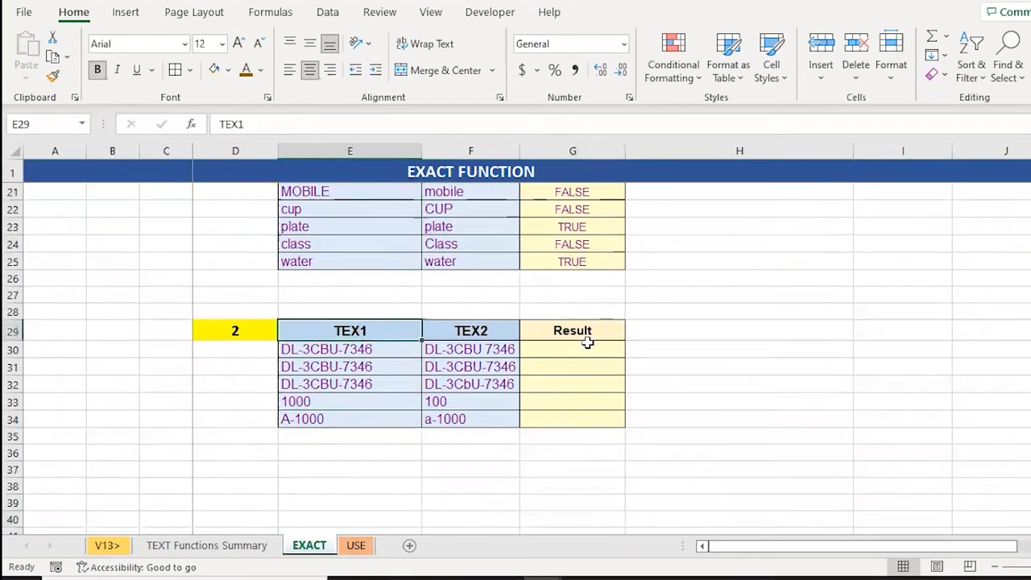
{"action": "key", "text": "Down"}
{"action": "key", "text": "Right"}
{"action": "key", "text": "Right"}
Copy the EXACT formula from G25 into the Result cells G30:G34 of example 2.
{"action": "key", "text": "Up"}
{"action": "key", "text": "Up"}
{"action": "key", "text": "Up"}
{"action": "key", "text": "Up"}
{"action": "key", "text": "Up"}
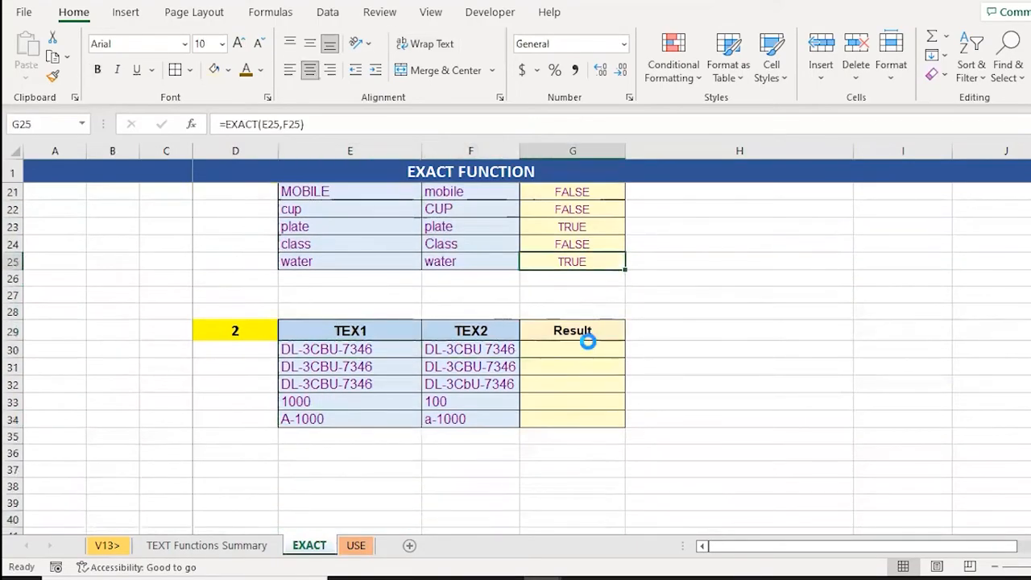
{"action": "key", "text": "ctrl+c"}
{"action": "key", "text": "Down"}
{"action": "key", "text": "Down"}
{"action": "key", "text": "Down"}
{"action": "key", "text": "Down"}
{"action": "key", "text": "Down"}
{"action": "key", "text": "shift+Down"}
{"action": "key", "text": "shift+Down"}
{"action": "key", "text": "shift+Down"}
{"action": "key", "text": "shift+Down"}
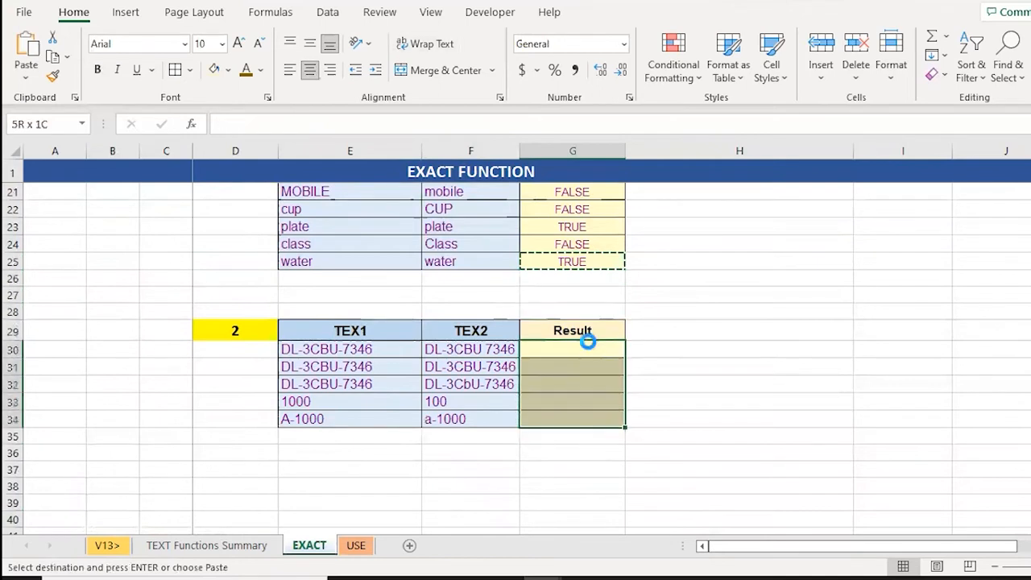
{"action": "key", "text": "Return"}
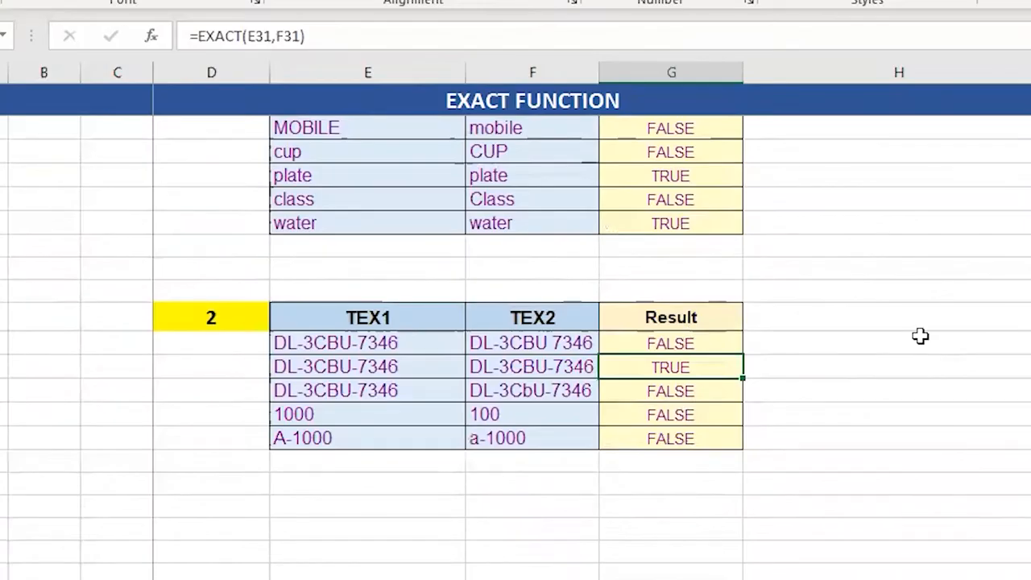
Compare the vehicle-number pairs in rows 30 to 32 of example 2 with their Result values.
{"action": "key", "text": "Up"}
{"action": "key", "text": "Left"}
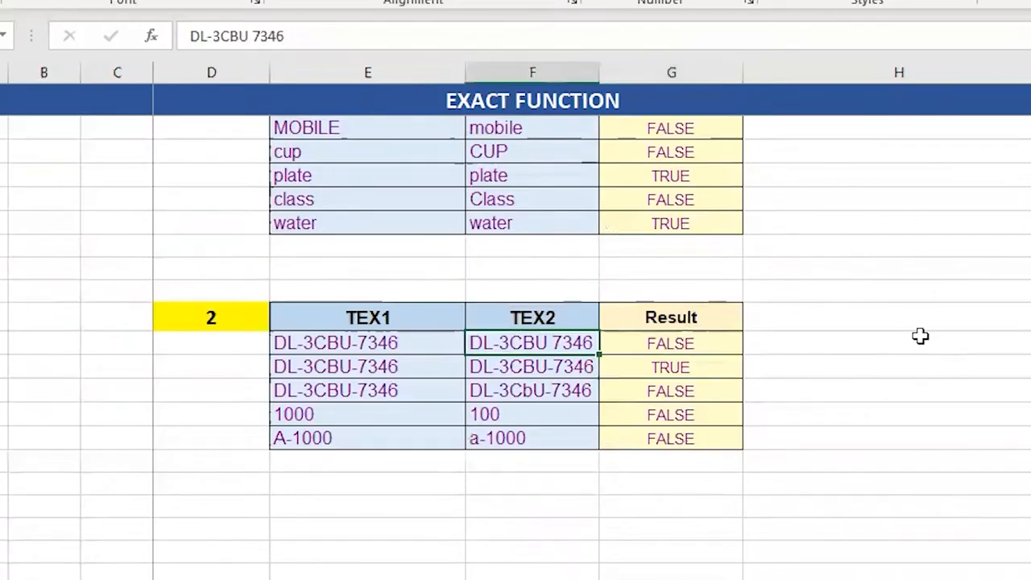
{"action": "key", "text": "Left"}
{"action": "key", "text": "shift+Right"}
{"action": "key", "text": "Down"}
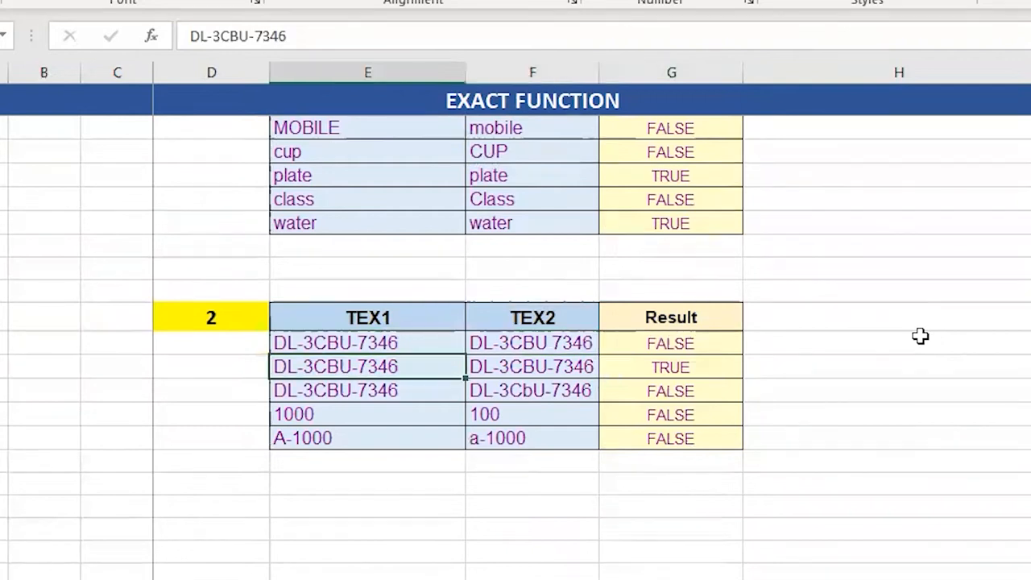
{"action": "key", "text": "shift+Right"}
{"action": "key", "text": "ctrl+v"}
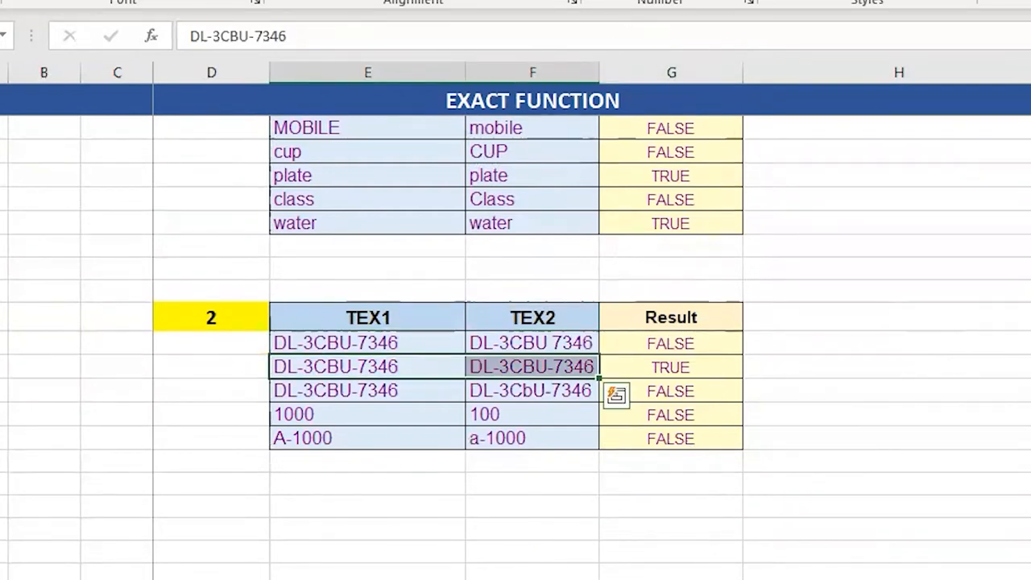
{"action": "key", "text": "Left"}
{"action": "key", "text": "Right"}
{"action": "key", "text": "shift+Right"}
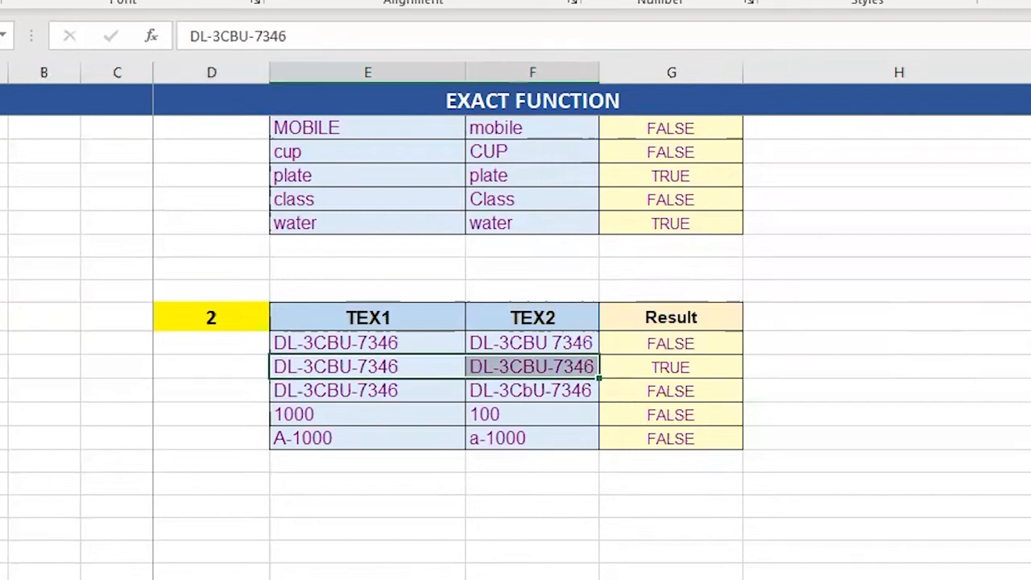
{"action": "key", "text": "Right"}
{"action": "key", "text": "Right"}
{"action": "key", "text": "Down"}
{"action": "key", "text": "Left"}
{"action": "key", "text": "Left"}
{"action": "key", "text": "Right"}
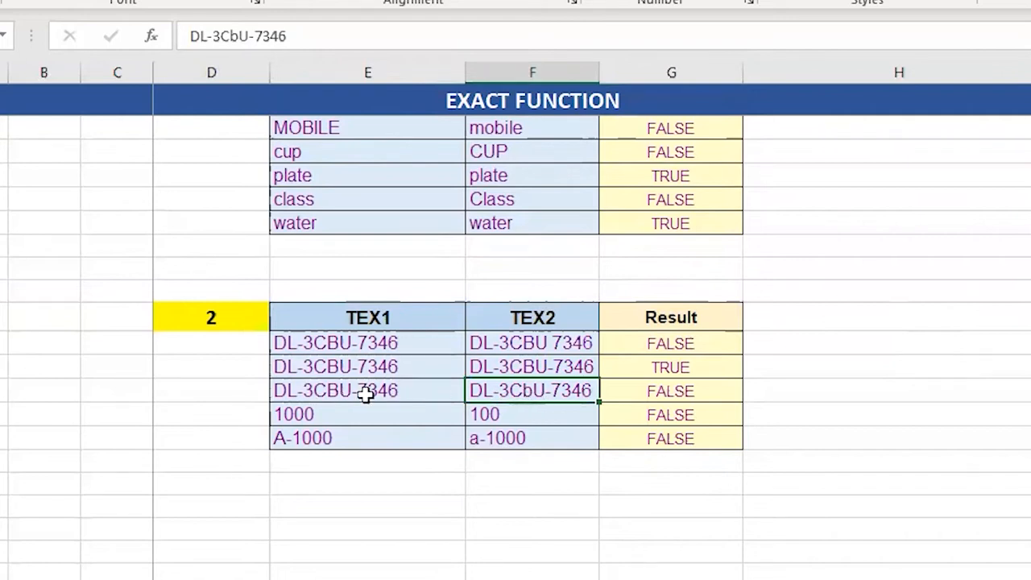
{"action": "left_click", "coordinate": [684, 391]}
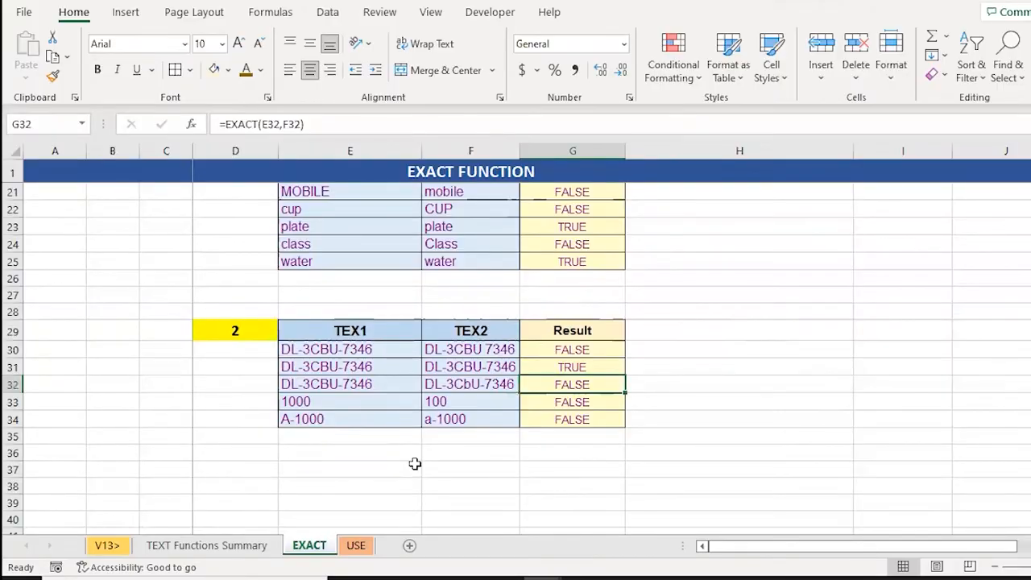
Open the USE sheet and examine the TEX1 and TEX2 columns of the MATCH TEXT1 AND TEXT2 table.
{"action": "left_click", "coordinate": [358, 547]}
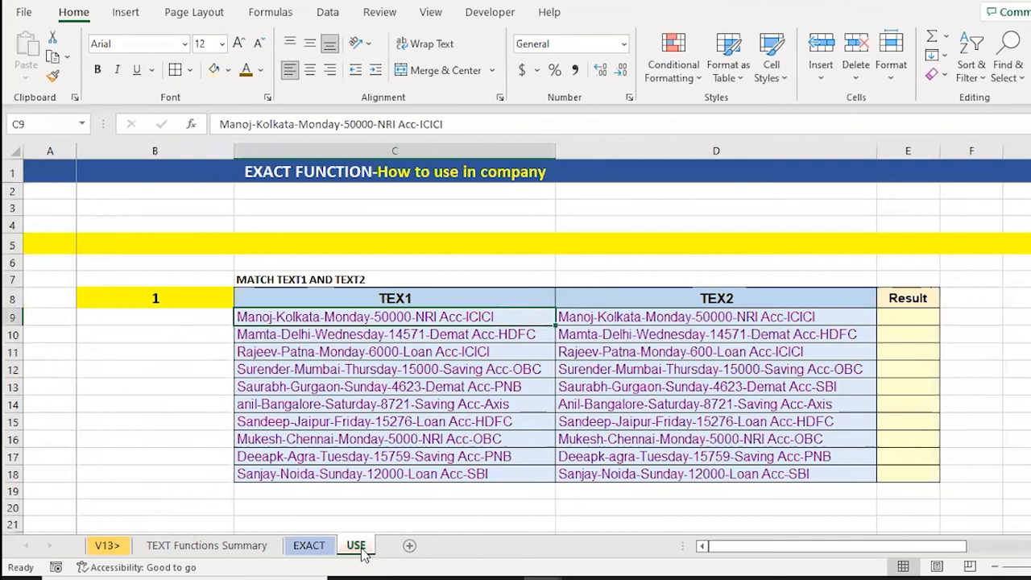
{"action": "key", "text": "ctrl+v"}
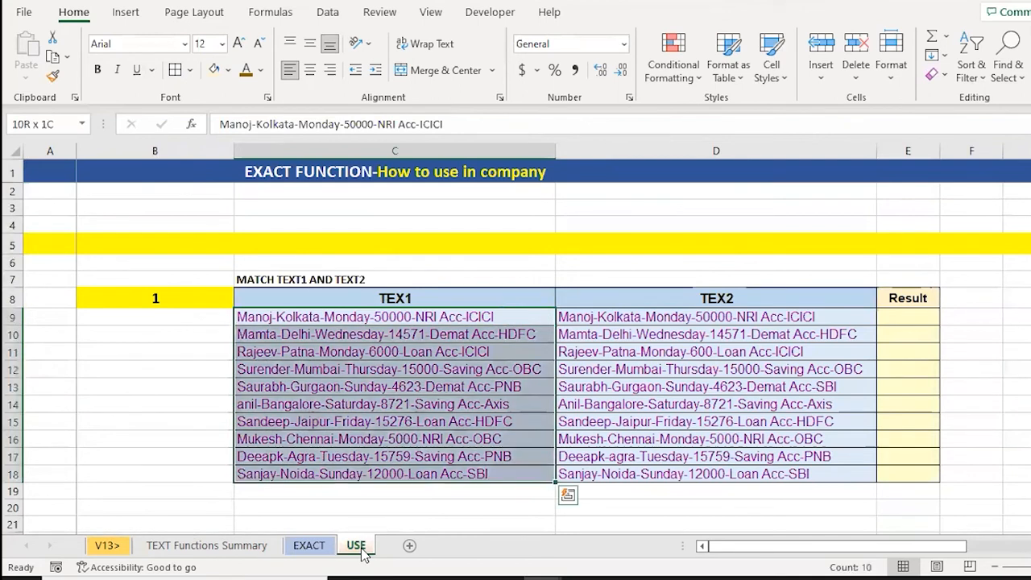
{"action": "key", "text": "Up"}
{"action": "key", "text": "Up"}
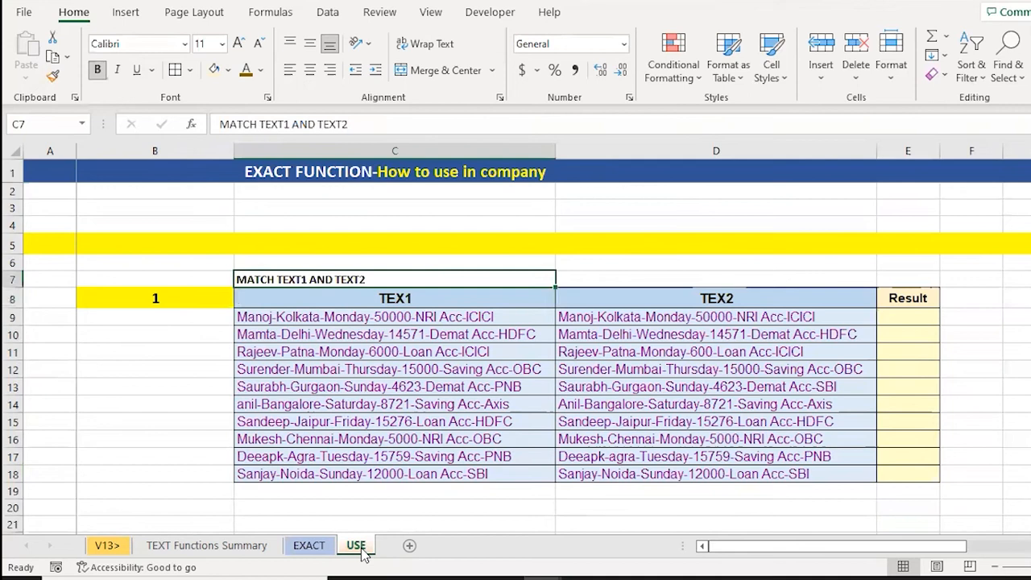
{"action": "key", "text": "Down"}
{"action": "key", "text": "Down"}
{"action": "key", "text": "ctrl+shift+Down"}
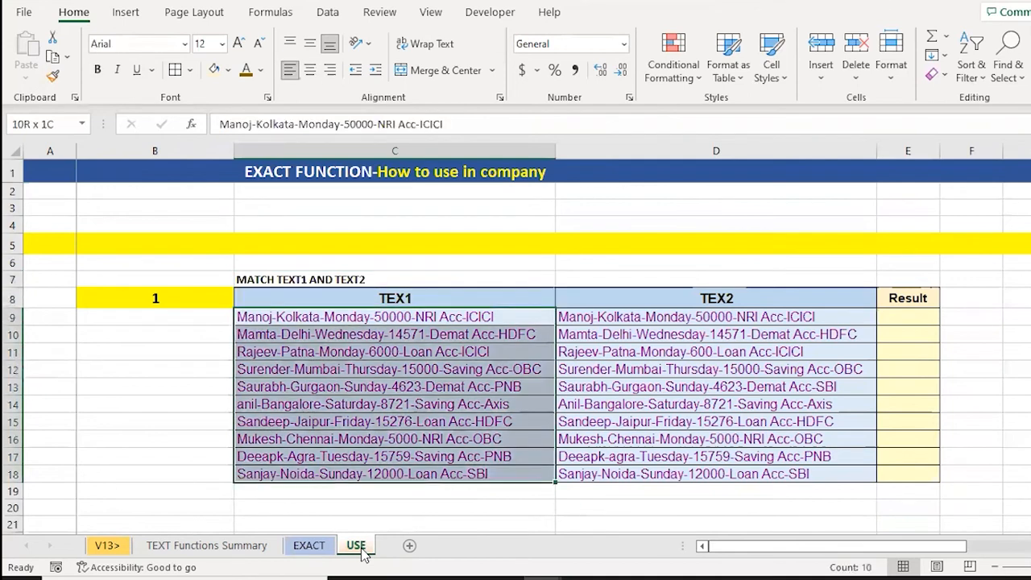
{"action": "key", "text": "Right"}
{"action": "key", "text": "ctrl+v"}
{"action": "key", "text": "Left"}
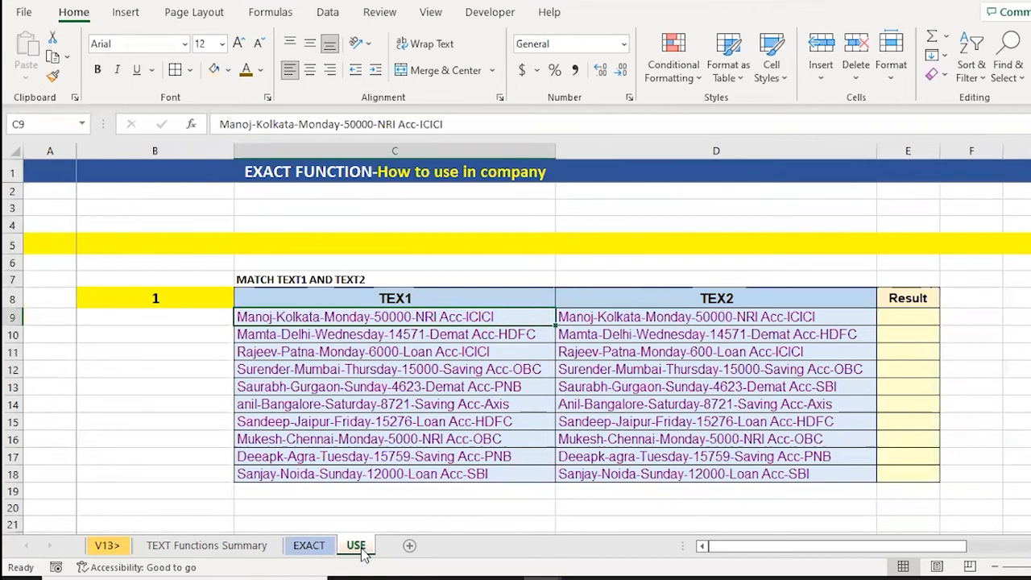
{"action": "key", "text": "Right"}
{"action": "key", "text": "Right"}
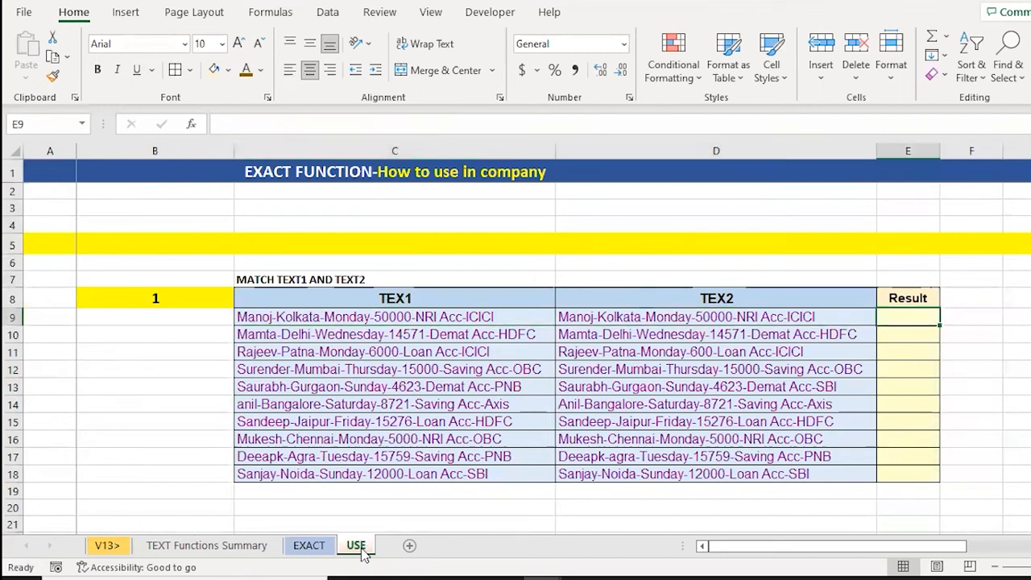
{"action": "type", "text": "="}
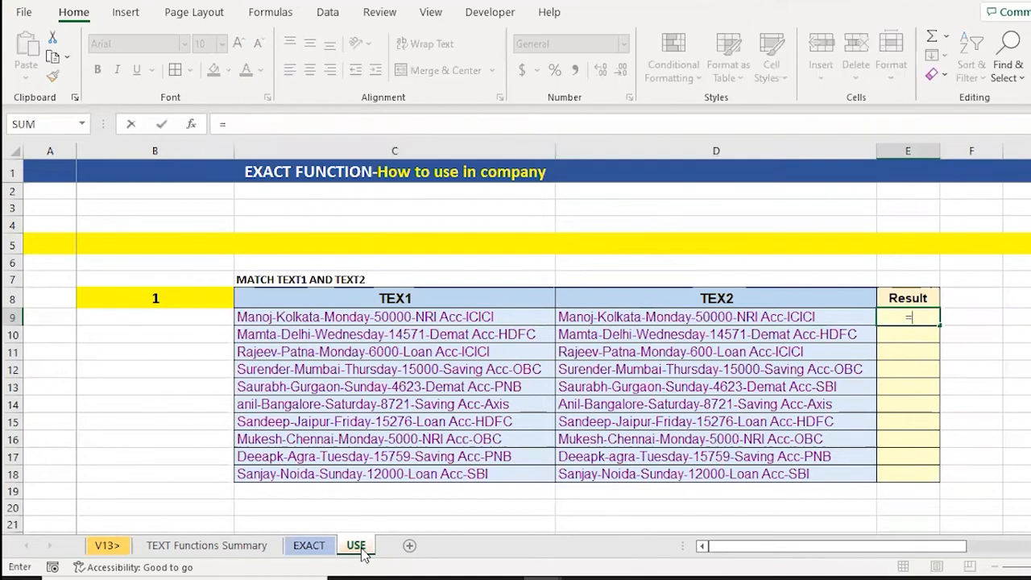
{"action": "type", "text": "EX"}
{"action": "key", "text": "Tab"}
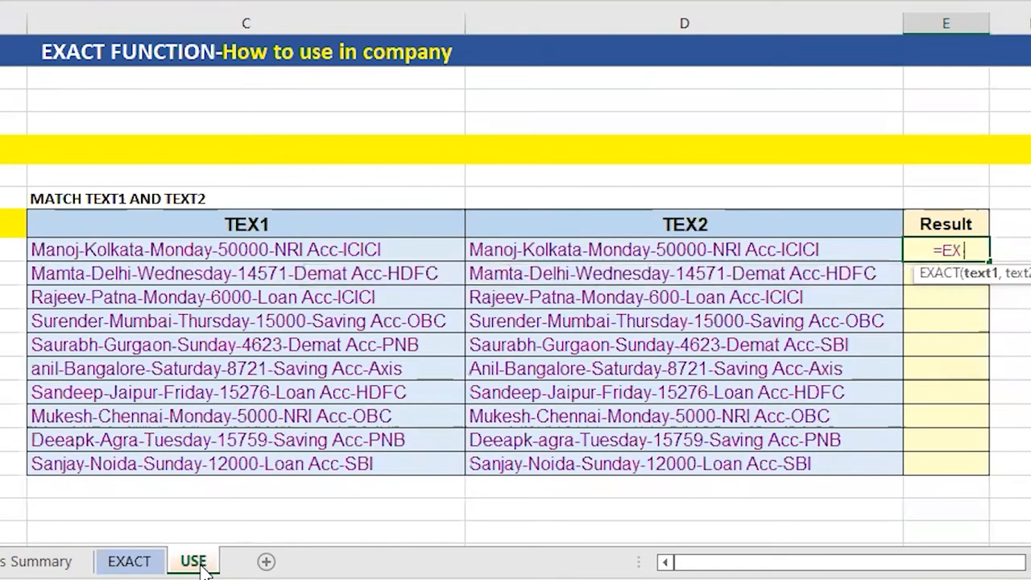
{"action": "key", "text": "Left"}
{"action": "key", "text": "Left"}
{"action": "type", "text": ","}
{"action": "key", "text": "Left"}
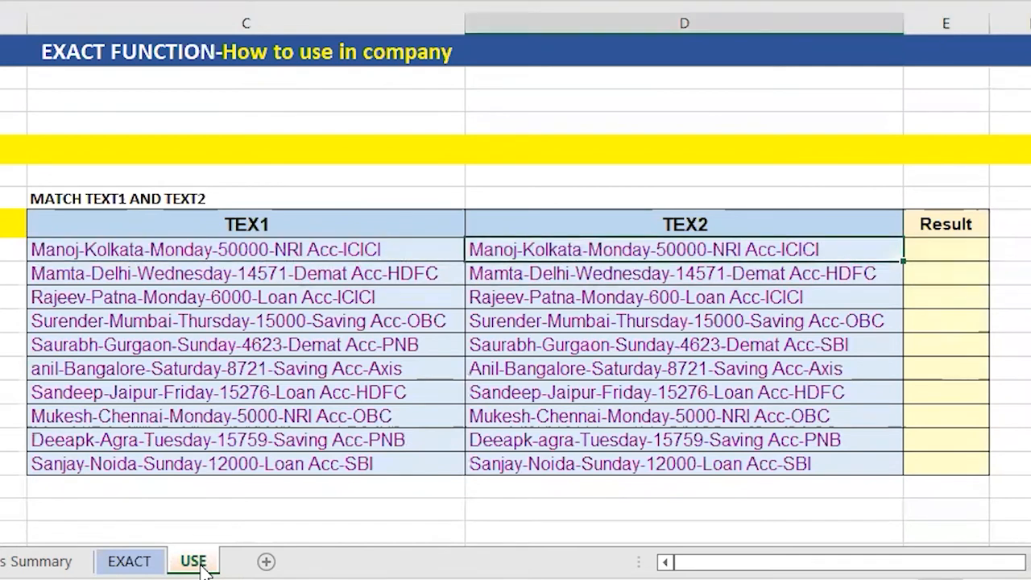
{"action": "key", "text": "Escape"}
{"action": "type", "text": "="}
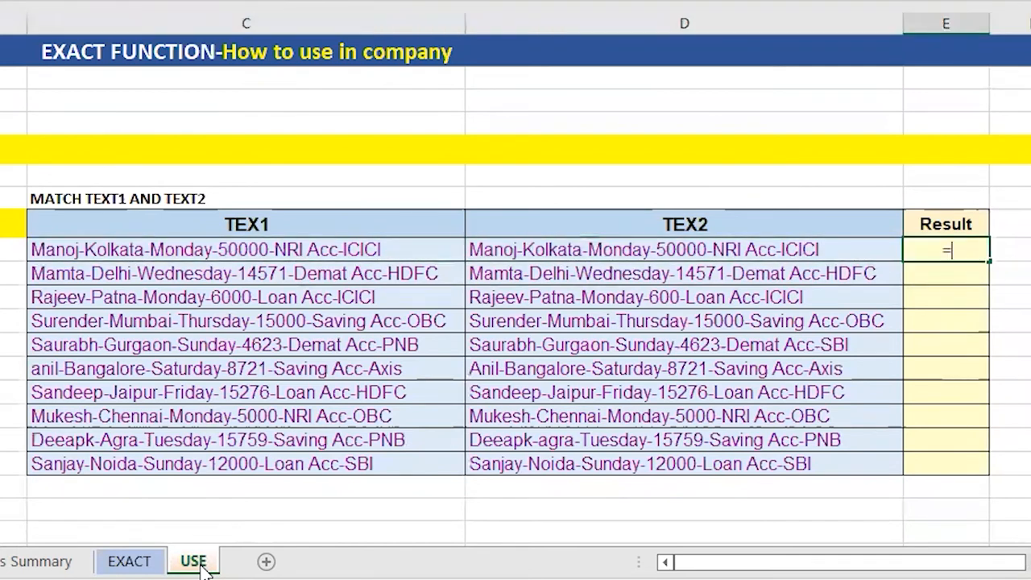
{"action": "type", "text": "SE"}
{"action": "key", "text": "BackSpace"}
{"action": "key", "text": "BackSpace"}
{"action": "key", "text": "BackSpace"}
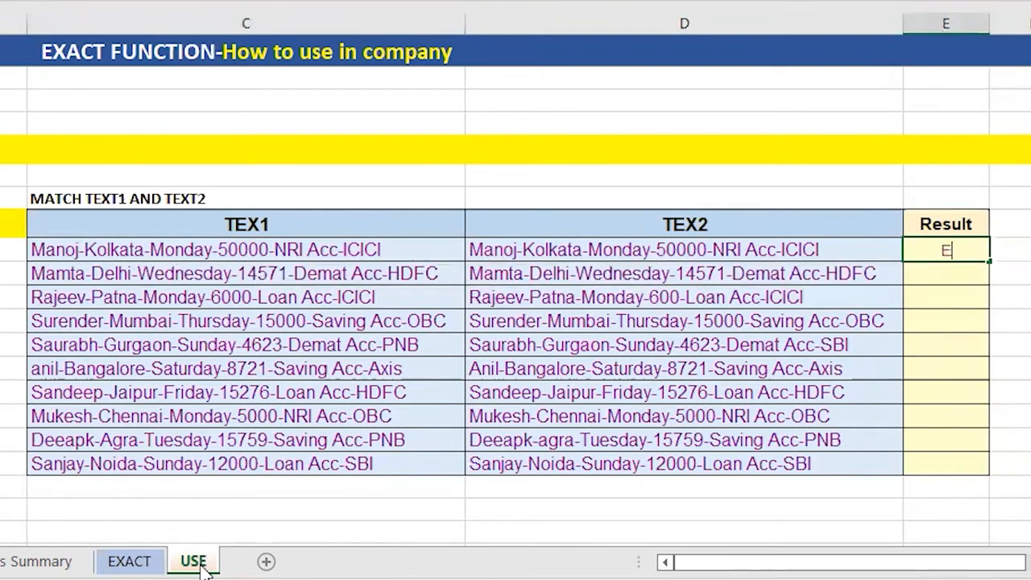
Enter =EXACT(D9,C9) in Result cell E9 and check it against the text pair in row 9.
{"action": "type", "text": "=EXACT("}
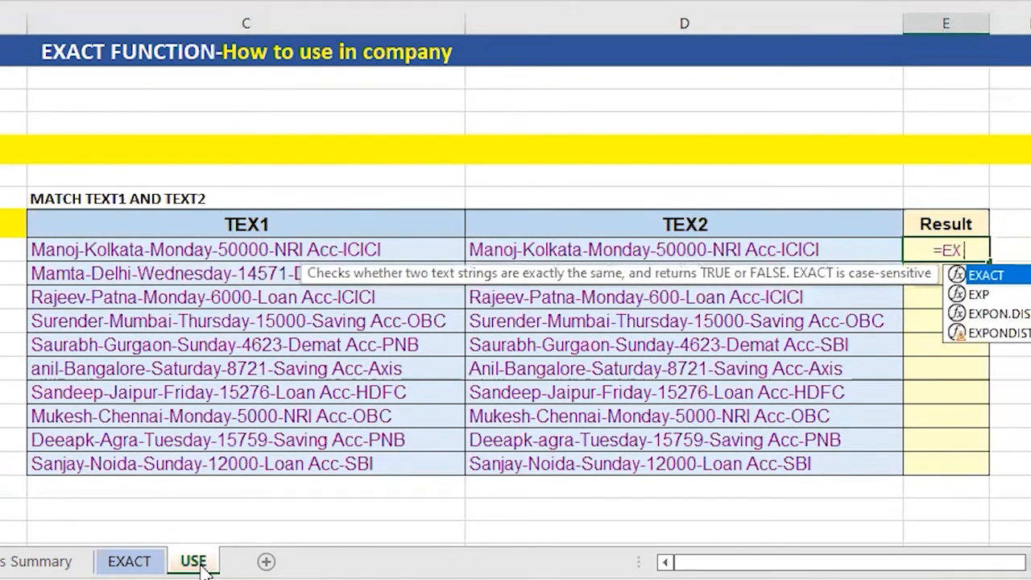
{"action": "key", "text": "Tab"}
{"action": "key", "text": "Left"}
{"action": "type", "text": ","}
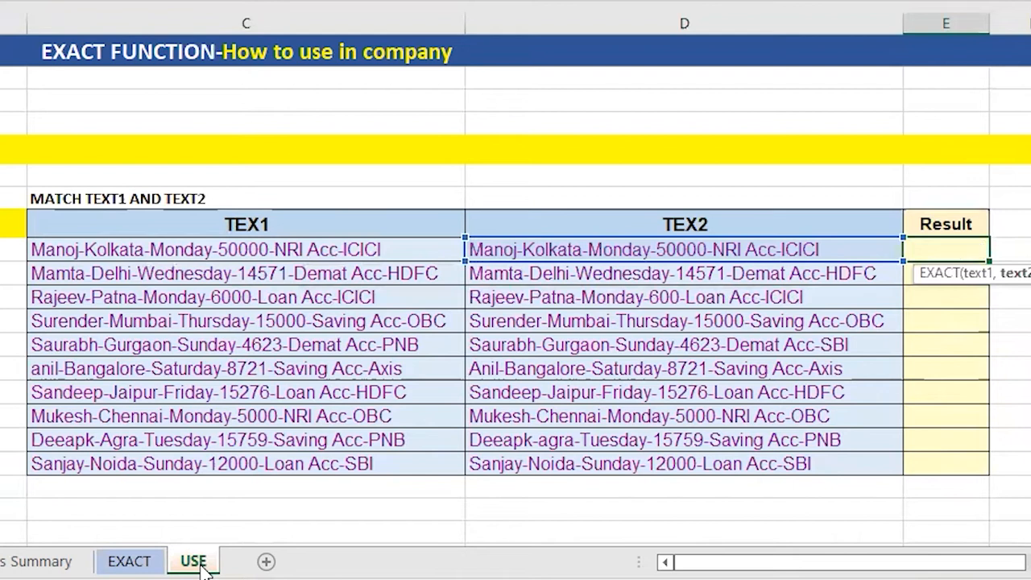
{"action": "key", "text": "Left"}
{"action": "key", "text": "Left"}
{"action": "type", "text": ")"}
{"action": "key", "text": "Return"}
{"action": "key", "text": "Up"}
{"action": "key", "text": "Left"}
{"action": "key", "text": "Left"}
{"action": "key", "text": "shift+Right"}
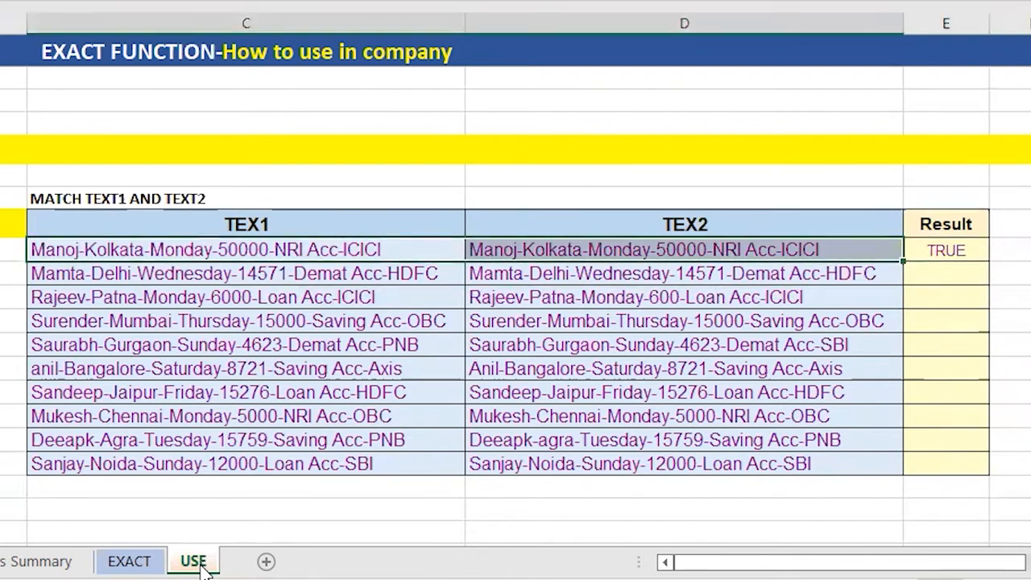
Copy the EXACT formula from E9 into the remaining Result cells E10:E18.
{"action": "key", "text": "Right"}
{"action": "key", "text": "Right"}
{"action": "key", "text": "ctrl+c"}
{"action": "key", "text": "Down"}
{"action": "key", "text": "shift+Down"}
{"action": "key", "text": "shift+Down"}
{"action": "key", "text": "shift+Down"}
{"action": "key", "text": "shift+Down"}
{"action": "key", "text": "shift+Down"}
{"action": "key", "text": "shift+Down"}
{"action": "key", "text": "shift+Down"}
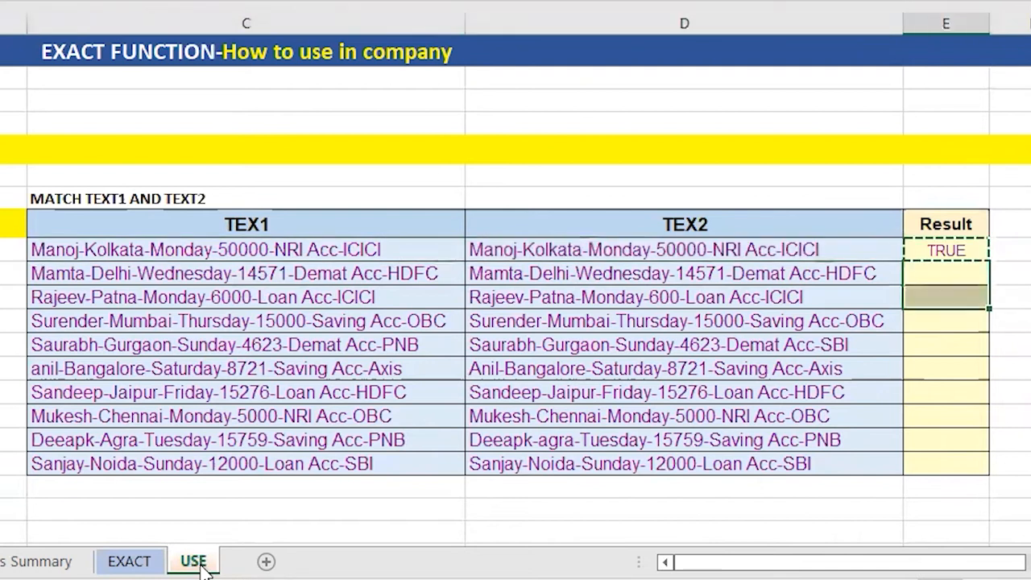
{"action": "key", "text": "shift+Down"}
{"action": "key", "text": "ctrl+v"}
{"action": "key", "text": "Escape"}
Compare the TEX1 and TEX2 strings in rows 11 and 13 with their Result values.
{"action": "key", "text": "Down"}
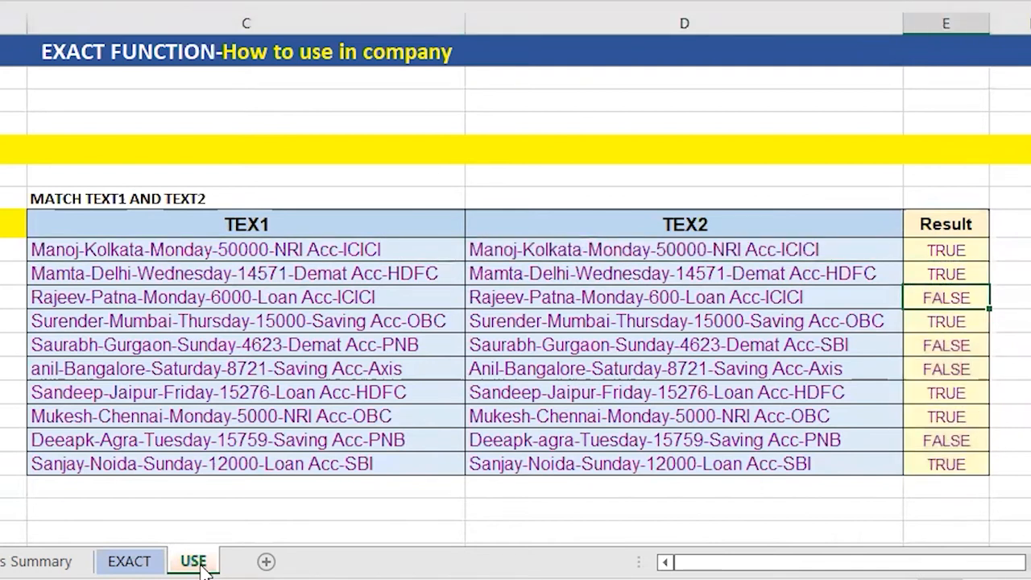
{"action": "key", "text": "shift+Left"}
{"action": "key", "text": "shift+Left"}
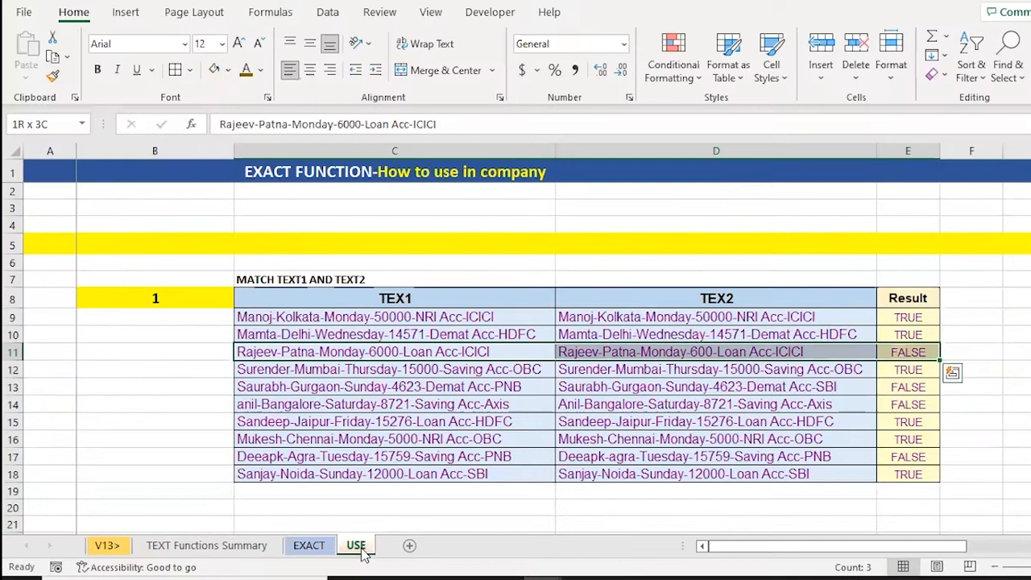
{"action": "key", "text": "Right"}
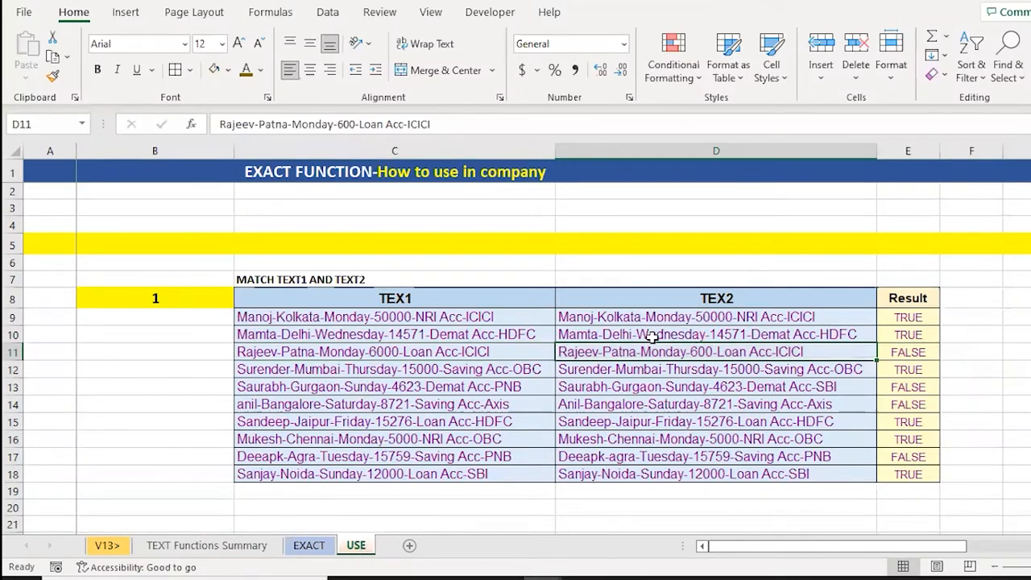
{"action": "key", "text": "Left"}
{"action": "key", "text": "Down"}
{"action": "key", "text": "Down"}
{"action": "key", "text": "shift+Right"}
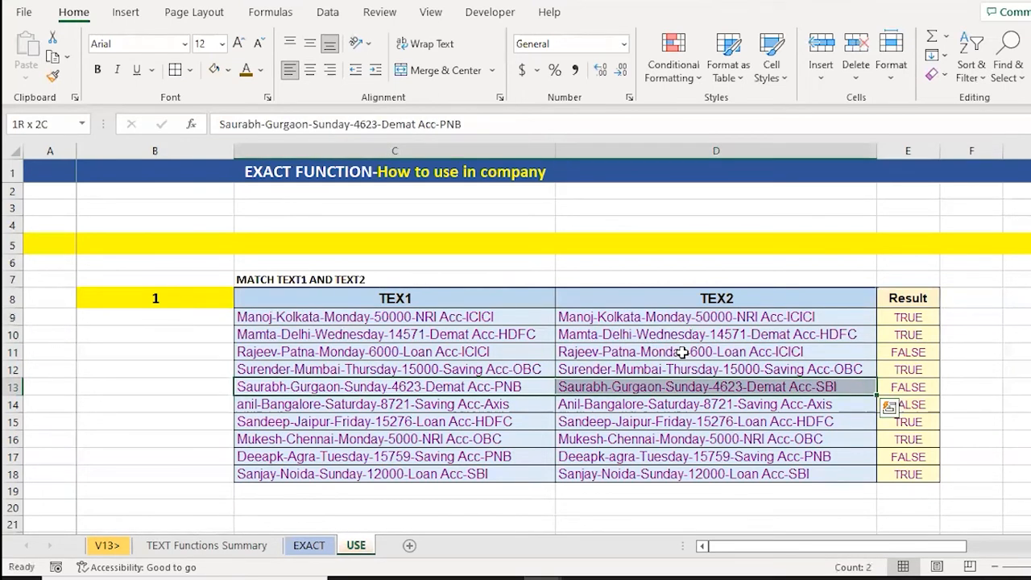
{"action": "key", "text": "Right"}
{"action": "key", "text": "Right"}
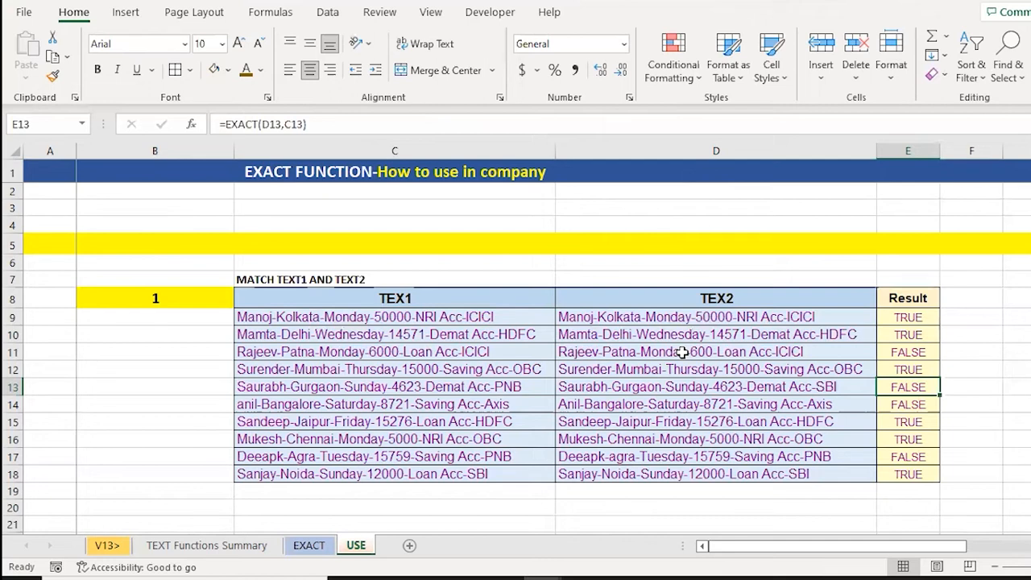
{"action": "key", "text": "Left"}
{"action": "key", "text": "Left"}
{"action": "key", "text": "Right"}
{"action": "key", "text": "Right"}
Go through the remaining Result values and compare the TEX1 and TEX2 strings in row 17.
{"action": "key", "text": "Down"}
{"action": "key", "text": "Down"}
{"action": "key", "text": "Down"}
{"action": "key", "text": "Down"}
{"action": "key", "text": "Down"}
{"action": "key", "text": "Up"}
{"action": "key", "text": "Left"}
{"action": "key", "text": "Left"}
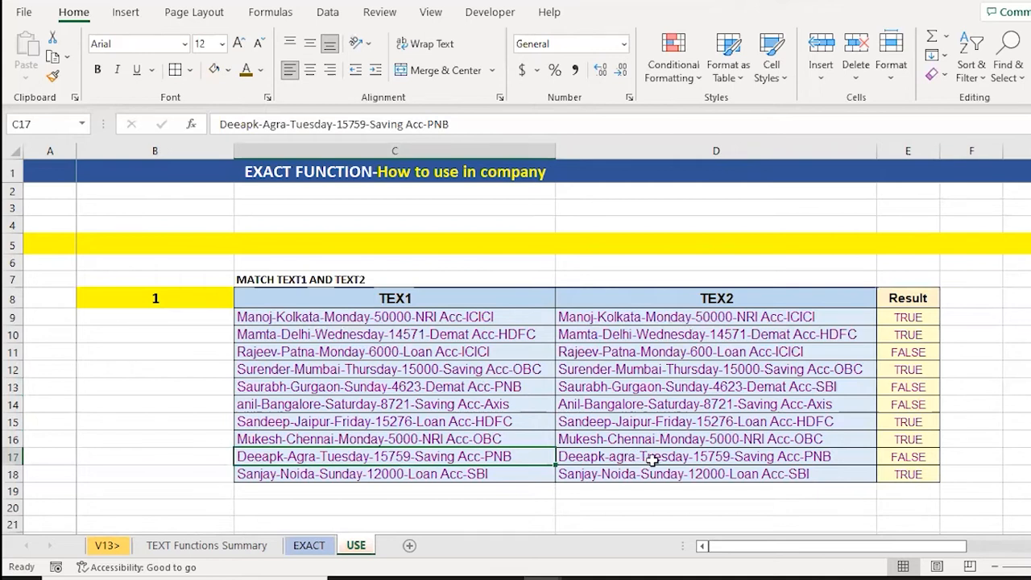
Examine the DATA VALIDATION WITH UPPER CASES table and its empty Name cells C24:C33.
{"action": "key", "text": "Down"}
{"action": "key", "text": "Down"}
{"action": "key", "text": "Down"}
{"action": "key", "text": "Down"}
{"action": "key", "text": "Down"}
{"action": "key", "text": "Down"}
{"action": "key", "text": "Down"}
{"action": "key", "text": "Down"}
{"action": "key", "text": "Down"}
{"action": "key", "text": "Down"}
{"action": "key", "text": "Down"}
{"action": "key", "text": "Down"}
{"action": "key", "text": "Down"}
{"action": "key", "text": "Down"}
{"action": "key", "text": "Down"}
{"action": "key", "text": "Down"}
{"action": "key", "text": "Down"}
{"action": "key", "text": "Down"}
{"action": "key", "text": "Down"}
{"action": "key", "text": "Down"}
{"action": "key", "text": "Down"}
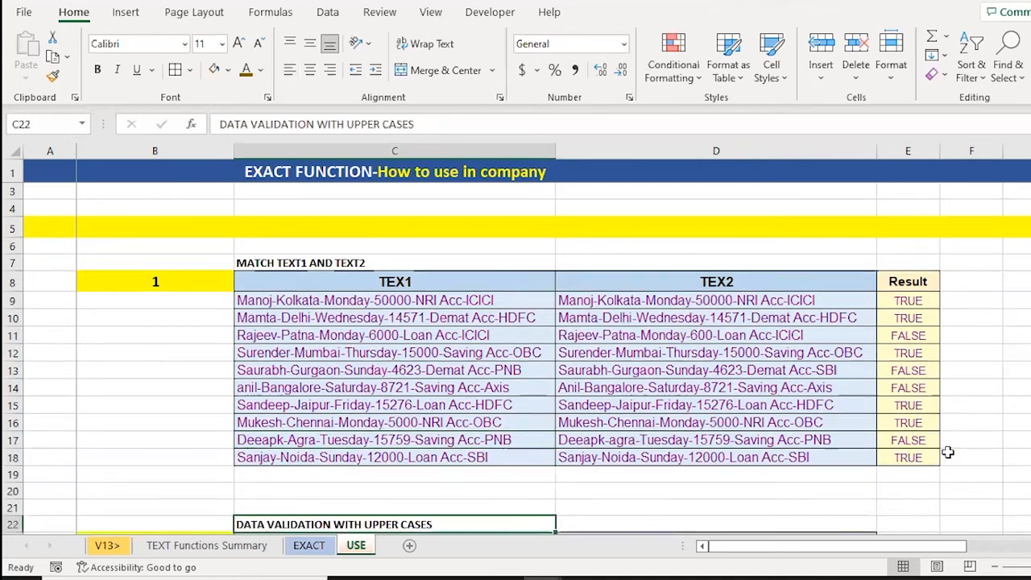
{"action": "key", "text": "ctrl+Up"}
{"action": "key", "text": "ctrl+Up"}
{"action": "key", "text": "Down"}
{"action": "key", "text": "shift+Down"}
{"action": "key", "text": "shift+Down"}
{"action": "key", "text": "shift+Down"}
{"action": "key", "text": "shift+Down"}
{"action": "key", "text": "shift+Down"}
{"action": "key", "text": "shift+Down"}
{"action": "key", "text": "shift+Down"}
{"action": "key", "text": "shift+Down"}
{"action": "key", "text": "shift+Down"}
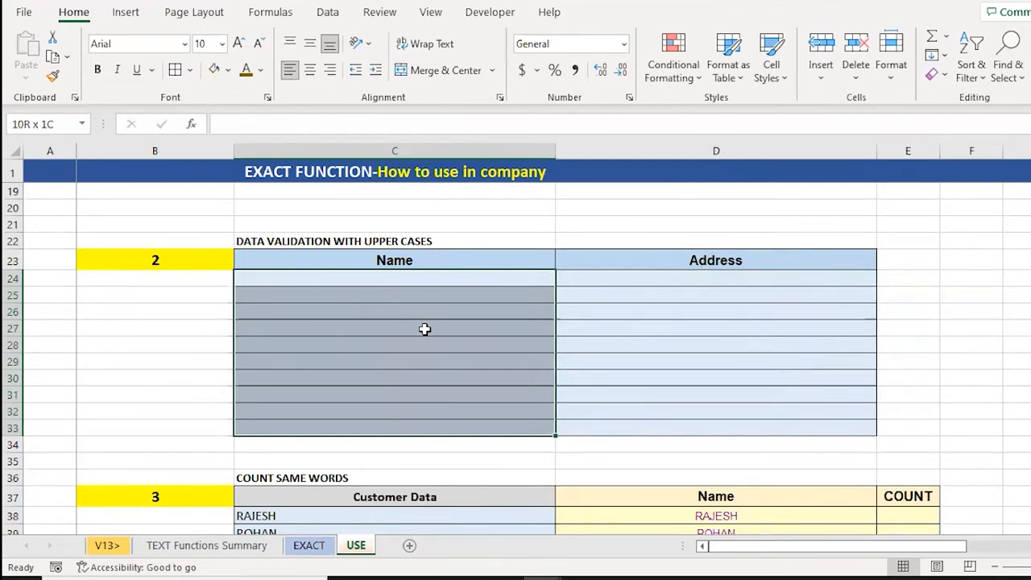
Enter CUP in C24 and cup in C25 as trial names, and clear both cells.
{"action": "key", "text": "Down"}
{"action": "key", "text": "Up"}
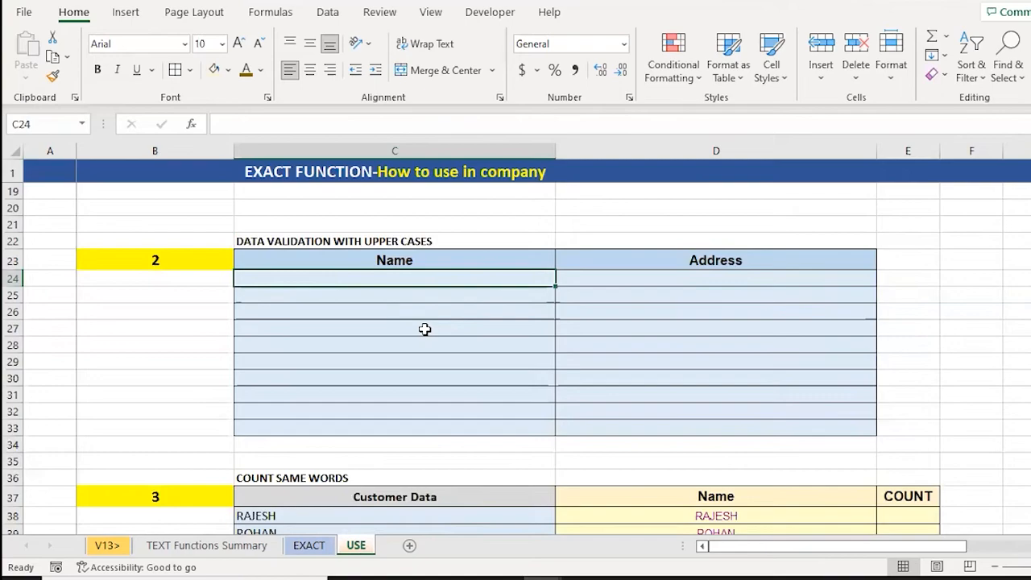
{"action": "type", "text": "CUP"}
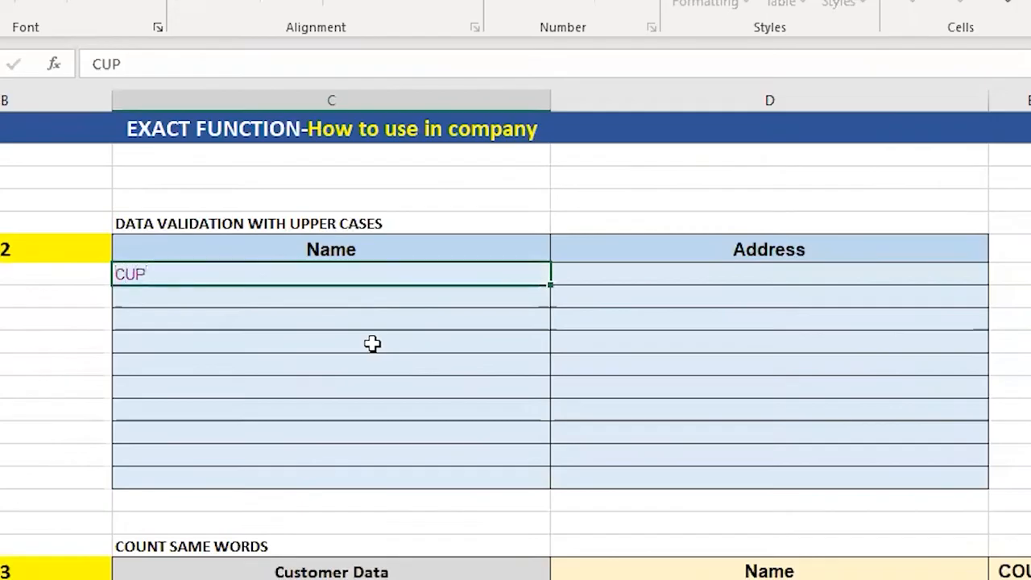
{"action": "key", "text": "Return"}
{"action": "type", "text": "cup"}
{"action": "key", "text": "Return"}
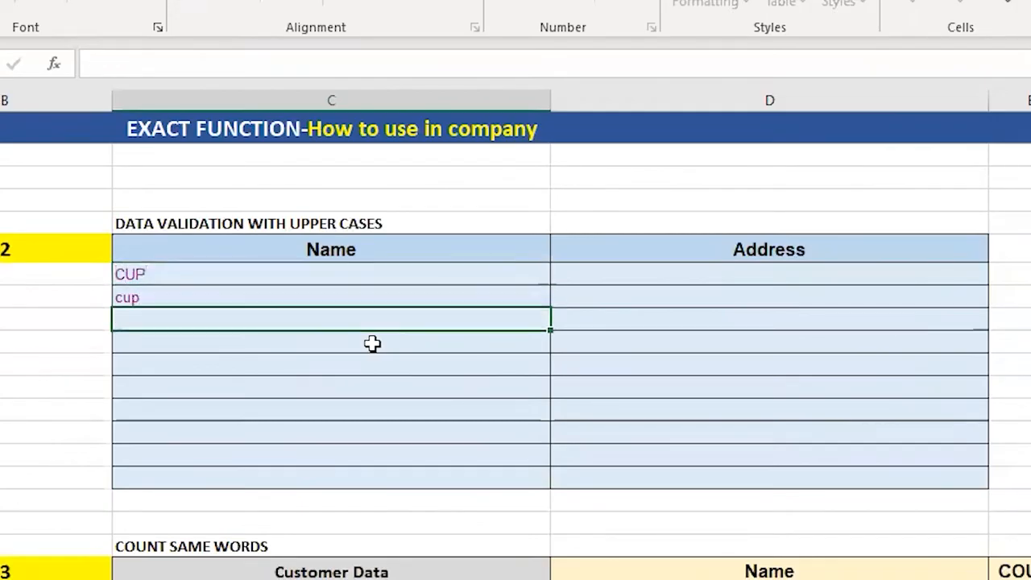
{"action": "key", "text": "Up"}
{"action": "key", "text": "Up"}
{"action": "key", "text": "shift+Down"}
{"action": "key", "text": "Delete"}
Open the data validation settings for the empty Name cells C24:C33.
{"action": "key", "text": "Down"}
{"action": "key", "text": "Up"}
{"action": "key", "text": "shift+Down"}
{"action": "key", "text": "shift+Down"}
{"action": "key", "text": "shift+Down"}
{"action": "key", "text": "shift+Down"}
{"action": "key", "text": "shift+Down"}
{"action": "key", "text": "shift+Down"}
{"action": "key", "text": "shift+Down"}
{"action": "key", "text": "shift+Down"}
{"action": "key", "text": "shift+Down"}
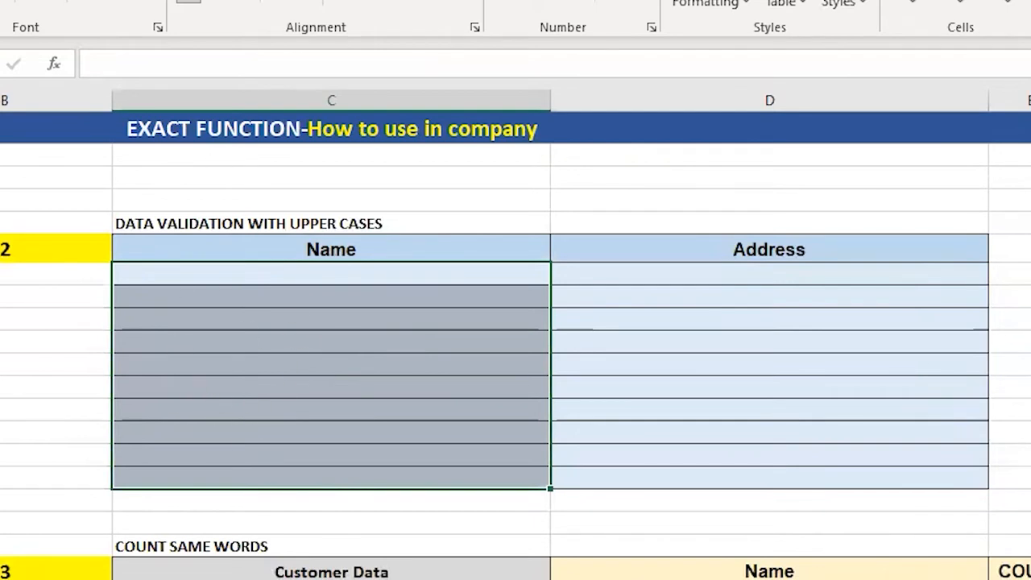
{"action": "left_click", "coordinate": [230, 2]}
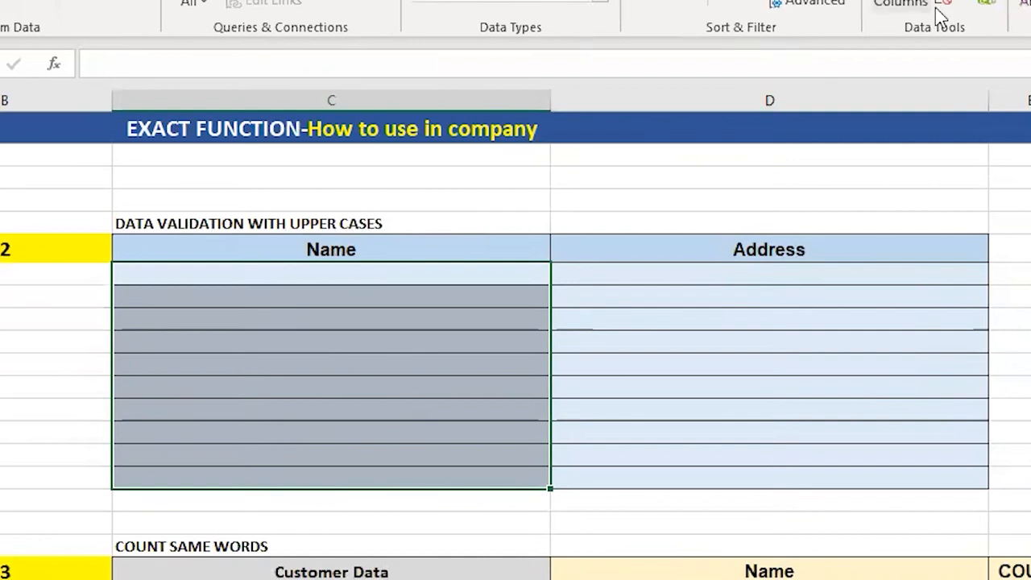
{"action": "left_click", "coordinate": [967, 3]}
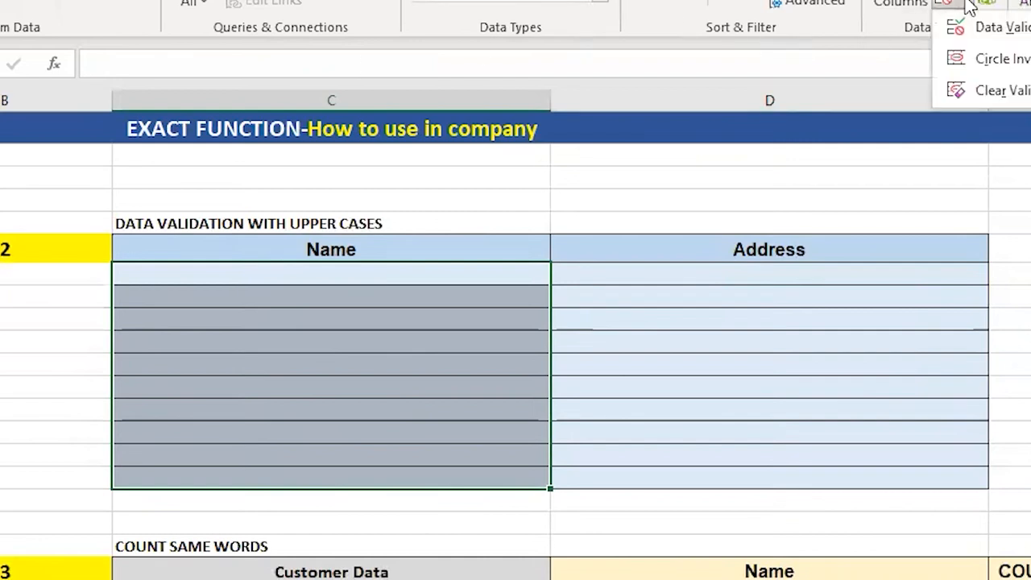
{"action": "left_click", "coordinate": [1016, 42]}
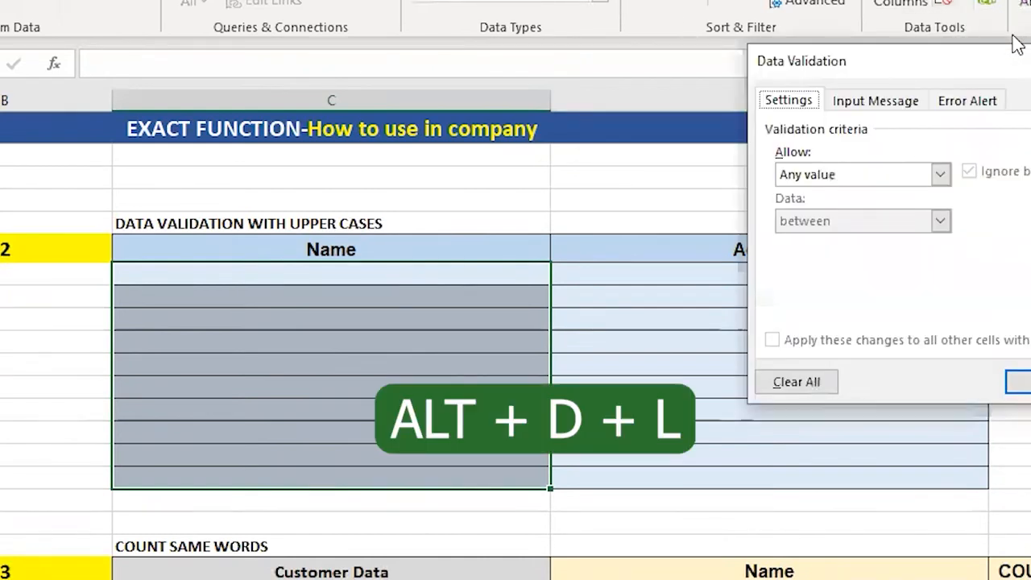
Set the validation criteria for the Name cells to allow Custom.
{"action": "key", "text": "Tab"}
{"action": "key", "text": "alt+Down"}
{"action": "key", "text": "Down"}
{"action": "key", "text": "Down"}
{"action": "key", "text": "Down"}
{"action": "key", "text": "Down"}
{"action": "key", "text": "Down"}
{"action": "key", "text": "Down"}
{"action": "key", "text": "Down"}
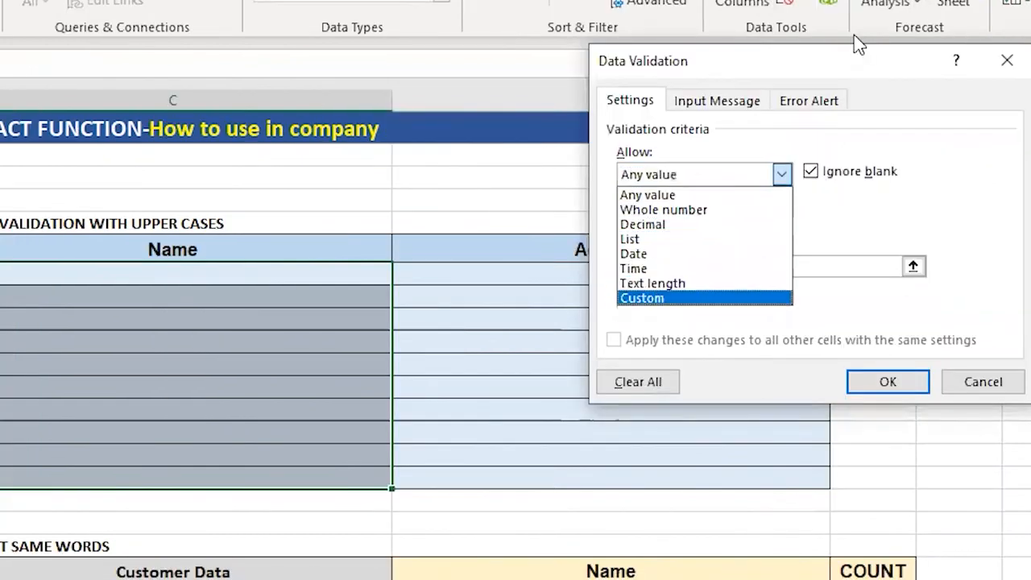
{"action": "key", "text": "Return"}
{"action": "key", "text": "Tab"}
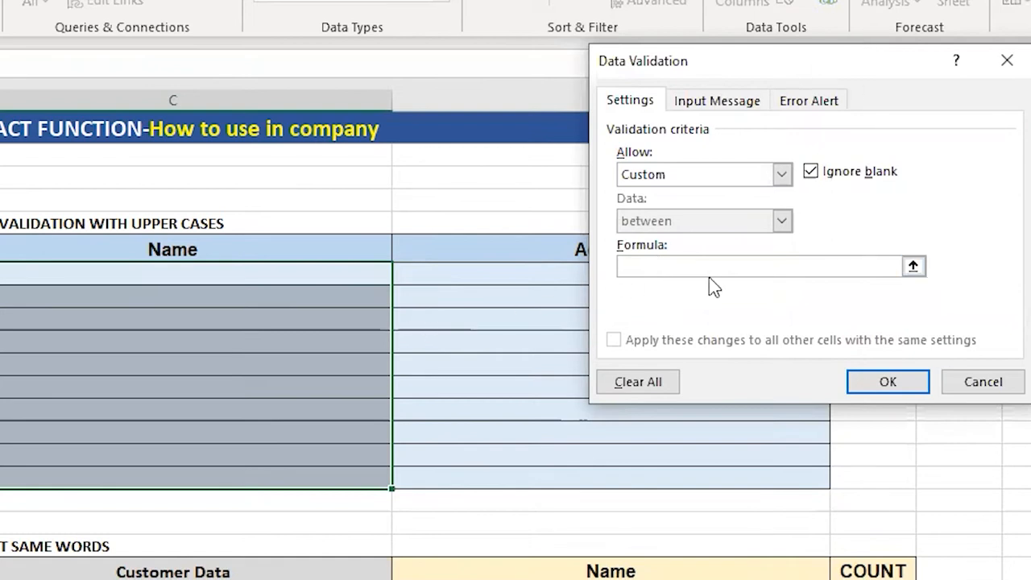
Set the validation formula to =exact(C24,upper(C24)) and apply the rule to the Name cells.
{"action": "type", "text": "=exact("}
{"action": "left_click", "coordinate": [172, 273]}
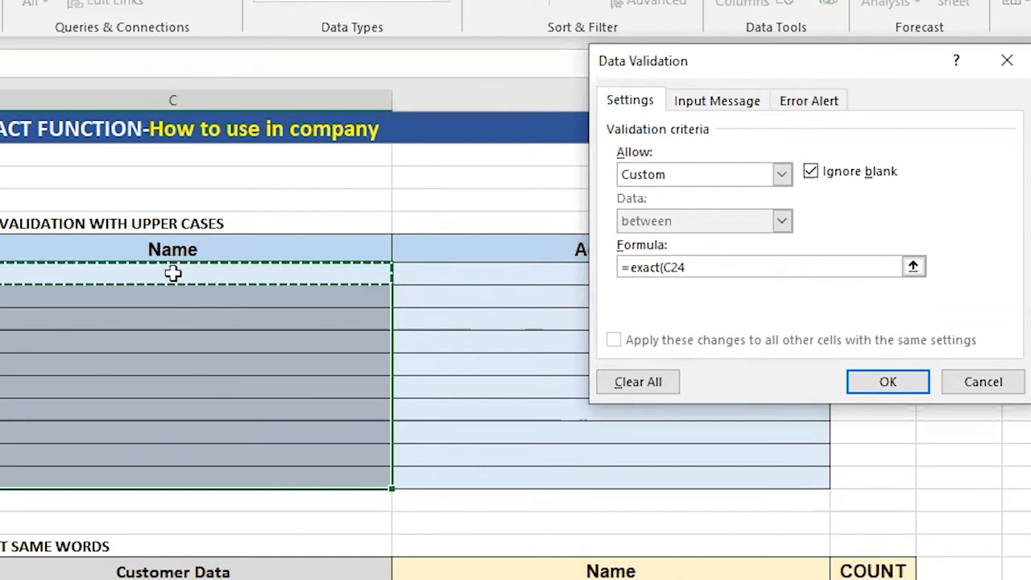
{"action": "type", "text": ","}
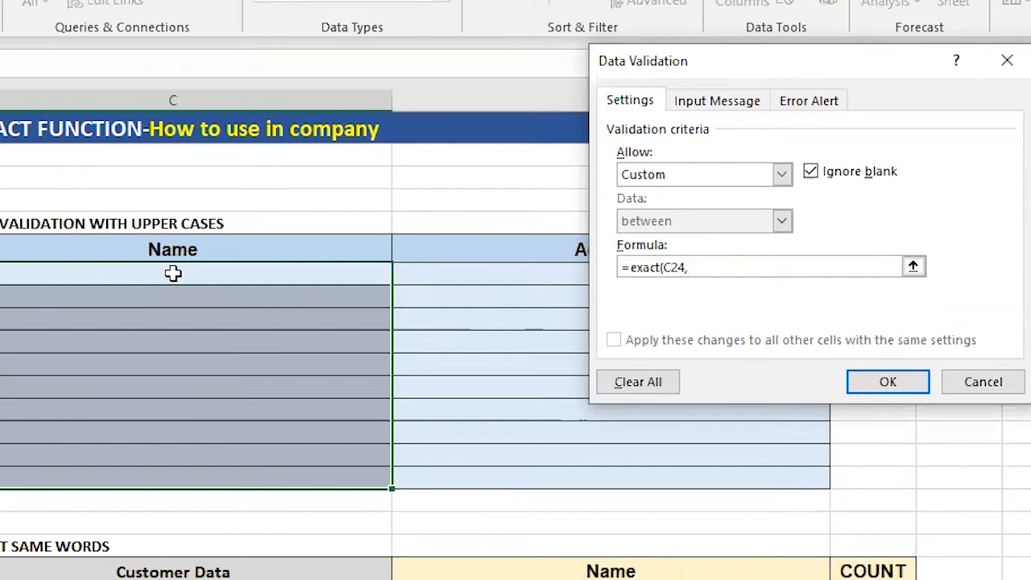
{"action": "type", "text": "upper("}
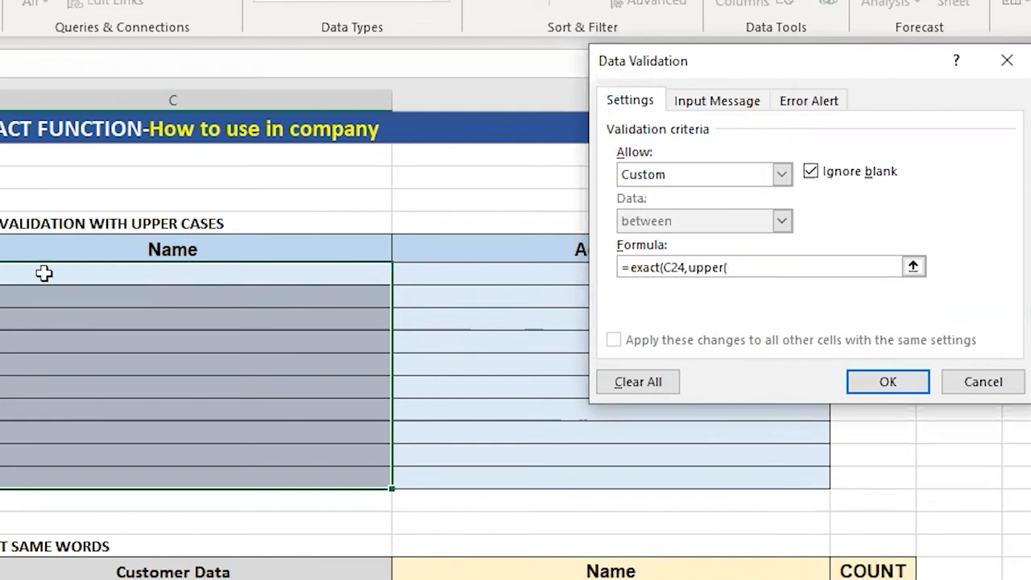
{"action": "left_click", "coordinate": [74, 276]}
{"action": "type", "text": "))"}
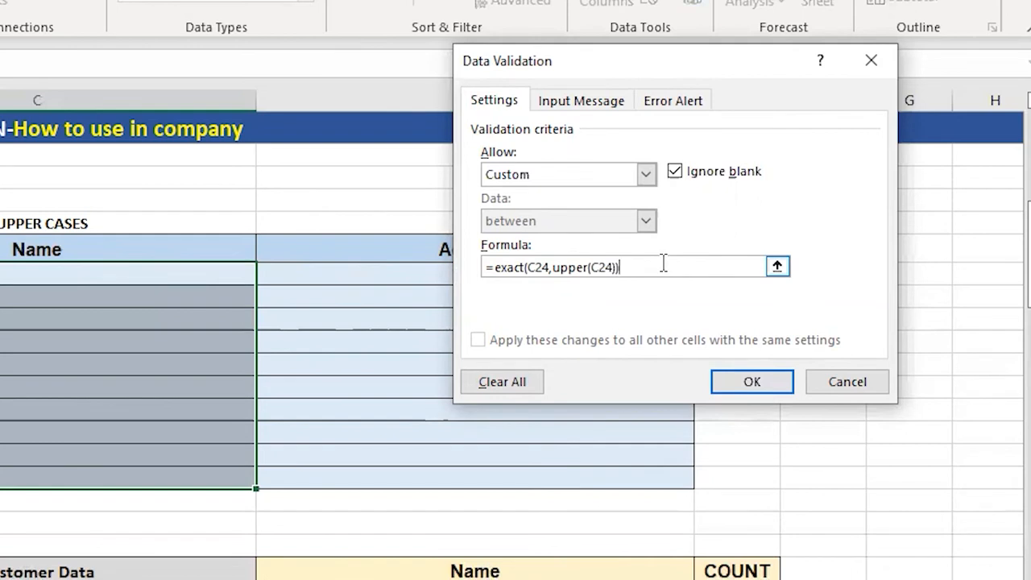
{"action": "left_click", "coordinate": [750, 384]}
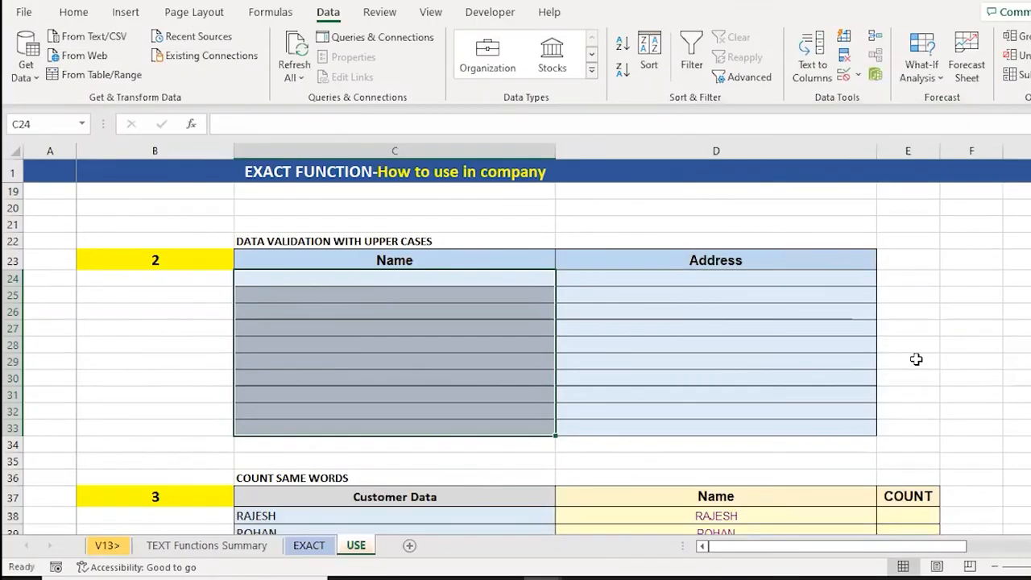
Test the uppercase rule by entering CUP in C25 and trying lowercase cup in C26.
{"action": "key", "text": "Down"}
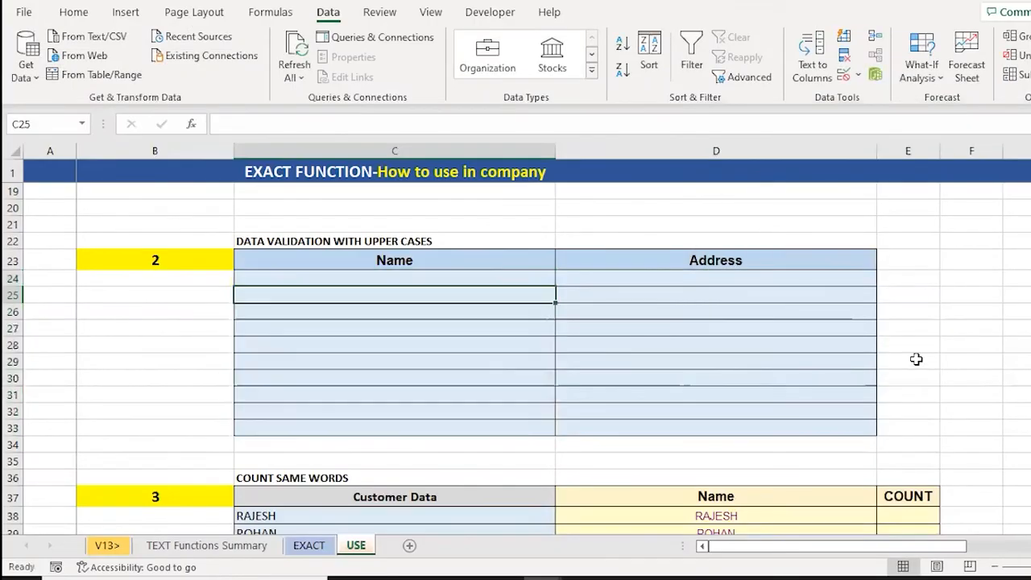
{"action": "type", "text": "CUP"}
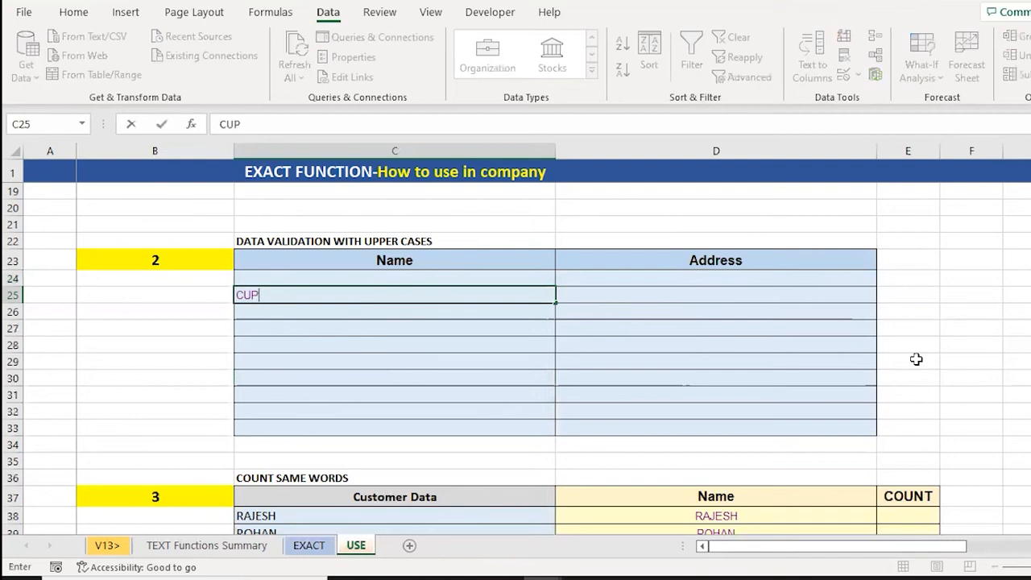
{"action": "key", "text": "Return"}
{"action": "type", "text": "cup"}
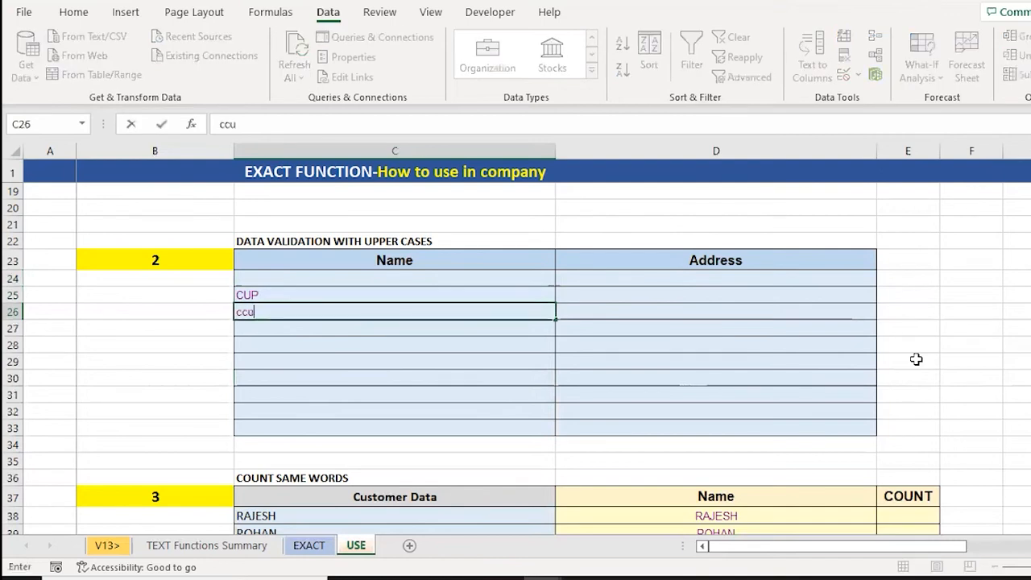
{"action": "key", "text": "BackSpace"}
{"action": "type", "text": "P"}
{"action": "key", "text": "Return"}
Enter the uppercase trial names MOBILE in C28, DAF in C30 and DS in C32.
{"action": "key", "text": "Return"}
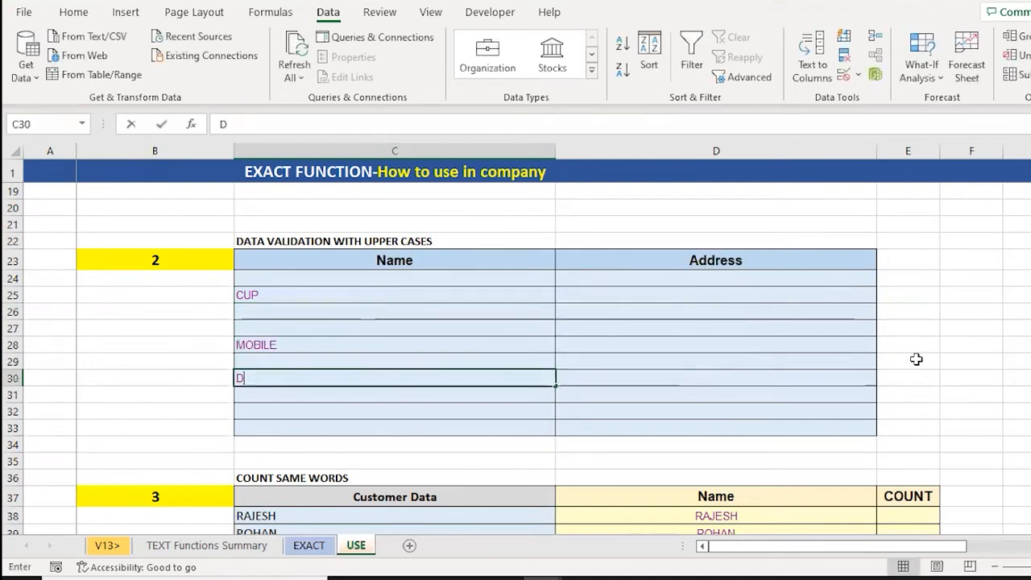
{"action": "type", "text": "AF"}
{"action": "key", "text": "Return"}
{"action": "key", "text": "Return"}
{"action": "type", "text": "DS"}
{"action": "key", "text": "Return"}
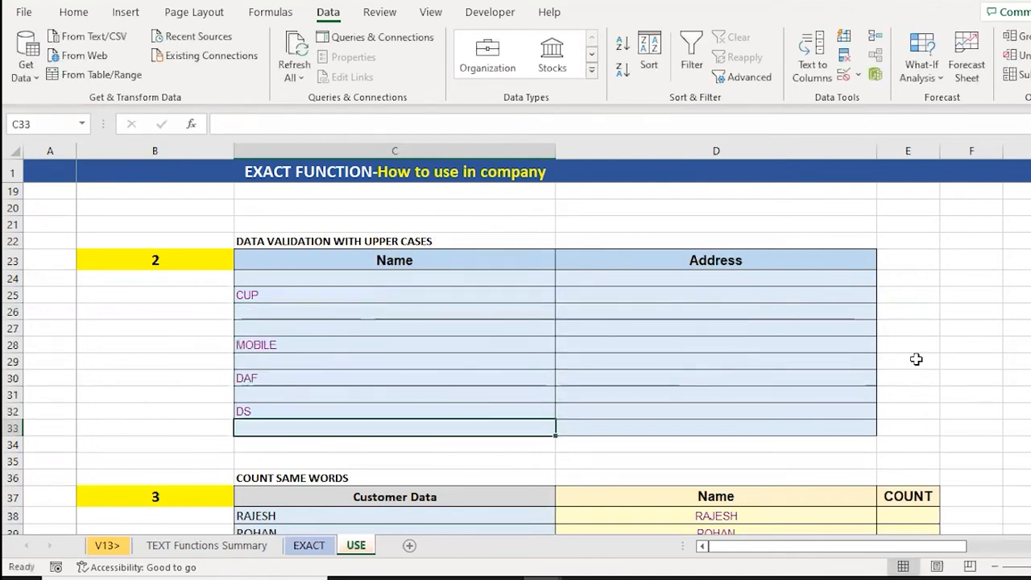
Try to enter the lowercase text dfsf in C31, and cancel the entry.
{"action": "key", "text": "Up"}
{"action": "key", "text": "Up"}
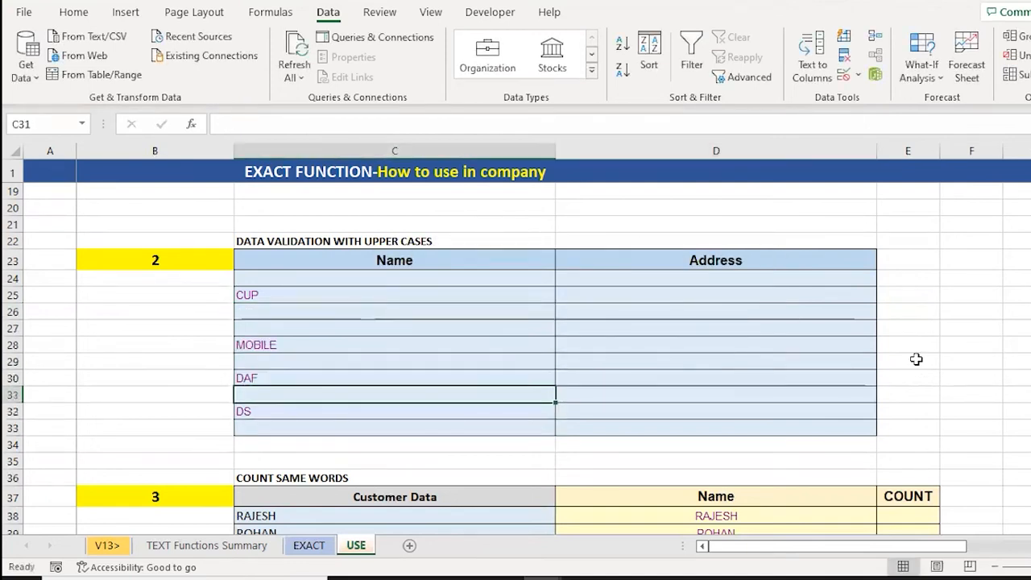
{"action": "type", "text": "dfsf"}
{"action": "key", "text": "Return"}
{"action": "key", "text": "Escape"}
Examine the COUNT SAME WORDS table and its Customer Data entries in C38:C52.
{"action": "key", "text": "Down"}
{"action": "key", "text": "Down"}
{"action": "key", "text": "Down"}
{"action": "key", "text": "Down"}
{"action": "key", "text": "Down"}
{"action": "key", "text": "Down"}
{"action": "key", "text": "Down"}
{"action": "key", "text": "Down"}
{"action": "key", "text": "Down"}
{"action": "key", "text": "Down"}
{"action": "key", "text": "Down"}
{"action": "key", "text": "Down"}
{"action": "key", "text": "Down"}
{"action": "key", "text": "Down"}
{"action": "key", "text": "Down"}
{"action": "key", "text": "Down"}
{"action": "key", "text": "Down"}
{"action": "key", "text": "Down"}
{"action": "key", "text": "Down"}
{"action": "key", "text": "Down"}
{"action": "key", "text": "Up"}
{"action": "key", "text": "Up"}
{"action": "key", "text": "Up"}
{"action": "key", "text": "Up"}
{"action": "key", "text": "Up"}
{"action": "key", "text": "Up"}
{"action": "key", "text": "Up"}
{"action": "key", "text": "Up"}
{"action": "key", "text": "Up"}
{"action": "key", "text": "Up"}
{"action": "key", "text": "Up"}
{"action": "key", "text": "Up"}
{"action": "key", "text": "Up"}
{"action": "key", "text": "Up"}
{"action": "key", "text": "Up"}
{"action": "key", "text": "Down"}
{"action": "key", "text": "ctrl+shift+Down"}
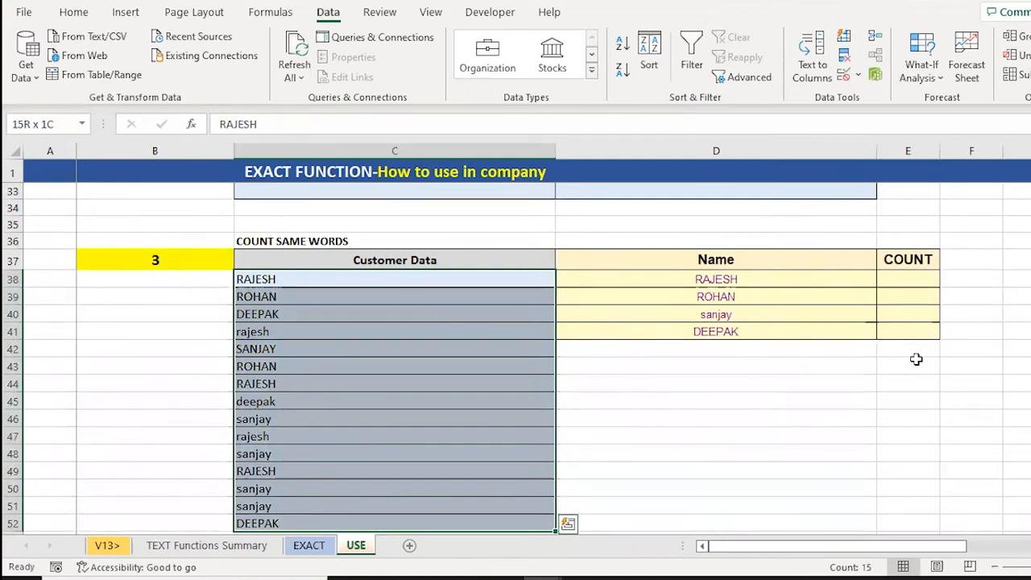
Compare the first Customer Data entries with the names to count in the Name column D38:D40.
{"action": "key", "text": "Right"}
{"action": "key", "text": "Left"}
{"action": "key", "text": "shift+Down"}
{"action": "key", "text": "shift+Down"}
{"action": "key", "text": "shift+Down"}
{"action": "key", "text": "shift+Down"}
{"action": "key", "text": "shift+Down"}
{"action": "key", "text": "shift+Down"}
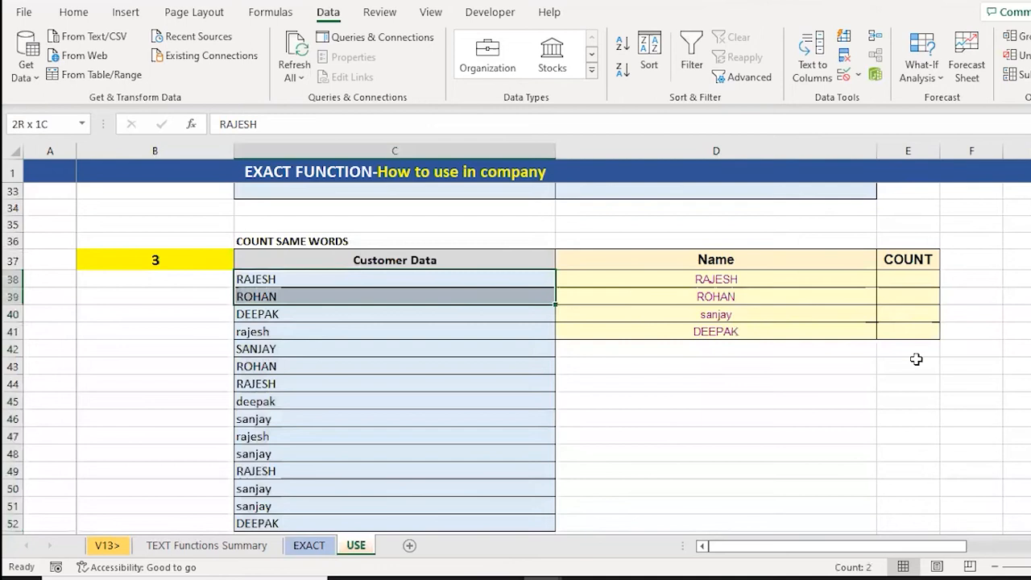
{"action": "key", "text": "Right"}
{"action": "key", "text": "Down"}
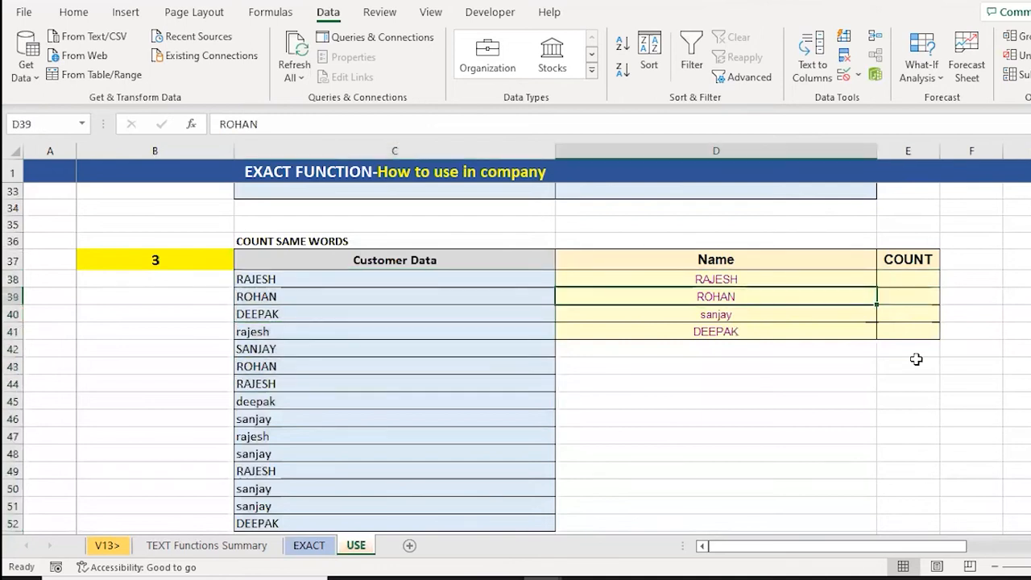
{"action": "key", "text": "Down"}
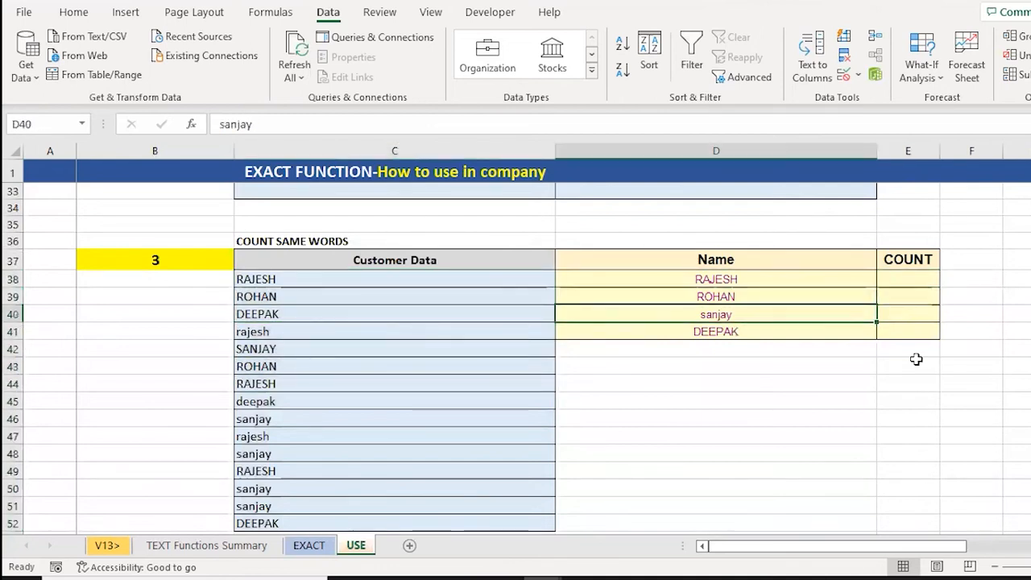
Enter the case-sensitive count formula =SUMPRODUCT(--EXACT(D38,$C$38:$C$52)) in COUNT cell E38.
{"action": "key", "text": "Up"}
{"action": "key", "text": "Right"}
{"action": "key", "text": "Up"}
{"action": "type", "text": "="}
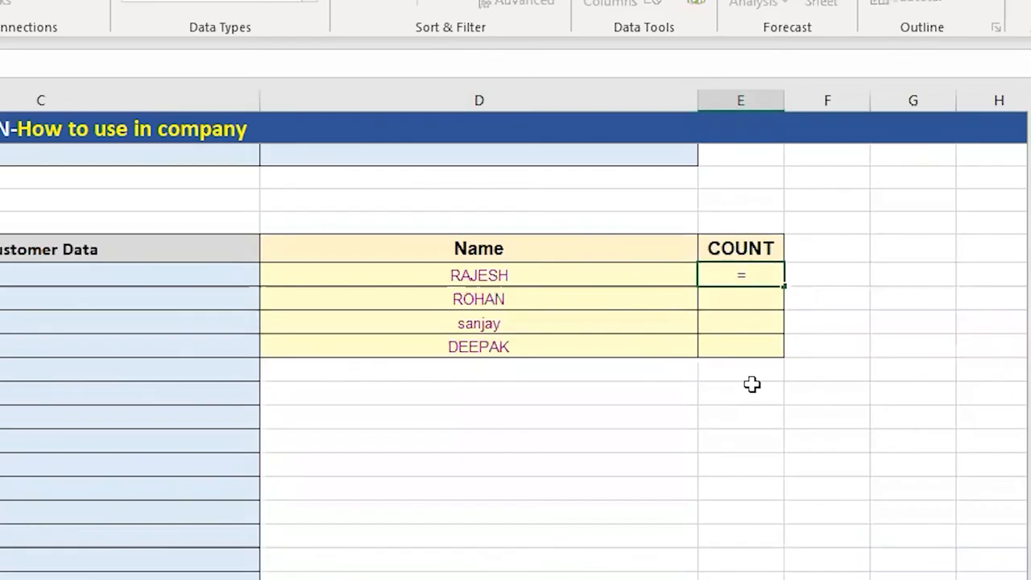
{"action": "type", "text": "sump"}
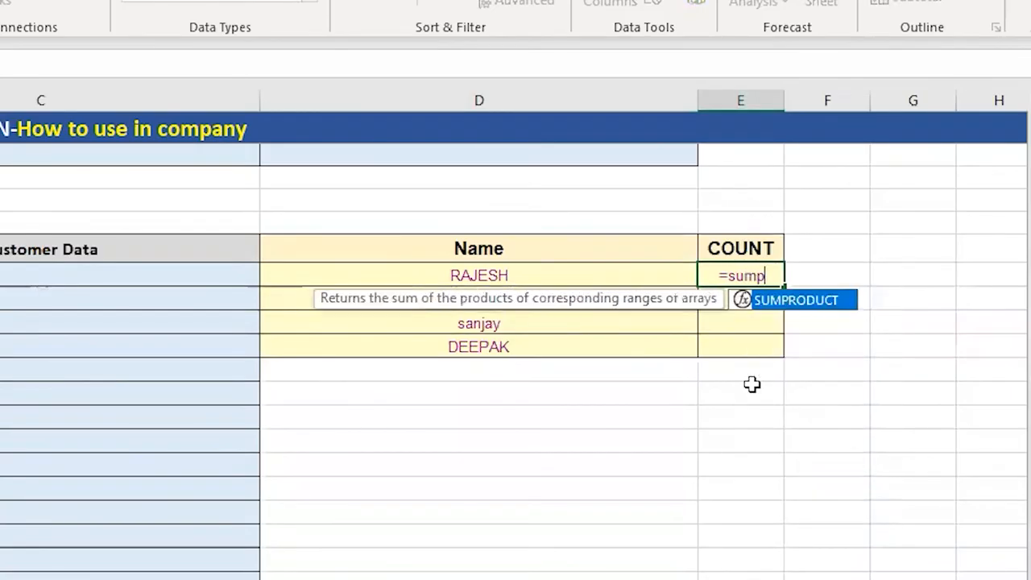
{"action": "key", "text": "Tab"}
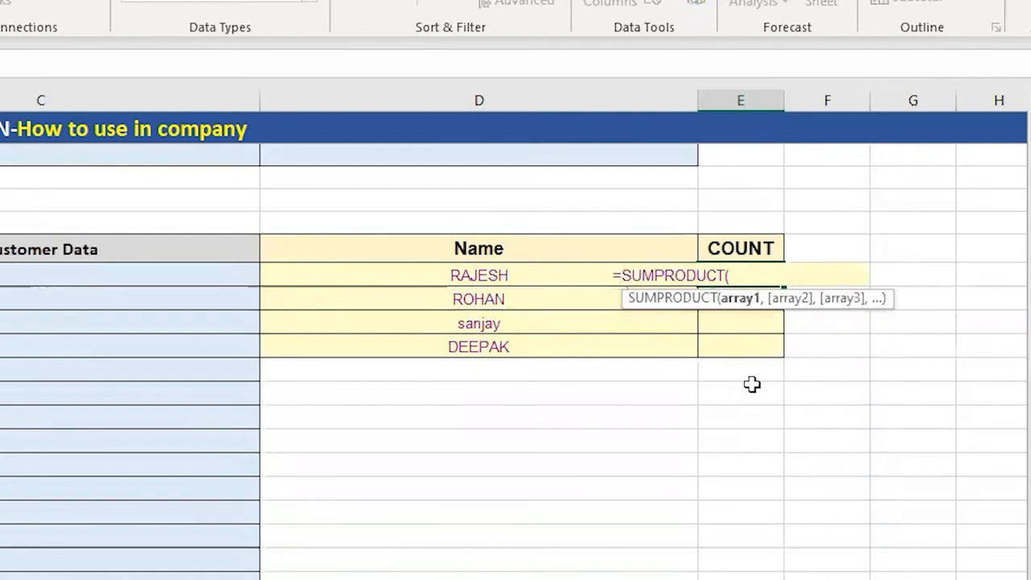
{"action": "type", "text": "--ex"}
{"action": "key", "text": "Tab"}
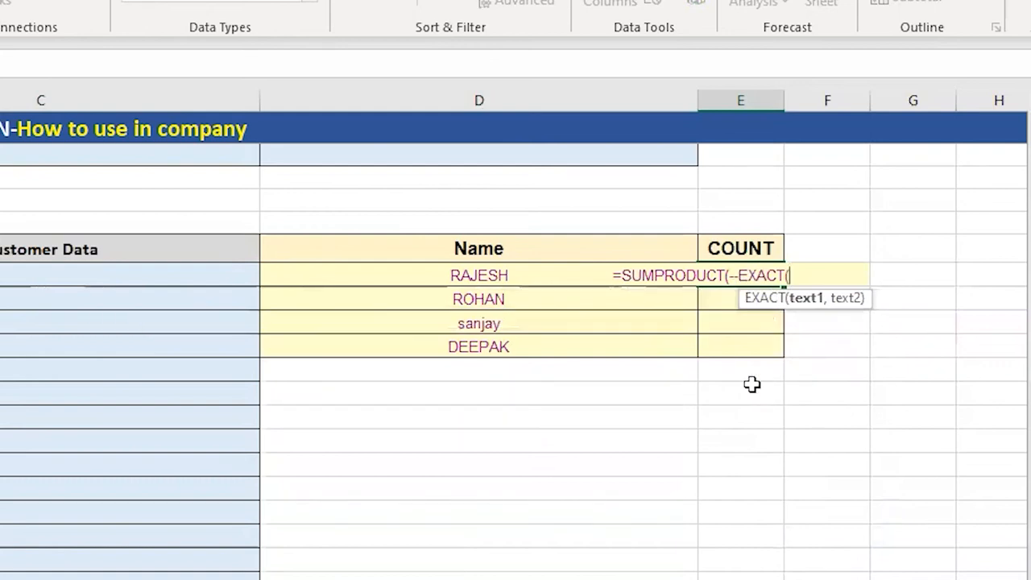
{"action": "left_click", "coordinate": [494, 276]}
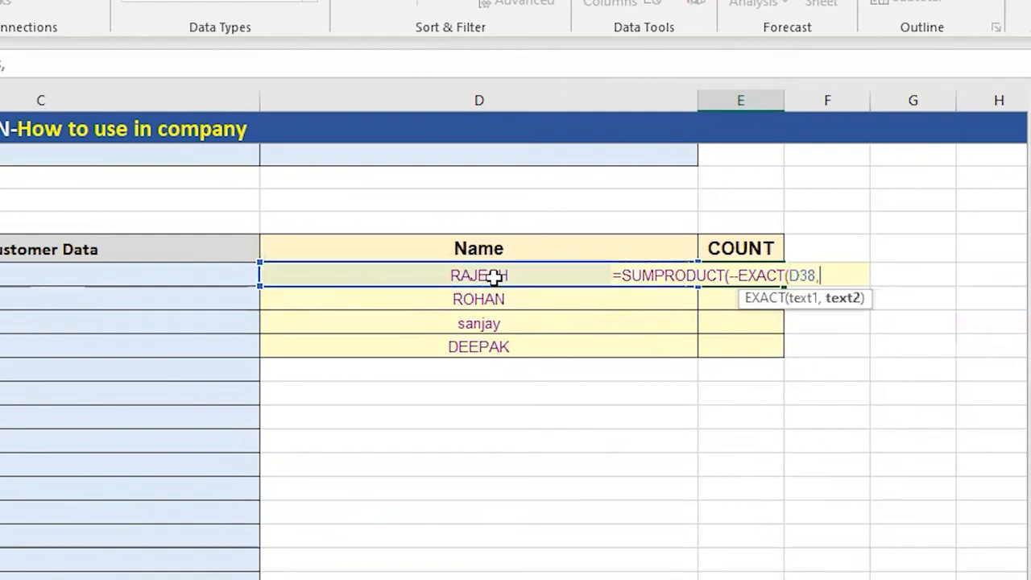
{"action": "type", "text": ","}
{"action": "key", "text": "Left"}
{"action": "key", "text": "Left"}
{"action": "key", "text": "ctrl+shift+Down"}
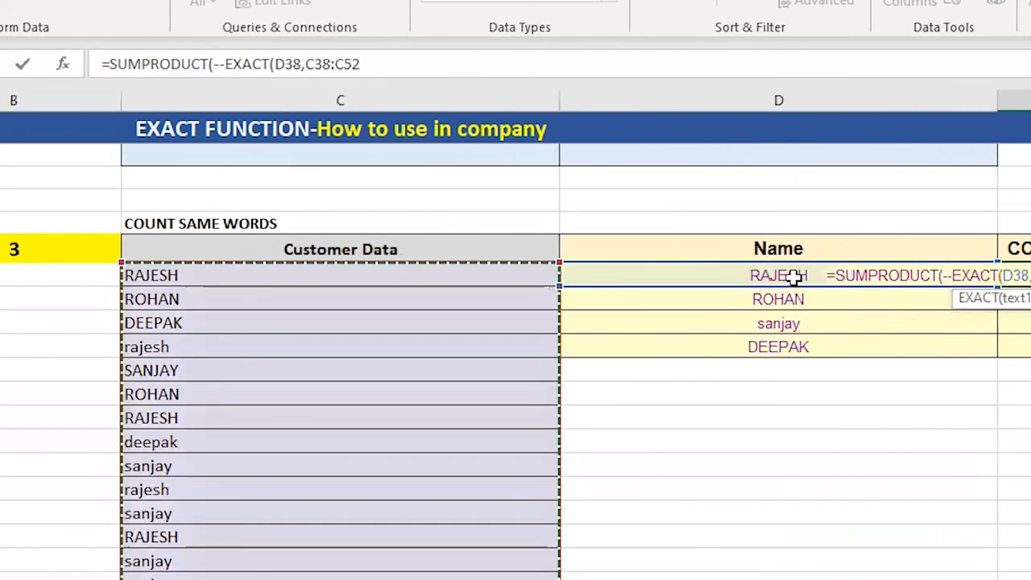
{"action": "key", "text": "F4"}
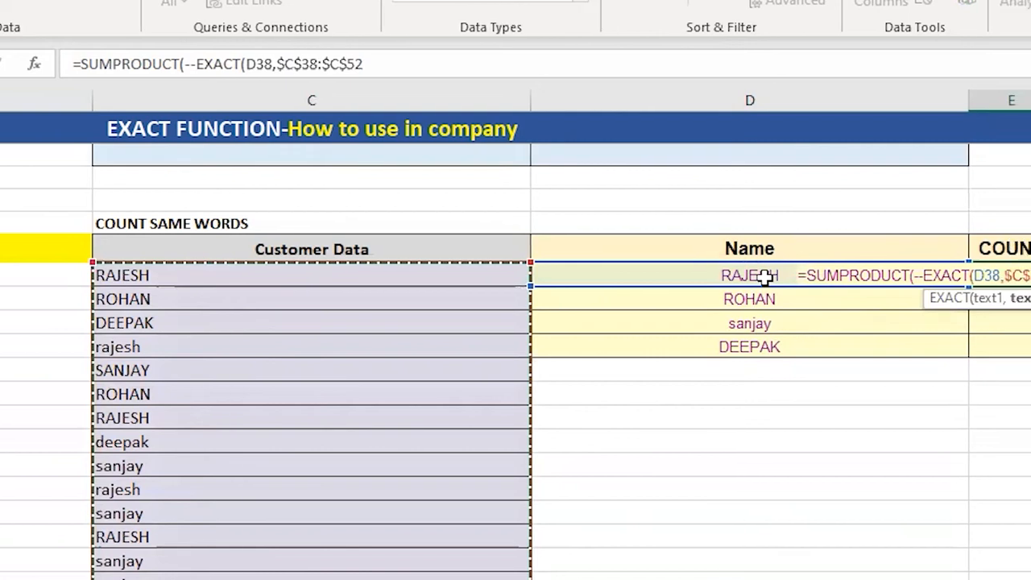
{"action": "type", "text": ")"}
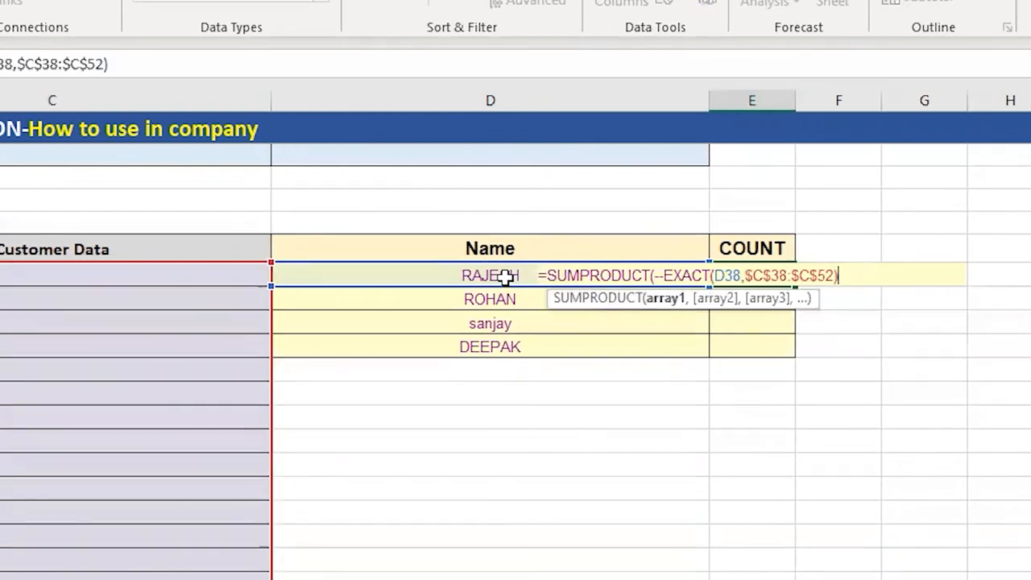
{"action": "type", "text": ")"}
{"action": "key", "text": "ctrl+Return"}
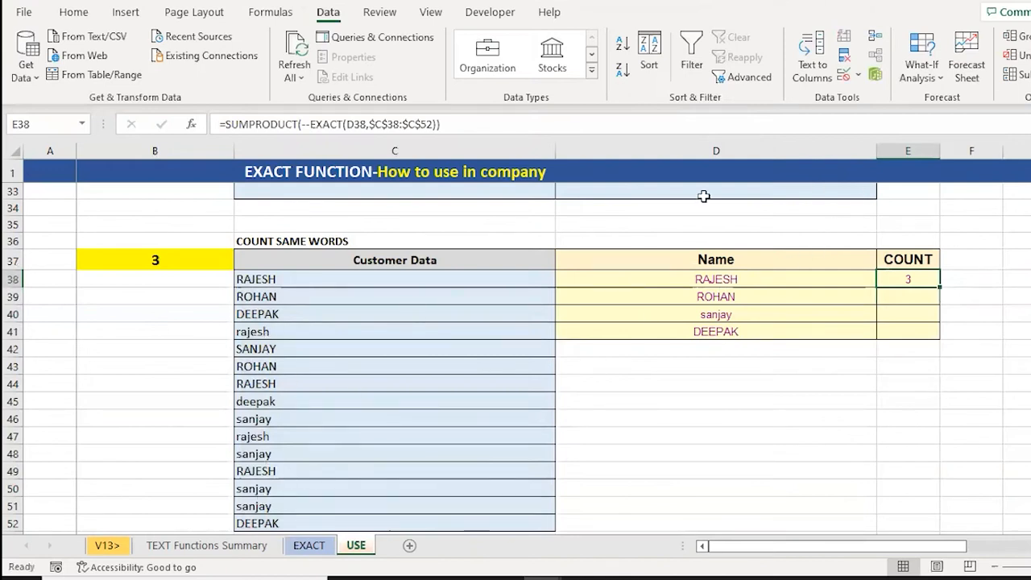
Copy the count formula from E38 into E39:E41 for the remaining names.
{"action": "key", "text": "ctrl+c"}
{"action": "left_click", "coordinate": [903, 296]}
{"action": "key", "text": "shift+Down"}
{"action": "key", "text": "shift+Down"}
{"action": "key", "text": "Return"}
Check the count in E40 against the lowercase name in D40 and the uppercase Customer Data entry in C42.
{"action": "key", "text": "Down"}
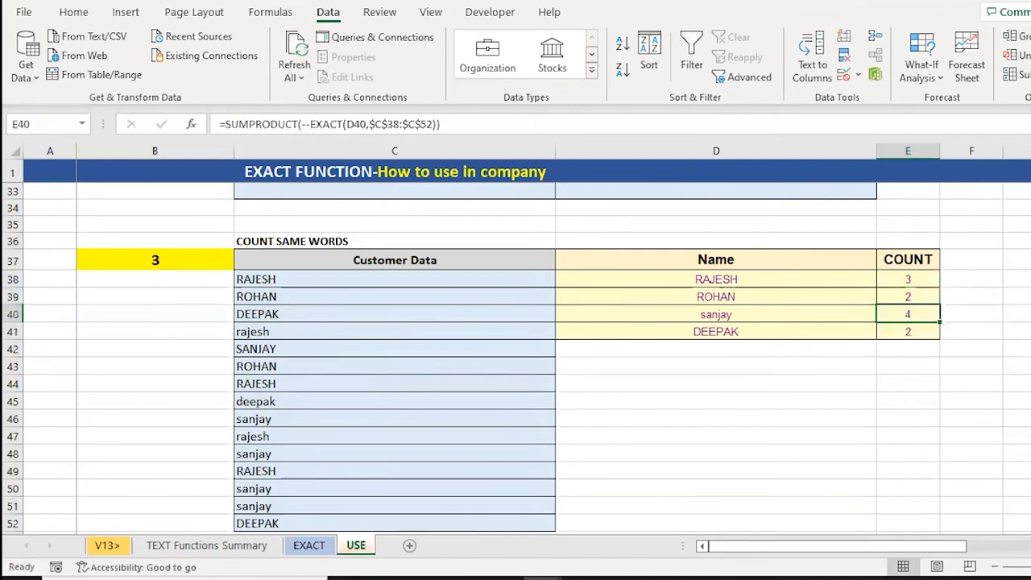
{"action": "key", "text": "Left"}
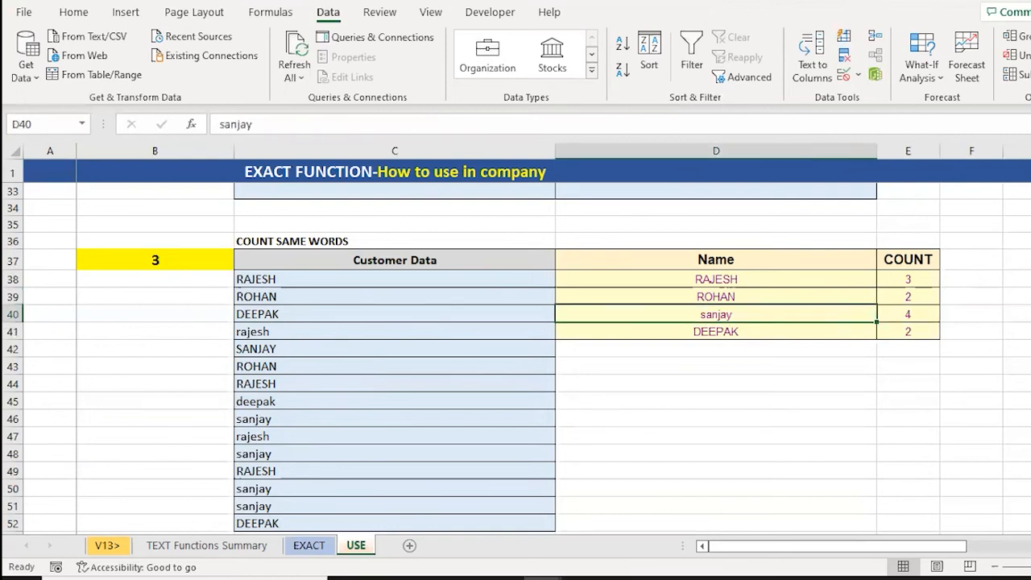
{"action": "key", "text": "Left"}
{"action": "key", "text": "Left"}
{"action": "key", "text": "Right"}
{"action": "key", "text": "Down"}
{"action": "key", "text": "Down"}
{"action": "key", "text": "Down"}
{"action": "key", "text": "Down"}
{"action": "key", "text": "Up"}
{"action": "key", "text": "Up"}
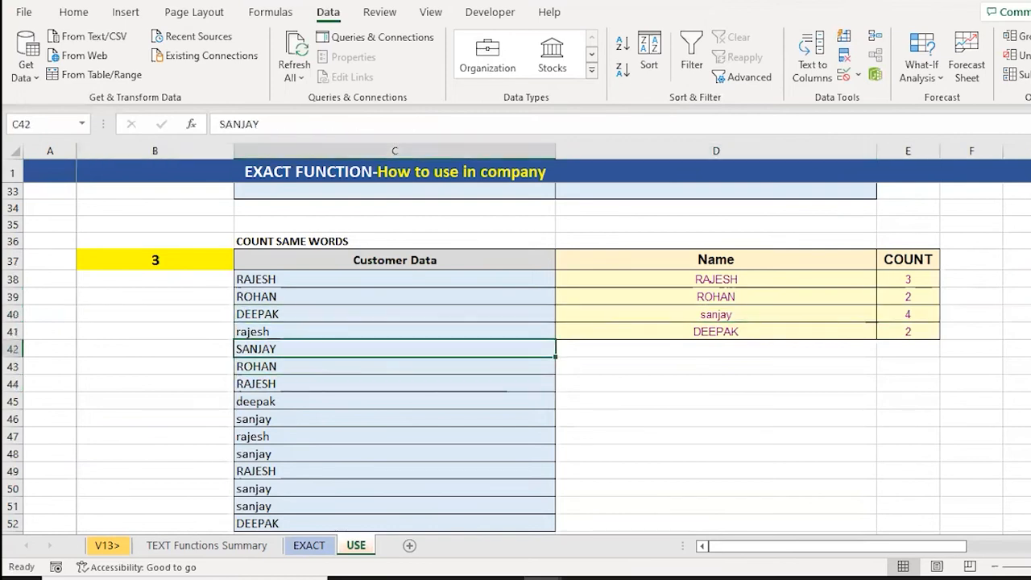
{"action": "key", "text": "shift+space"}
{"action": "key", "text": "Down"}
{"action": "key", "text": "Up"}
{"action": "key", "text": "Right"}
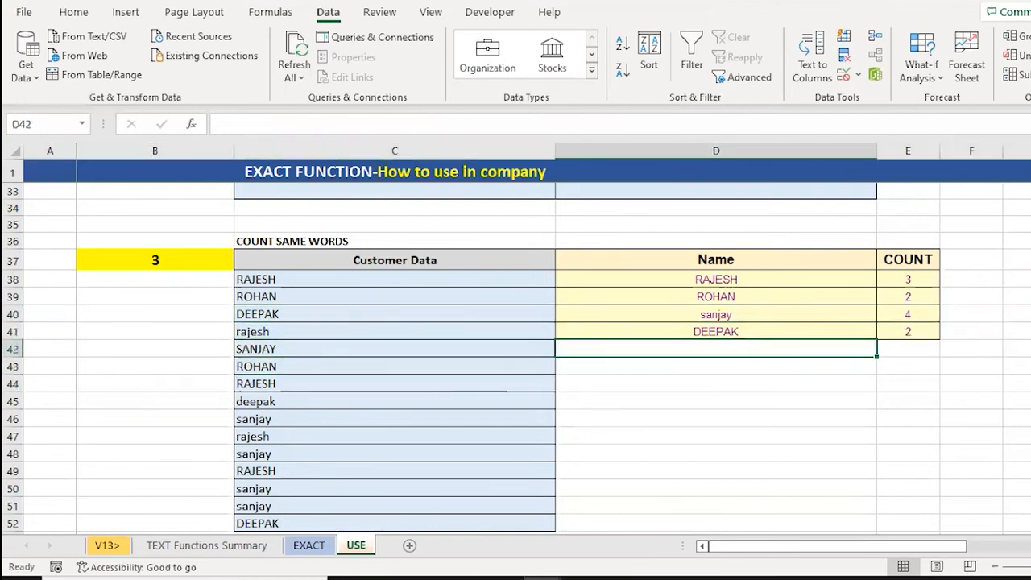
{"action": "key", "text": "Right"}
{"action": "key", "text": "Up"}
{"action": "key", "text": "Up"}
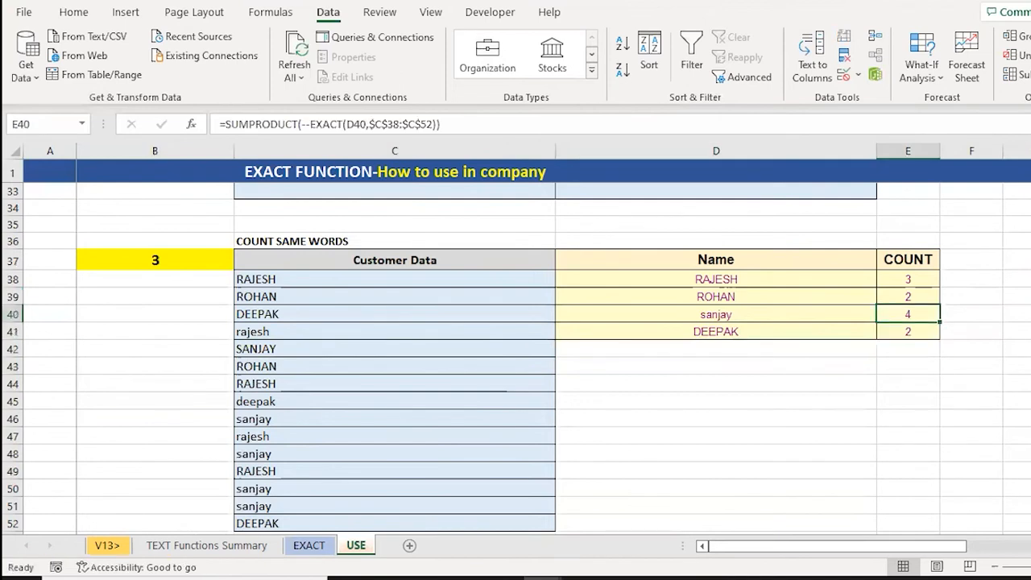
Go to the Text-1 column of the CHECK -MULTIPLE CELL HAVE SAME VALUE table.
{"action": "key", "text": "Left"}
{"action": "key", "text": "Left"}
{"action": "key", "text": "Left"}
{"action": "key", "text": "Right"}
{"action": "key", "text": "ctrl+Down"}
{"action": "key", "text": "Down"}
{"action": "key", "text": "Down"}
{"action": "key", "text": "Down"}
{"action": "key", "text": "Down"}
{"action": "key", "text": "Down"}
{"action": "key", "text": "Down"}
{"action": "key", "text": "ctrl+Down"}
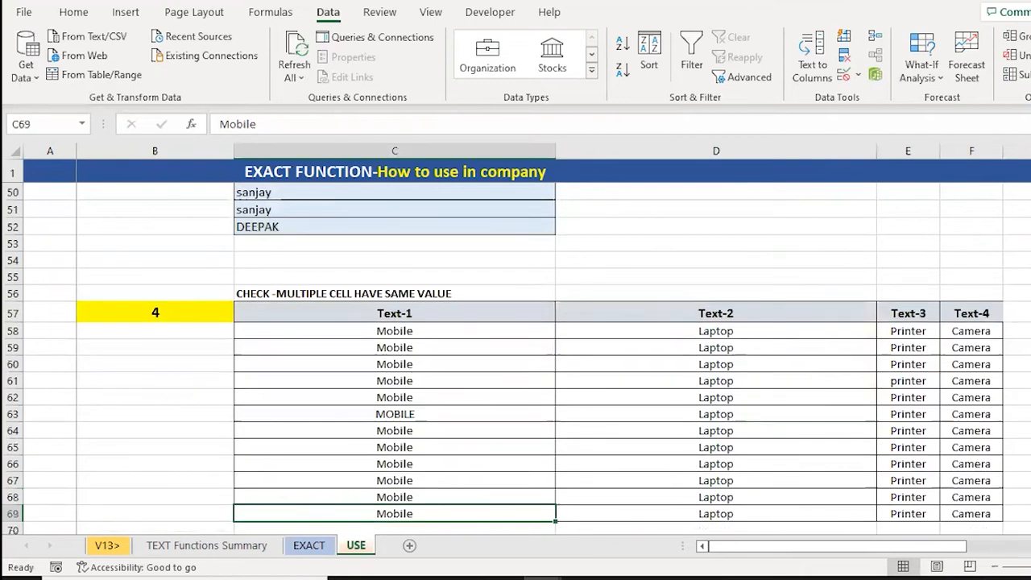
Look through the Text-1 entries and the blank result row under the multiple-cell check table.
{"action": "key", "text": "Up"}
{"action": "key", "text": "ctrl+Up"}
{"action": "key", "text": "Down"}
{"action": "key", "text": "Down"}
{"action": "key", "text": "Down"}
{"action": "key", "text": "Down"}
{"action": "key", "text": "Down"}
{"action": "key", "text": "Down"}
{"action": "key", "text": "Down"}
{"action": "key", "text": "Down"}
{"action": "key", "text": "Down"}
{"action": "key", "text": "Down"}
{"action": "key", "text": "Down"}
{"action": "key", "text": "Down"}
{"action": "key", "text": "Down"}
{"action": "key", "text": "Down"}
{"action": "key", "text": "Down"}
{"action": "key", "text": "ctrl+Up"}
{"action": "key", "text": "ctrl+Up"}
{"action": "key", "text": "Down"}
{"action": "key", "text": "Down"}
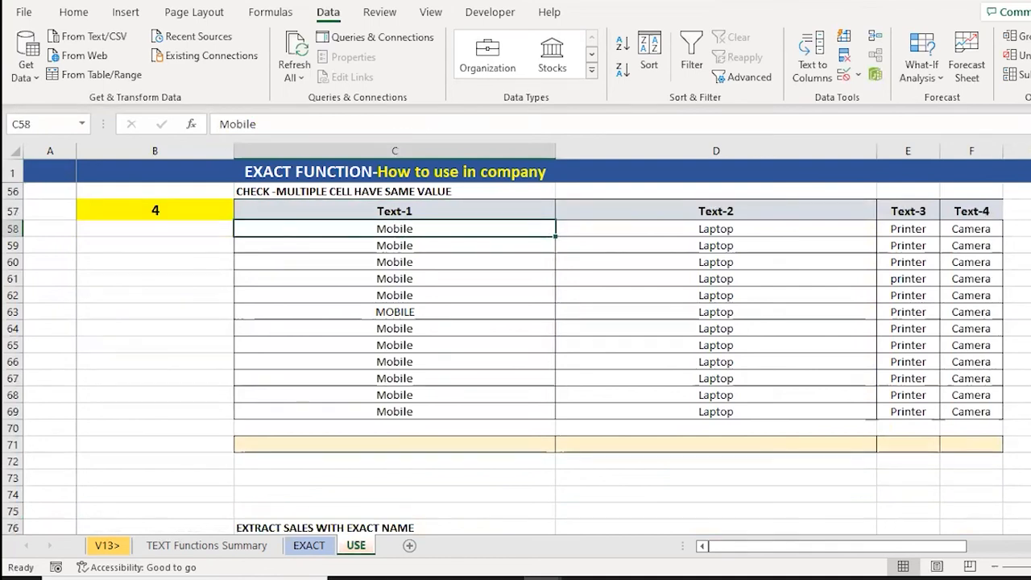
Examine the entries of the Text-1 to Text-4 columns in rows 58 to 69 column by column.
{"action": "key", "text": "ctrl+shift+Down"}
{"action": "key", "text": "Right"}
{"action": "key", "text": "Right"}
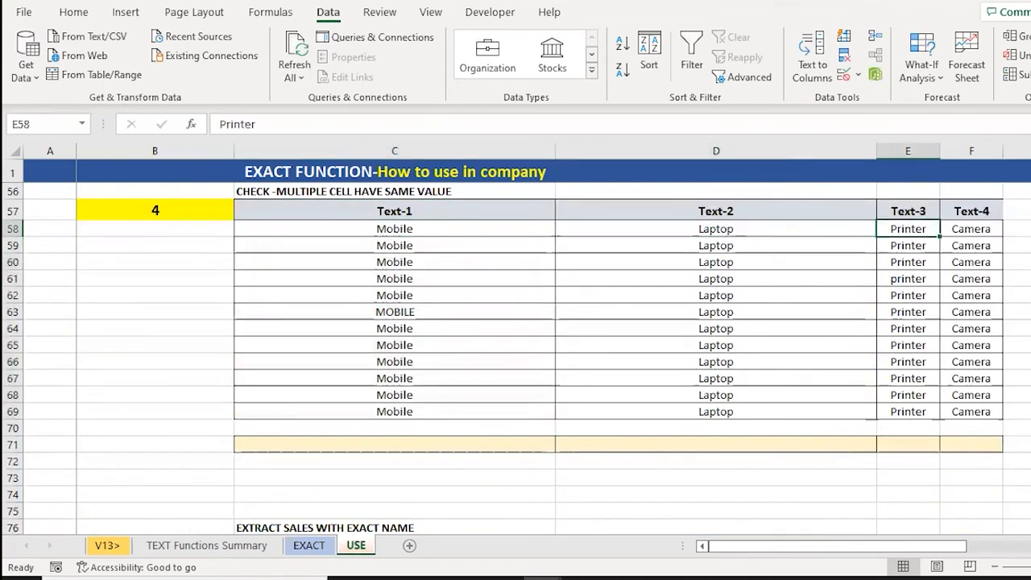
{"action": "key", "text": "Left"}
{"action": "key", "text": "ctrl+shift+Down"}
{"action": "key", "text": "Right"}
{"action": "key", "text": "ctrl+shift+Down"}
{"action": "key", "text": "Right"}
{"action": "key", "text": "ctrl+shift+Down"}
{"action": "key", "text": "Left"}
{"action": "key", "text": "Left"}
{"action": "key", "text": "Left"}
{"action": "key", "text": "ctrl+shift+Down"}
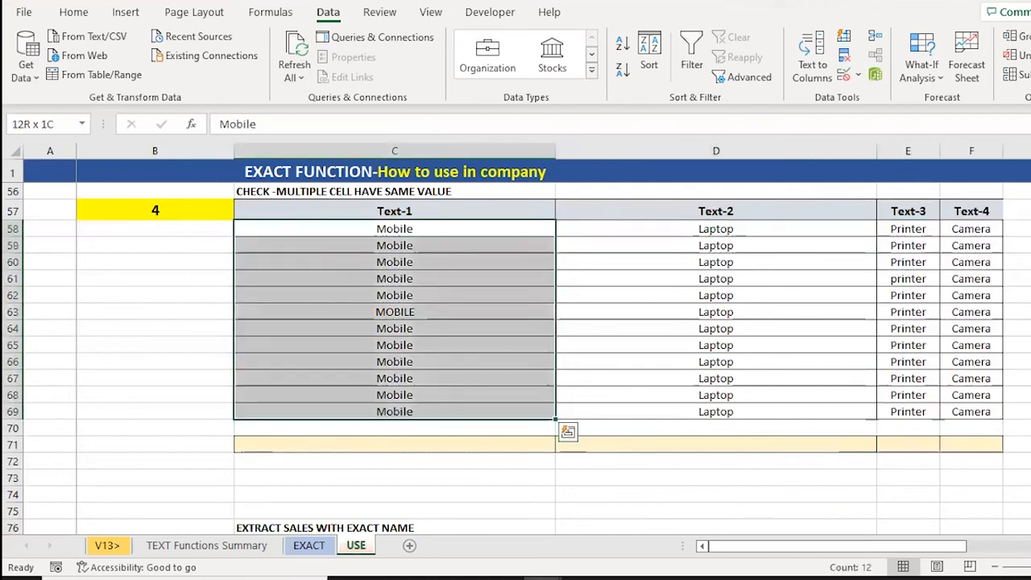
{"action": "key", "text": "Right"}
{"action": "key", "text": "Right"}
{"action": "key", "text": "Left"}
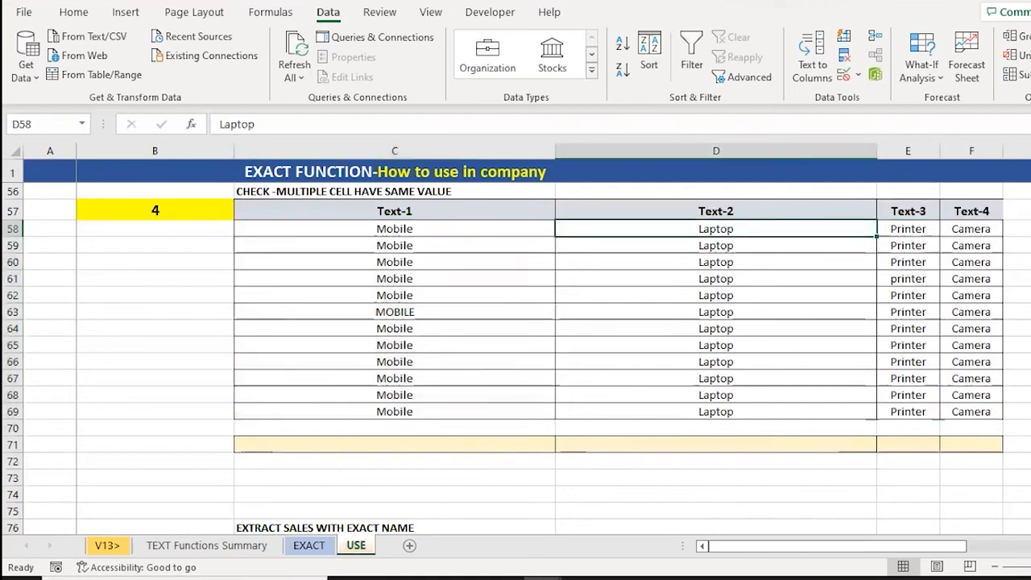
{"action": "key", "text": "ctrl+shift+Down"}
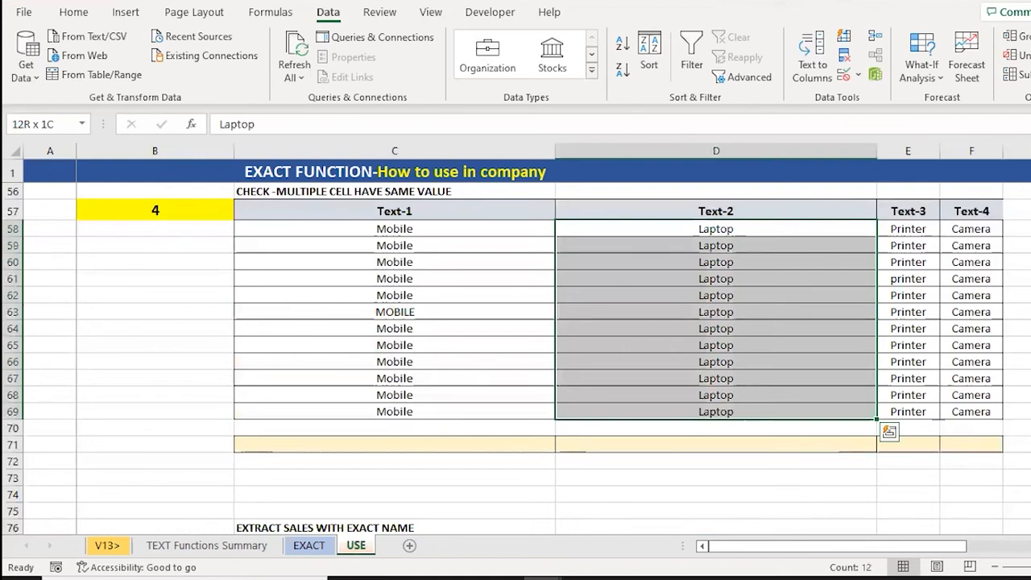
{"action": "key", "text": "Left"}
{"action": "key", "text": "Left"}
{"action": "key", "text": "Right"}
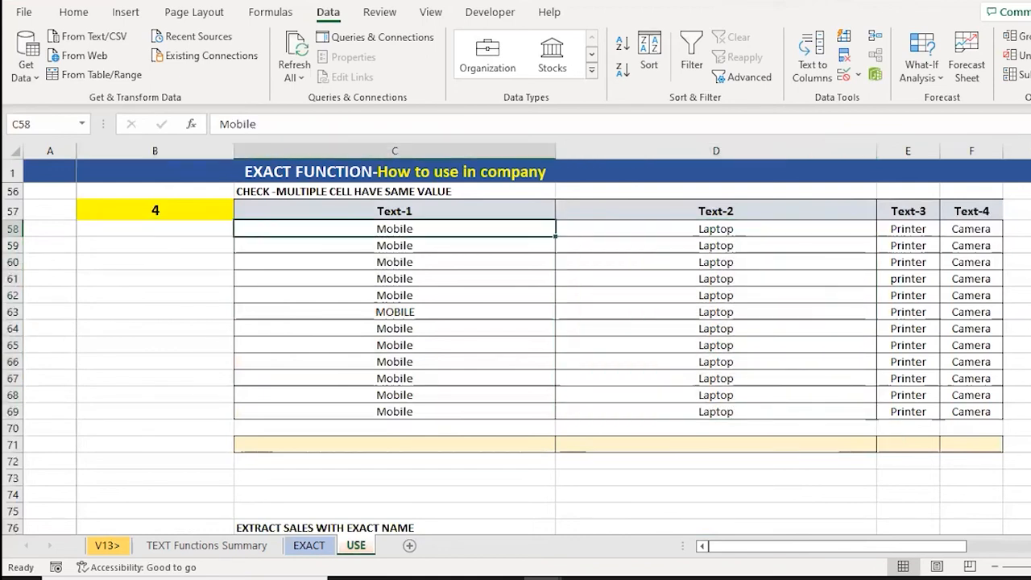
Read the Text-1 entries in C58:C69 for case differences, down to result cell C71.
{"action": "key", "text": "ctrl+shift+Down"}
{"action": "key", "text": "Down"}
{"action": "key", "text": "Down"}
{"action": "key", "text": "Down"}
{"action": "key", "text": "Down"}
{"action": "key", "text": "Down"}
{"action": "key", "text": "Down"}
{"action": "key", "text": "Down"}
{"action": "key", "text": "Down"}
{"action": "key", "text": "Down"}
{"action": "key", "text": "Down"}
{"action": "key", "text": "Down"}
{"action": "key", "text": "Down"}
{"action": "key", "text": "Down"}
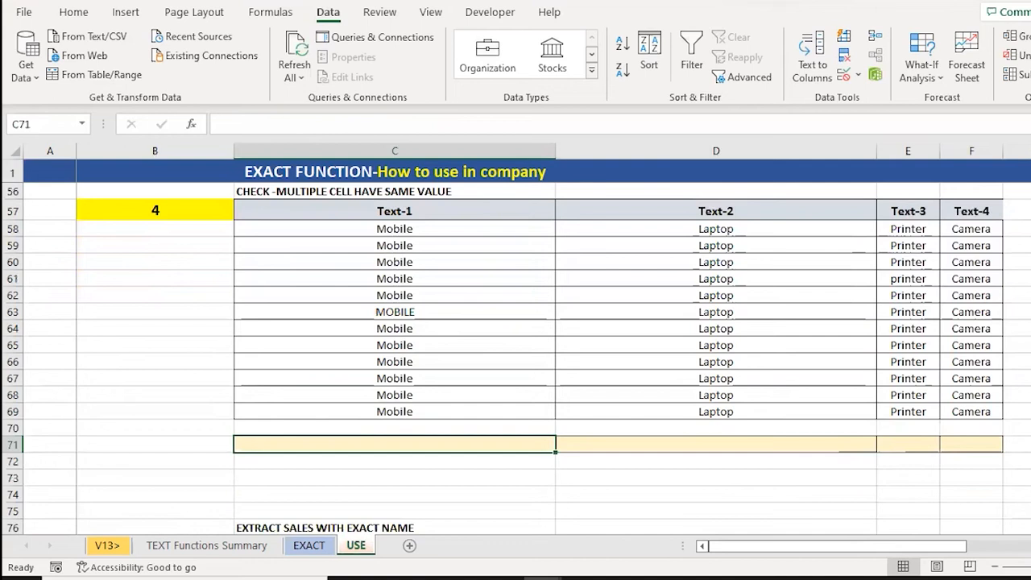
Enter the case-sensitive check formula =AND(EXACT(C58,C58:C69)) in result cell C71.
{"action": "key", "text": "Up"}
{"action": "key", "text": "Up"}
{"action": "key", "text": "Up"}
{"action": "key", "text": "Down"}
{"action": "key", "text": "Down"}
{"action": "key", "text": "Down"}
{"action": "type", "text": "=and"}
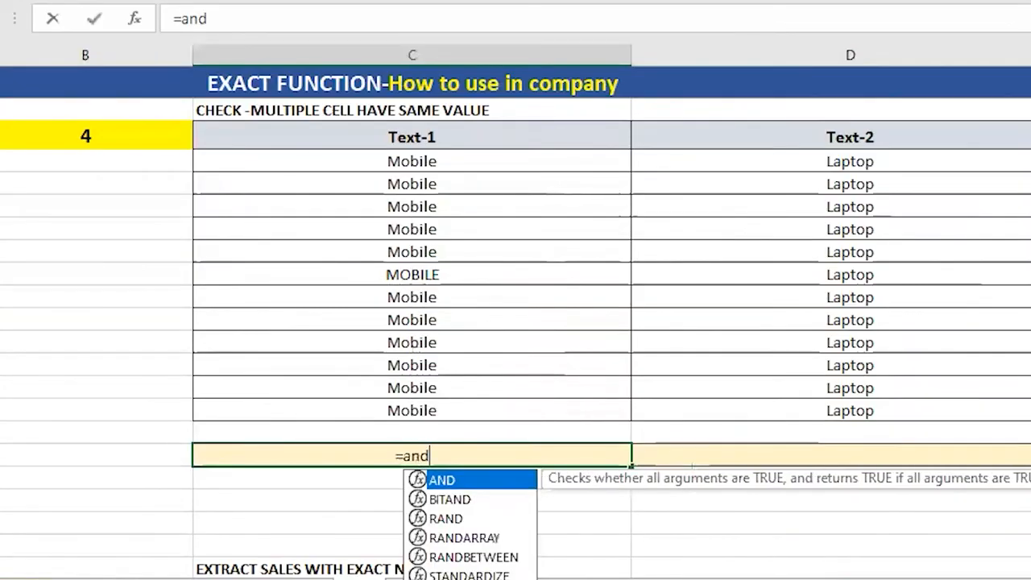
{"action": "key", "text": "Tab"}
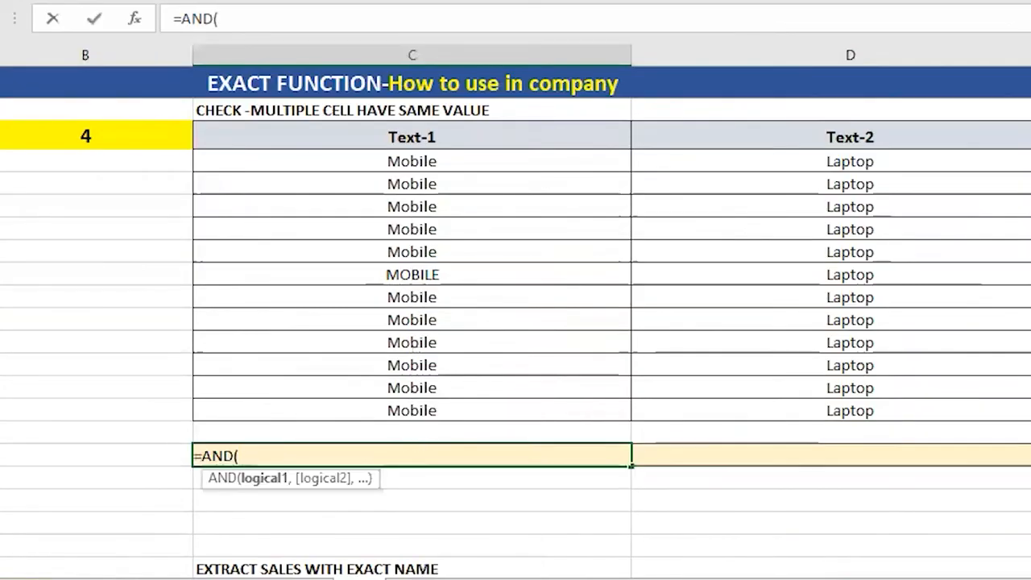
{"action": "type", "text": "ex"}
{"action": "key", "text": "Tab"}
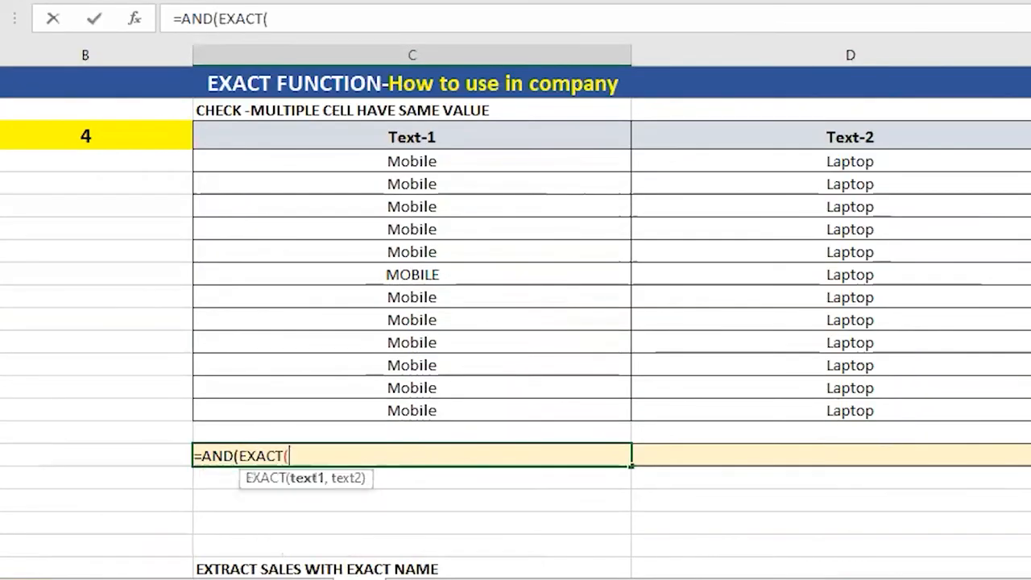
{"action": "key", "text": "Up"}
{"action": "key", "text": "Up"}
{"action": "key", "text": "ctrl+Up"}
{"action": "key", "text": "Down"}
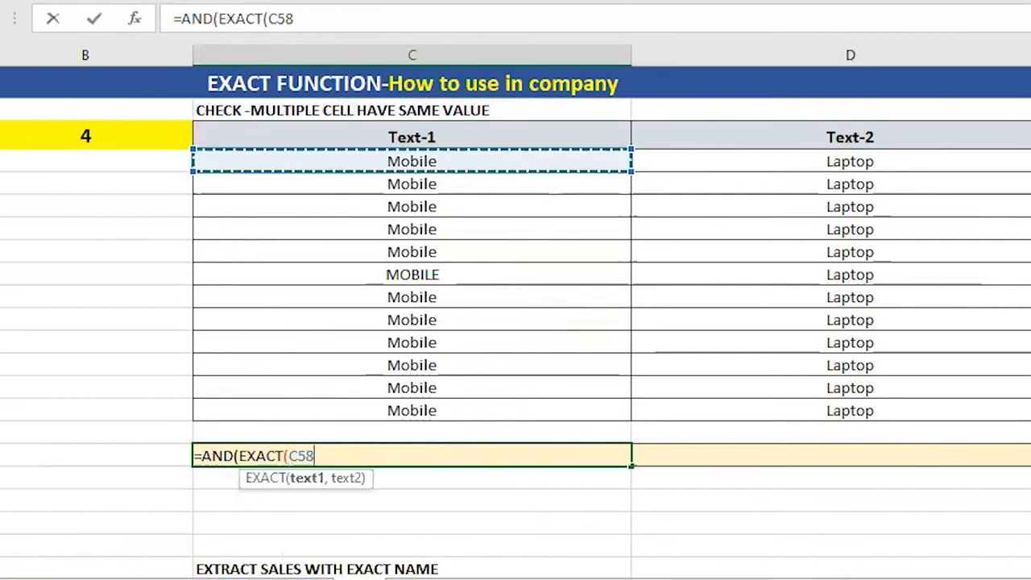
{"action": "type", "text": ","}
{"action": "key", "text": "Up"}
{"action": "key", "text": "Up"}
{"action": "key", "text": "ctrl+shift+Up"}
{"action": "key", "text": "shift+Down"}
{"action": "type", "text": "))"}
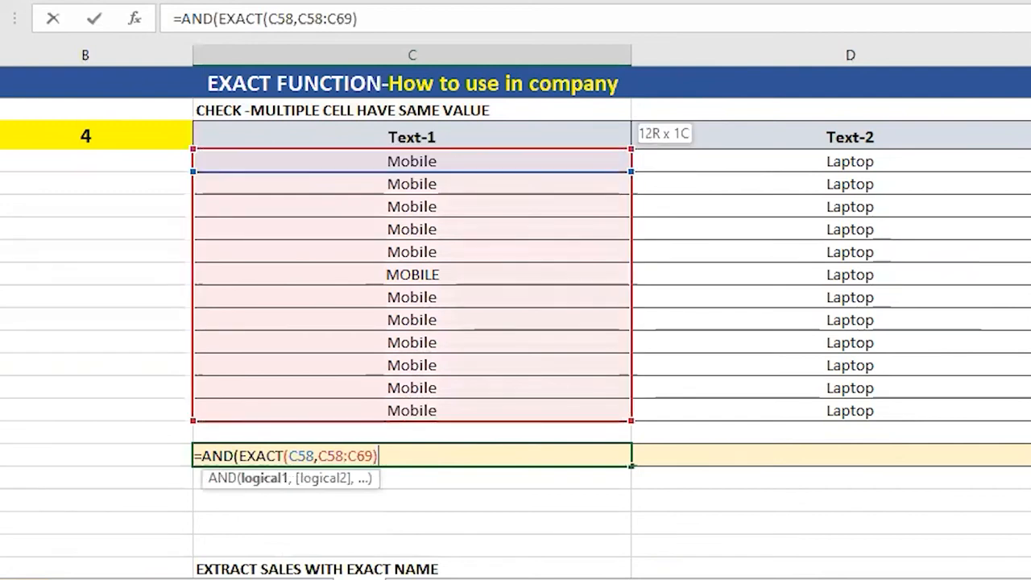
{"action": "key", "text": "ctrl+Return"}
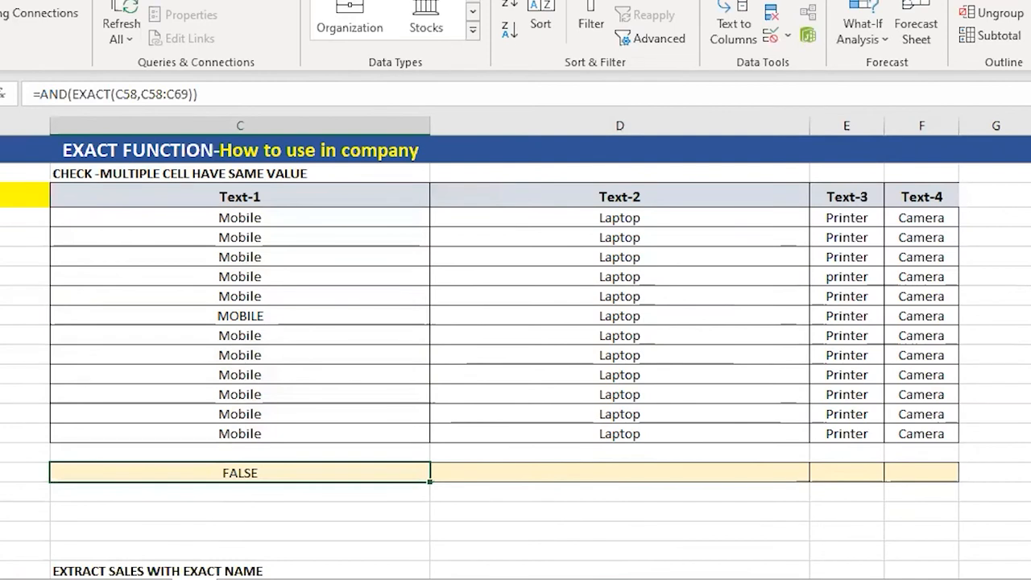
Find the uppercase MOBILE entry in C63 of the Text-1 column and make it bold.
{"action": "key", "text": "Up"}
{"action": "key", "text": "Up"}
{"action": "key", "text": "Up"}
{"action": "key", "text": "Up"}
{"action": "key", "text": "Up"}
{"action": "key", "text": "Up"}
{"action": "key", "text": "Up"}
{"action": "key", "text": "Up"}
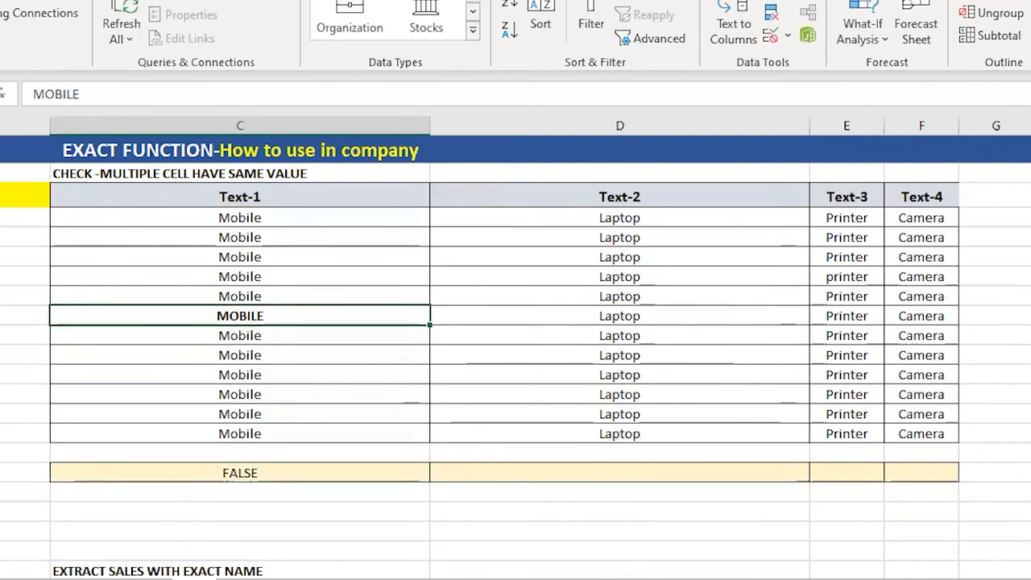
Test the Text-1 check by filling C63 with the Mobile entry from the cell above, and undo the fill.
{"action": "key", "text": "Up"}
{"action": "key", "text": "Up"}
{"action": "key", "text": "Up"}
{"action": "key", "text": "Up"}
{"action": "key", "text": "Up"}
{"action": "key", "text": "Down"}
{"action": "key", "text": "Down"}
{"action": "key", "text": "Down"}
{"action": "key", "text": "Down"}
{"action": "key", "text": "Down"}
{"action": "key", "text": "ctrl+d"}
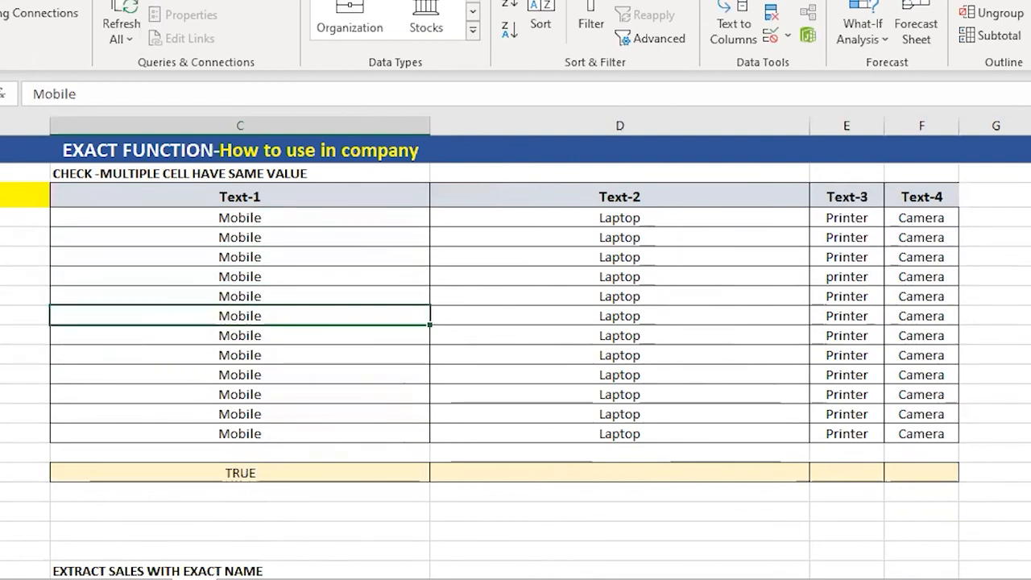
{"action": "key", "text": "ctrl+z"}
{"action": "key", "text": "Escape"}
Copy the check formula from C71 across to D71:F71 for the remaining text columns.
{"action": "key", "text": "ctrl+Down"}
{"action": "key", "text": "Down"}
{"action": "key", "text": "Down"}
{"action": "key", "text": "ctrl+c"}
{"action": "key", "text": "shift+Right"}
{"action": "key", "text": "shift+Right"}
{"action": "key", "text": "shift+Right"}
{"action": "key", "text": "ctrl+v"}
Check the result in D71 against the Laptop entries of the Text-2 column.
{"action": "key", "text": "Right"}
{"action": "key", "text": "Up"}
{"action": "key", "text": "ctrl+Up"}
{"action": "key", "text": "Down"}
{"action": "key", "text": "ctrl+shift+Down"}
{"action": "key", "text": "ctrl+Down"}
Find the lowercase printer entry in E61 of the Text-3 column and make it bold.
{"action": "key", "text": "Right"}
{"action": "key", "text": "ctrl+Up"}
{"action": "key", "text": "Down"}
{"action": "key", "text": "Up"}
{"action": "key", "text": "ctrl+shift+Down"}
{"action": "key", "text": "Down"}
{"action": "key", "text": "Down"}
{"action": "key", "text": "Down"}
{"action": "key", "text": "Down"}
{"action": "key", "text": "Down"}
{"action": "key", "text": "Down"}
{"action": "key", "text": "Down"}
{"action": "key", "text": "Up"}
{"action": "key", "text": "Up"}
{"action": "key", "text": "Up"}
{"action": "key", "text": "Up"}
{"action": "key", "text": "Up"}
{"action": "key", "text": "Down"}
{"action": "key", "text": "Down"}
{"action": "key", "text": "Down"}
{"action": "key", "text": "Down"}
{"action": "key", "text": "Down"}
{"action": "key", "text": "Down"}
{"action": "key", "text": "Down"}
{"action": "key", "text": "Down"}
{"action": "key", "text": "Down"}
{"action": "key", "text": "Up"}
{"action": "key", "text": "Up"}
{"action": "key", "text": "Up"}
{"action": "key", "text": "Up"}
{"action": "key", "text": "Up"}
{"action": "key", "text": "Up"}
{"action": "key", "text": "Up"}
{"action": "key", "text": "Up"}
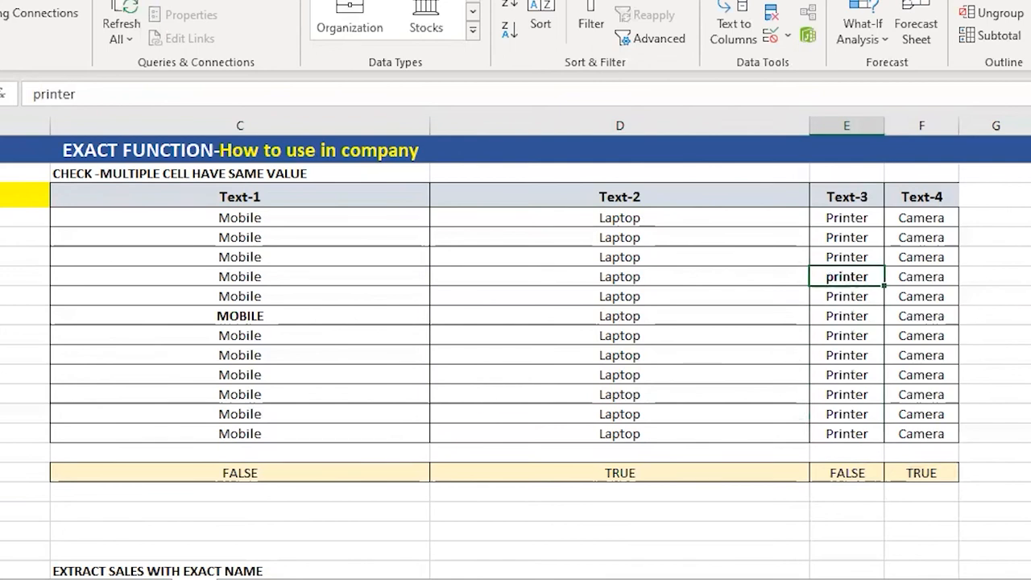
Remove the bold from the lowercase printer entry in E61 and check the formula in E71.
{"action": "key", "text": "ctrl+b"}
{"action": "key", "text": "ctrl+Down"}
{"action": "key", "text": "Down"}
{"action": "key", "text": "Down"}
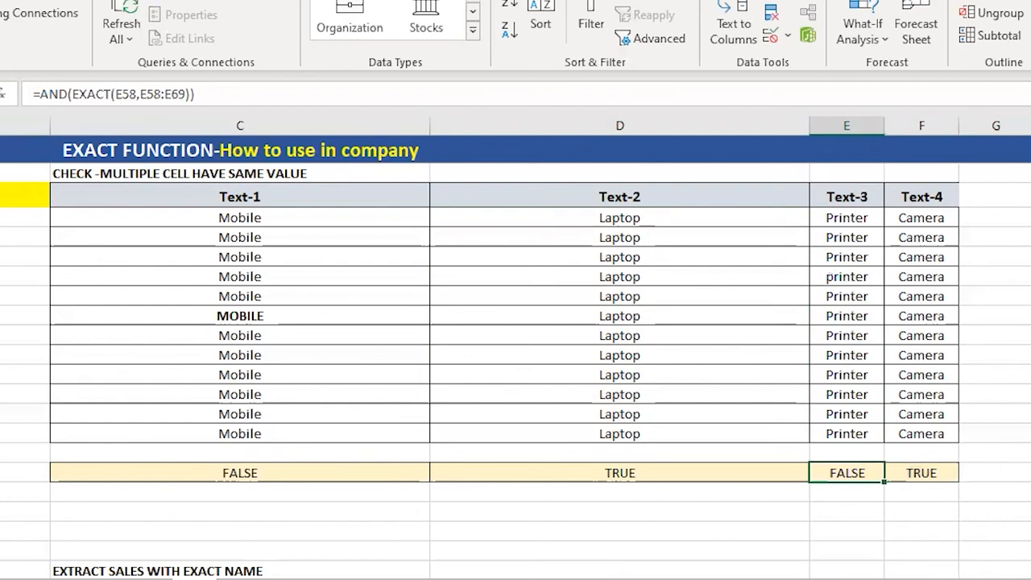
Go to the EXTRACT SALES WITH EXACT NAME section below the Text-1 to Text-4 table.
{"action": "key", "text": "Right"}
{"action": "key", "text": "Down"}
{"action": "key", "text": "Down"}
{"action": "key", "text": "Down"}
{"action": "key", "text": "Down"}
{"action": "key", "text": "Down"}
{"action": "key", "text": "Down"}
{"action": "key", "text": "Down"}
{"action": "key", "text": "Down"}
{"action": "key", "text": "Down"}
{"action": "key", "text": "Down"}
{"action": "key", "text": "Down"}
{"action": "key", "text": "Down"}
{"action": "key", "text": "Down"}
{"action": "key", "text": "Down"}
{"action": "key", "text": "Down"}
{"action": "key", "text": "Down"}
{"action": "key", "text": "Down"}
{"action": "key", "text": "Down"}
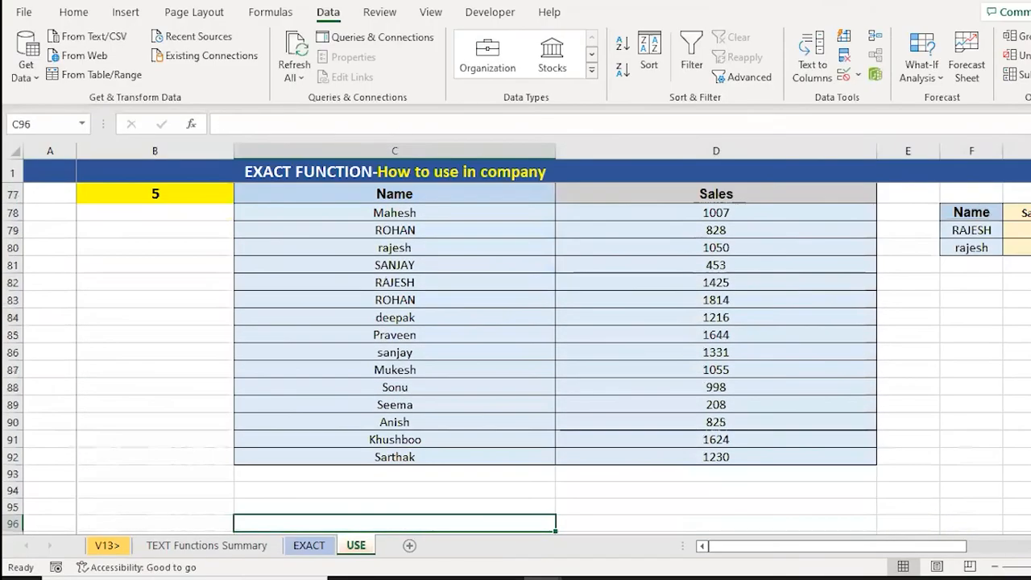
{"action": "key", "text": "ctrl+Up"}
{"action": "key", "text": "ctrl+Up"}
{"action": "key", "text": "Up"}
{"action": "key", "text": "Up"}
{"action": "key", "text": "Up"}
{"action": "key", "text": "Down"}
{"action": "key", "text": "Down"}
{"action": "key", "text": "Down"}
{"action": "key", "text": "Down"}
{"action": "key", "text": "Down"}
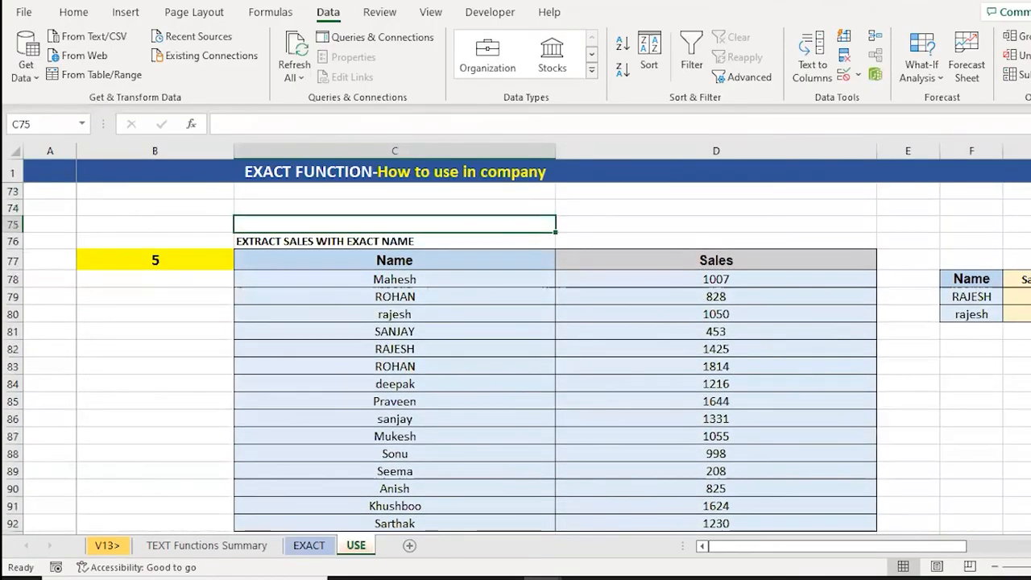
Examine the Name and Sales columns in C78:D92 and the uppercase and lowercase lookup names in F79:F80.
{"action": "key", "text": "ctrl+shift+Down"}
{"action": "key", "text": "Right"}
{"action": "key", "text": "ctrl+shift+Down"}
{"action": "key", "text": "Left"}
{"action": "key", "text": "Left"}
{"action": "key", "text": "Right"}
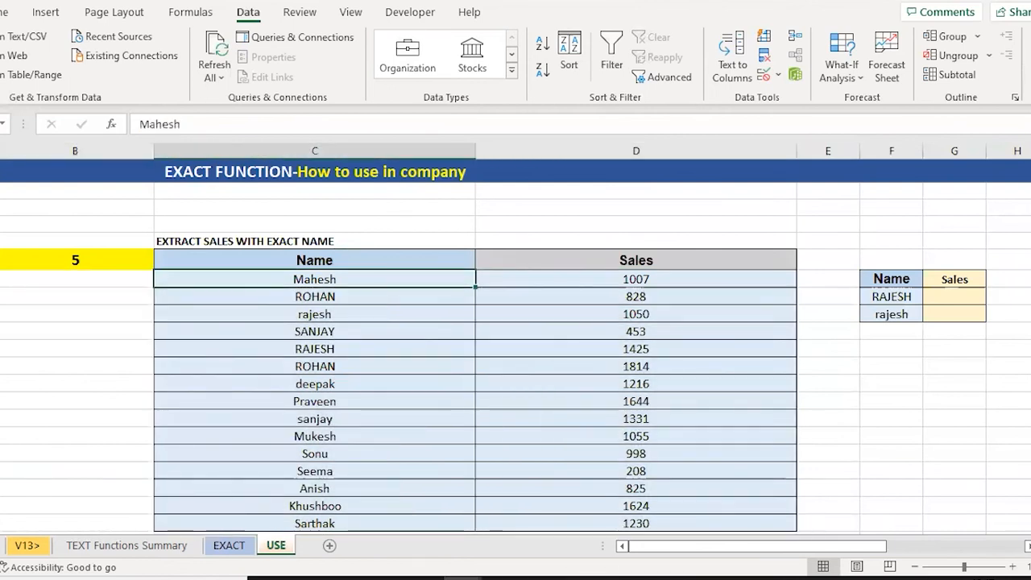
{"action": "key", "text": "Down"}
{"action": "key", "text": "Right"}
{"action": "key", "text": "Right"}
{"action": "key", "text": "Right"}
{"action": "key", "text": "Right"}
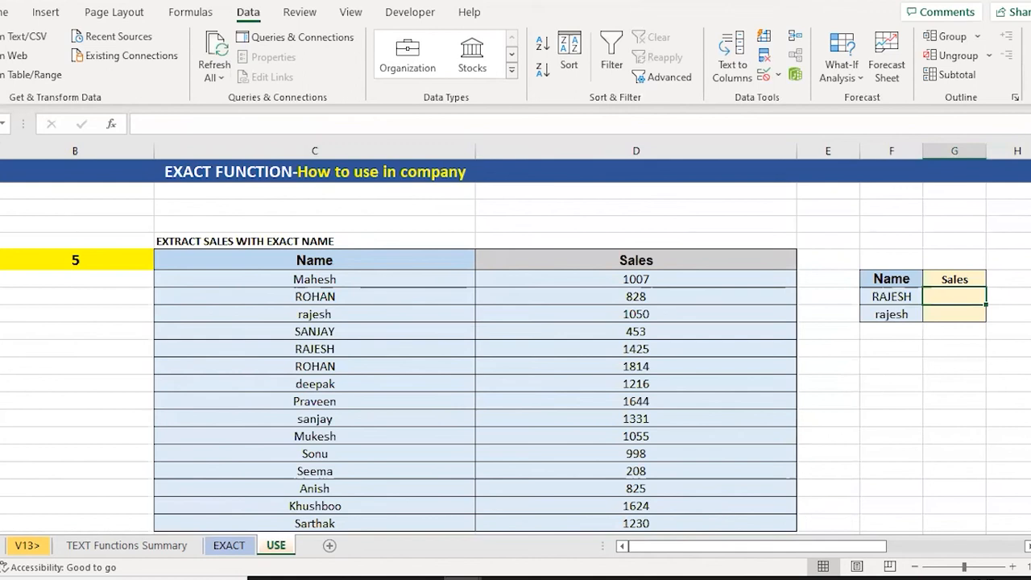
{"action": "key", "text": "Down"}
{"action": "key", "text": "Left"}
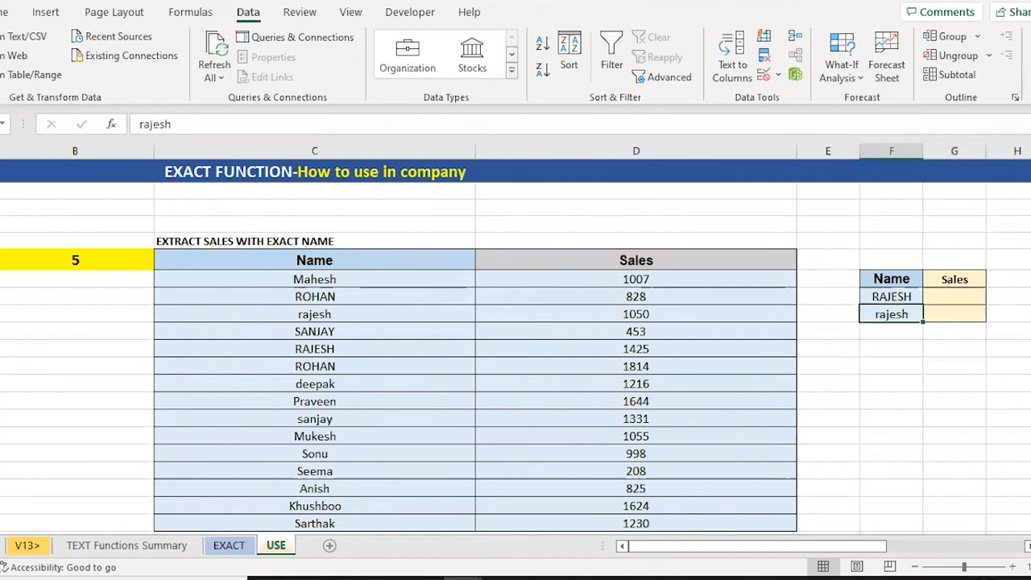
{"action": "key", "text": "Right"}
{"action": "key", "text": "Up"}
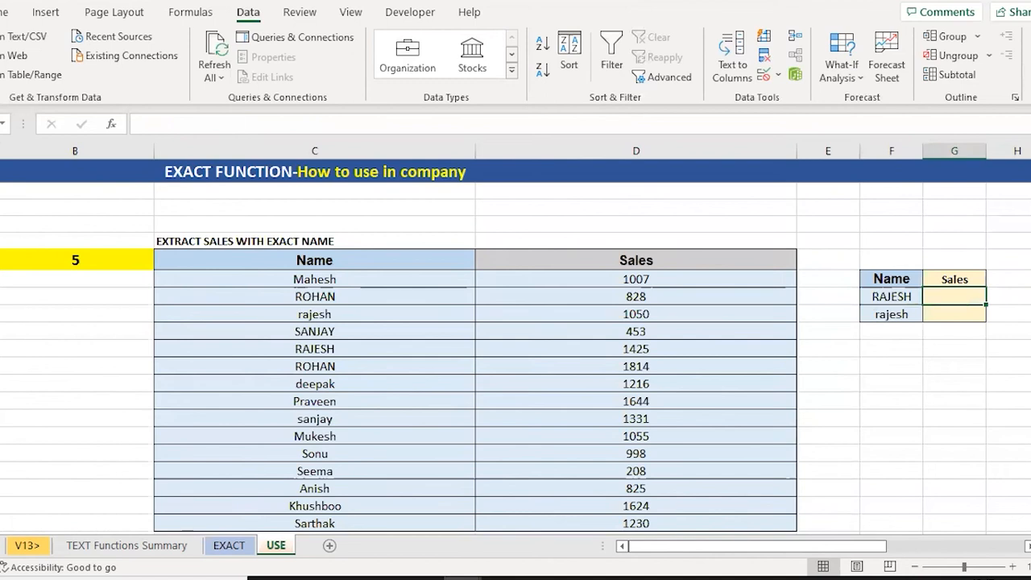
Begin an INDEX formula in G79 with the sales range as its absolute array, $D$78:$D$92.
{"action": "type", "text": "="}
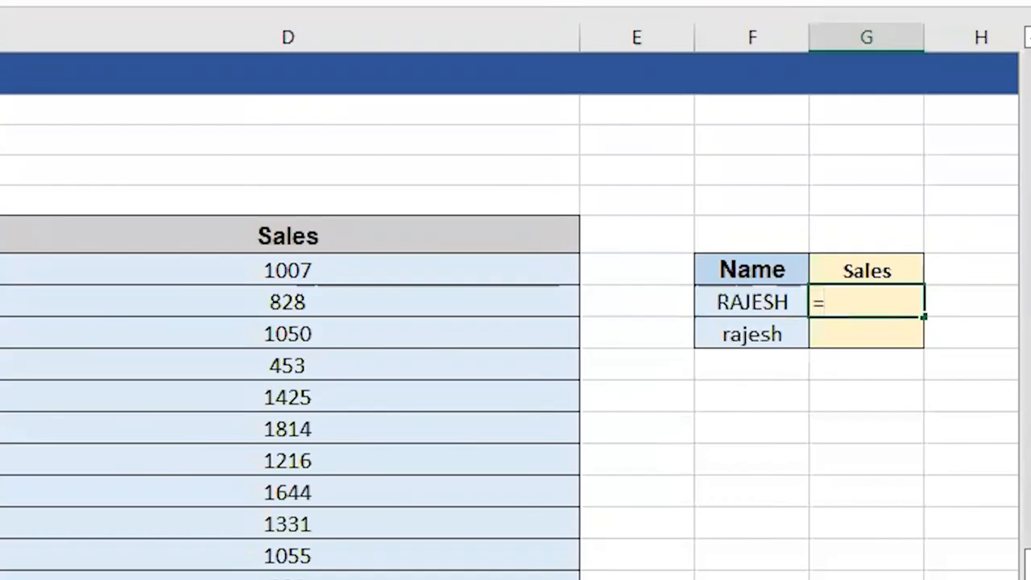
{"action": "type", "text": "indd"}
{"action": "key", "text": "BackSpace"}
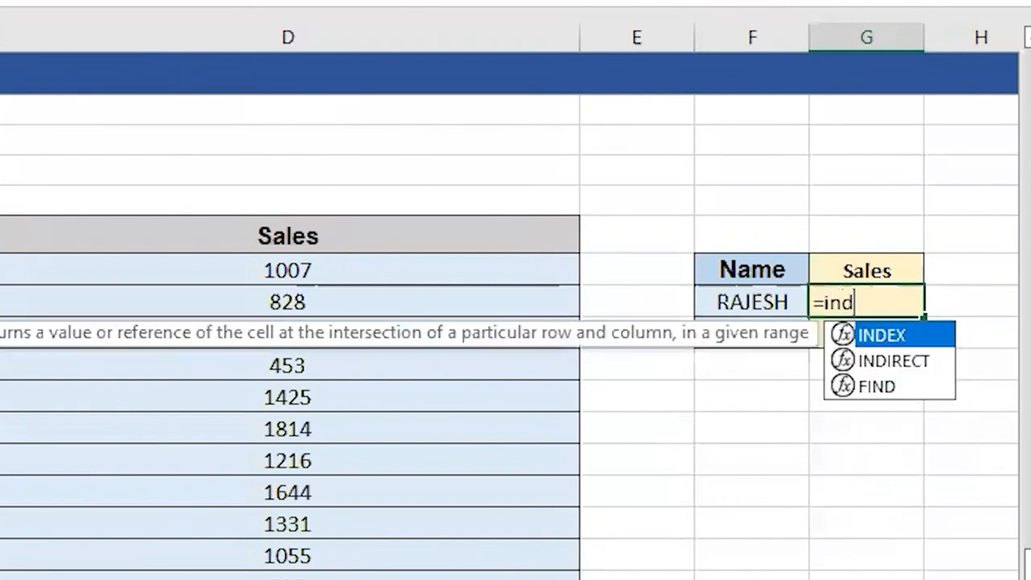
{"action": "key", "text": "Tab"}
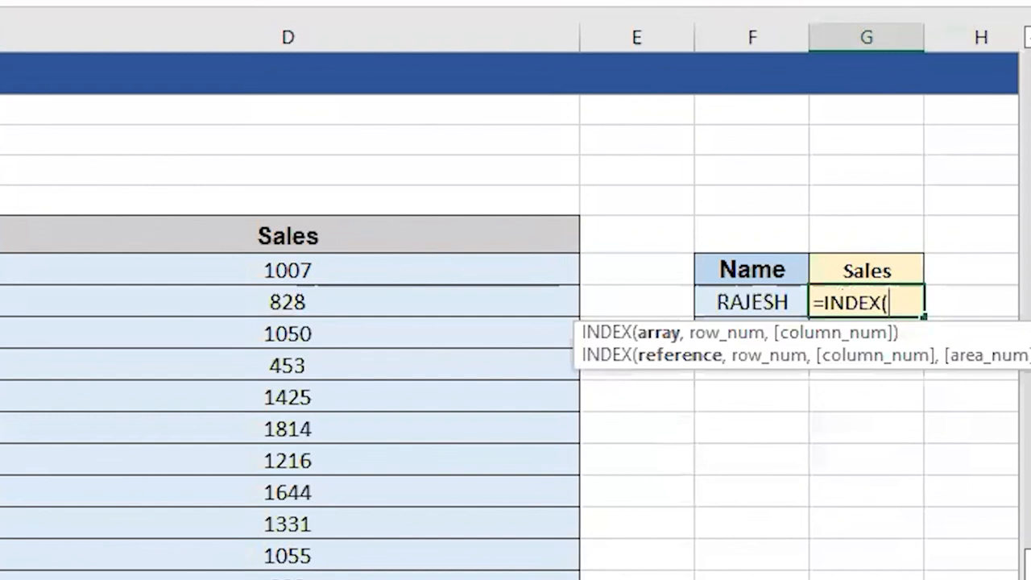
{"action": "key", "text": "Left"}
{"action": "key", "text": "Right"}
{"action": "key", "text": "Right"}
{"action": "key", "text": "Right"}
{"action": "key", "text": "Left"}
{"action": "key", "text": "Left"}
{"action": "key", "text": "Left"}
{"action": "key", "text": "Left"}
{"action": "key", "text": "Left"}
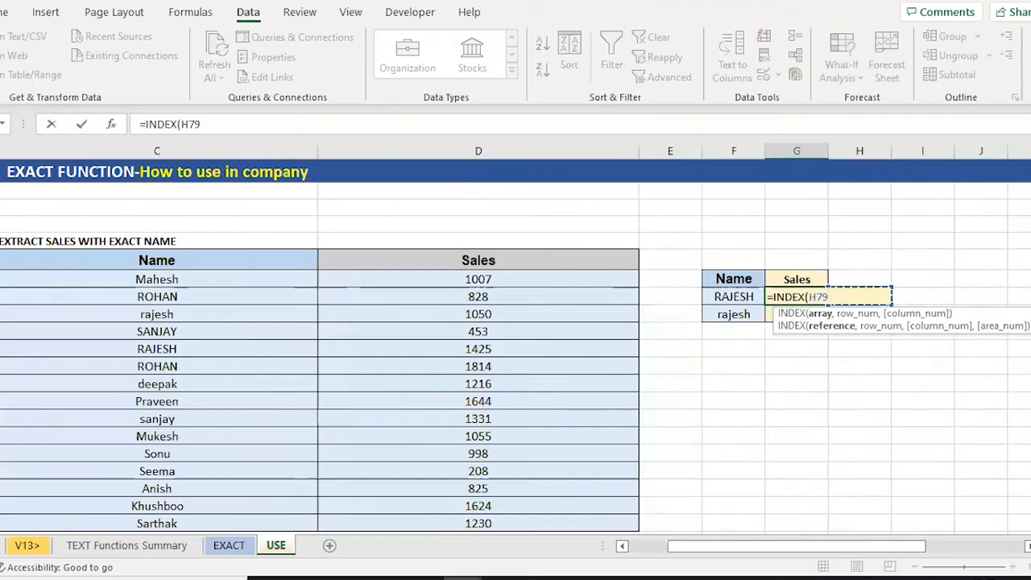
{"action": "key", "text": "Up"}
{"action": "key", "text": "ctrl+shift+Down"}
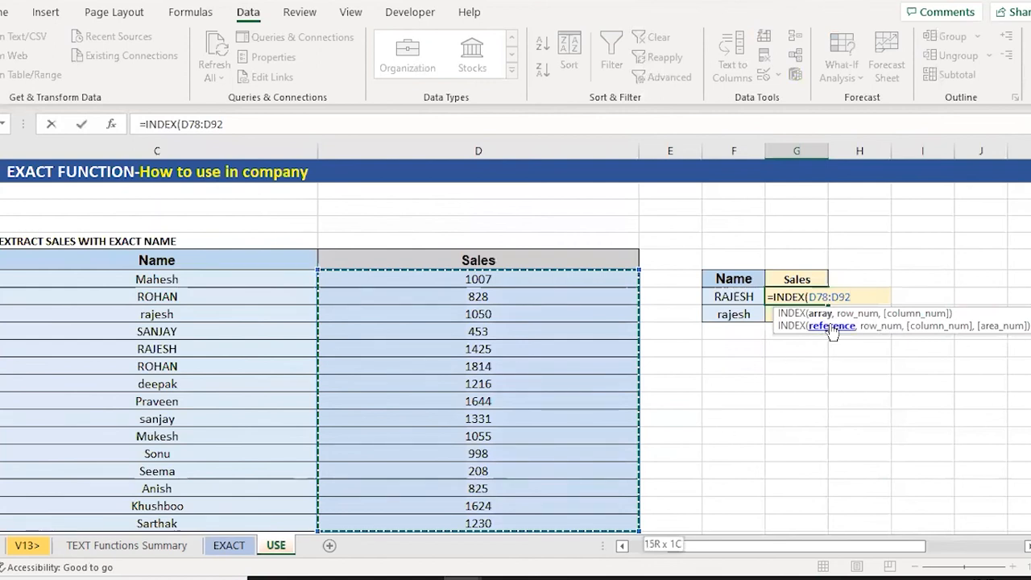
{"action": "key", "text": "F4"}
{"action": "type", "text": ","}
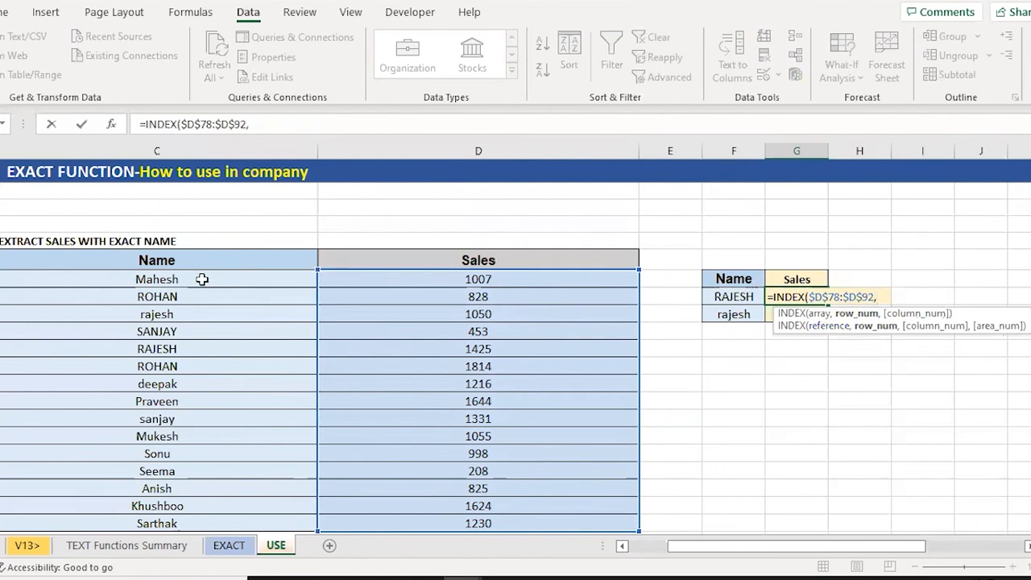
Nest a MATCH as the INDEX row number, with TRUE as lookup value and an EXACT function as lookup array.
{"action": "type", "text": "mat"}
{"action": "key", "text": "Tab"}
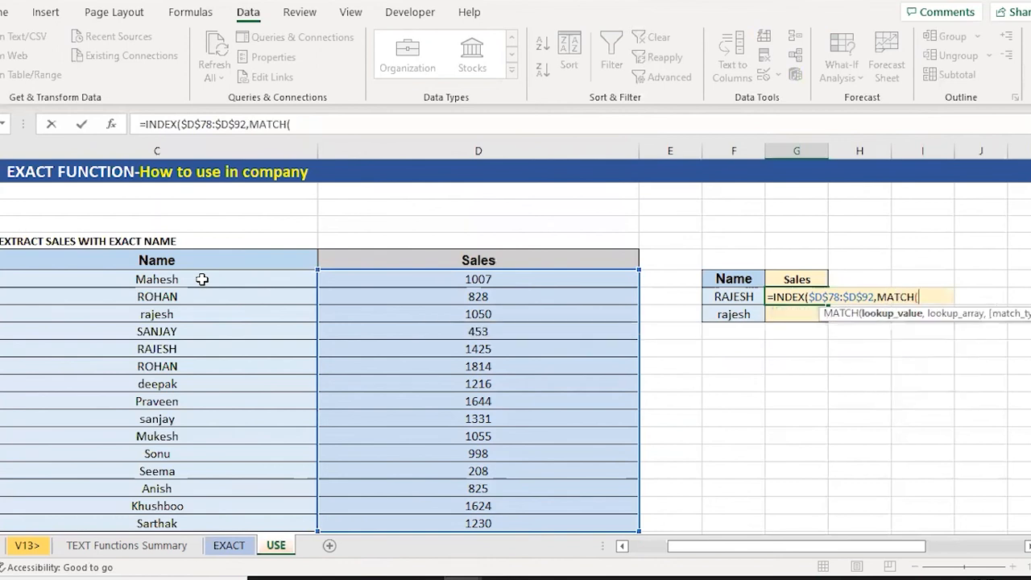
{"action": "type", "text": "t"}
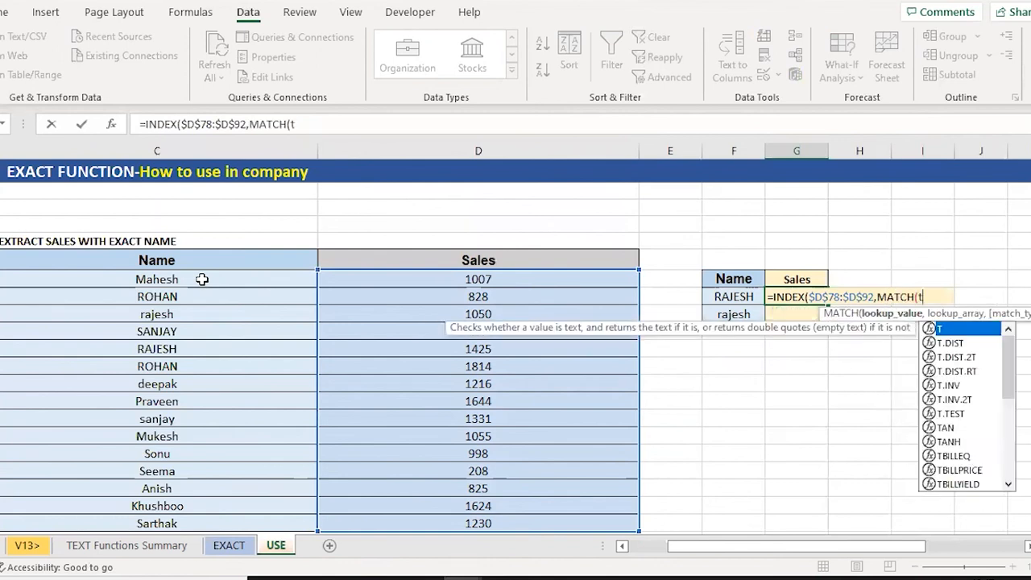
{"action": "type", "text": "rue,ex"}
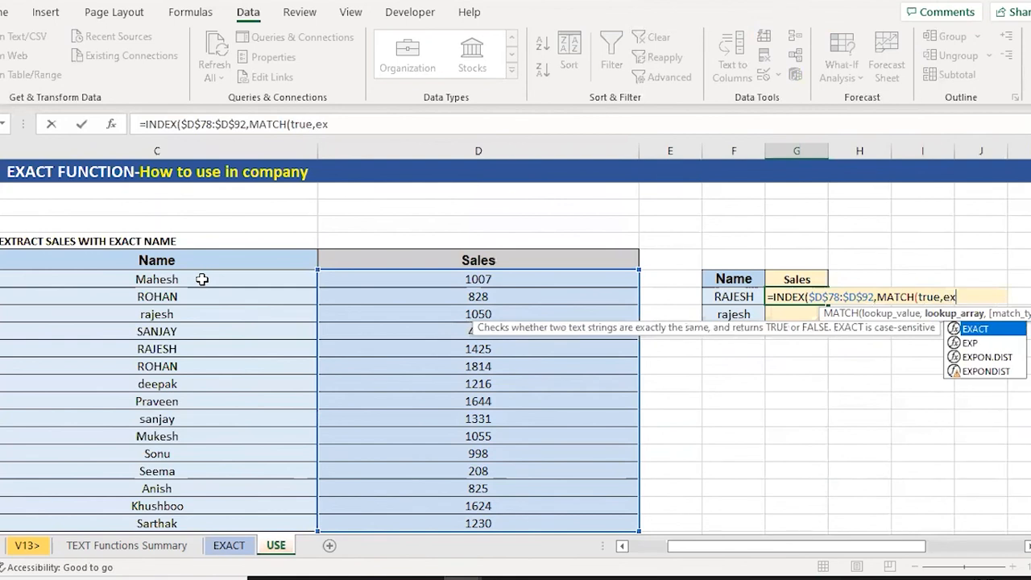
{"action": "key", "text": "Tab"}
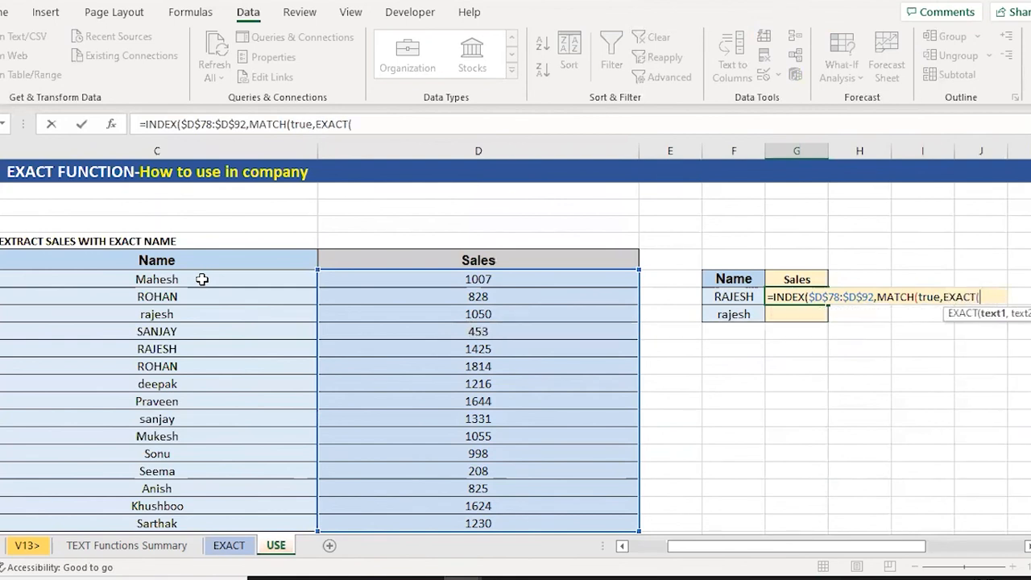
Make EXACT compare the lookup name in F79 with the absolute name range $C$78:$C$92.
{"action": "key", "text": "Left"}
{"action": "type", "text": ","}
{"action": "key", "text": "Left"}
{"action": "key", "text": "Left"}
{"action": "key", "text": "Left"}
{"action": "key", "text": "Left"}
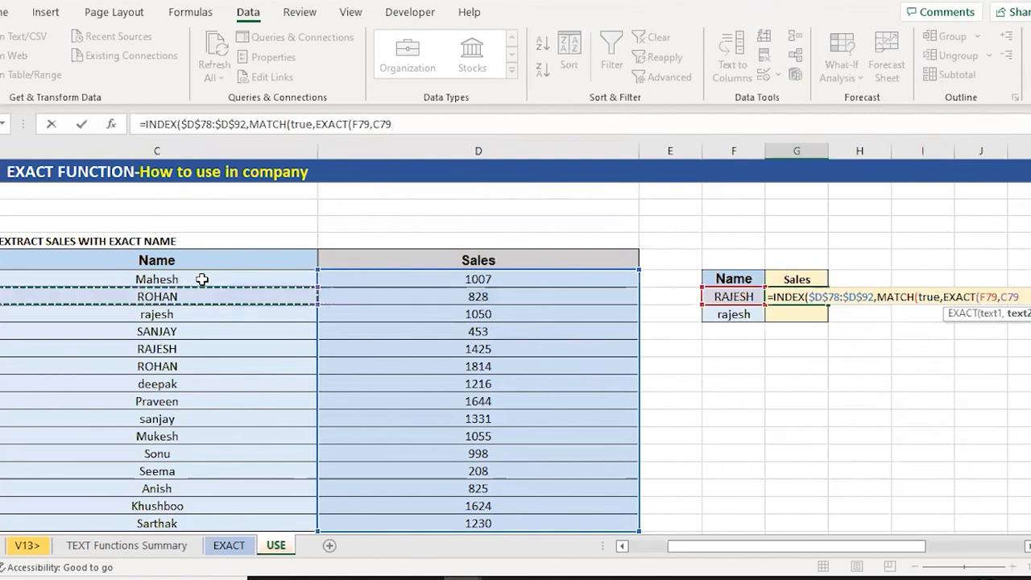
{"action": "key", "text": "Up"}
{"action": "key", "text": "ctrl+shift+Down"}
{"action": "key", "text": "F4"}
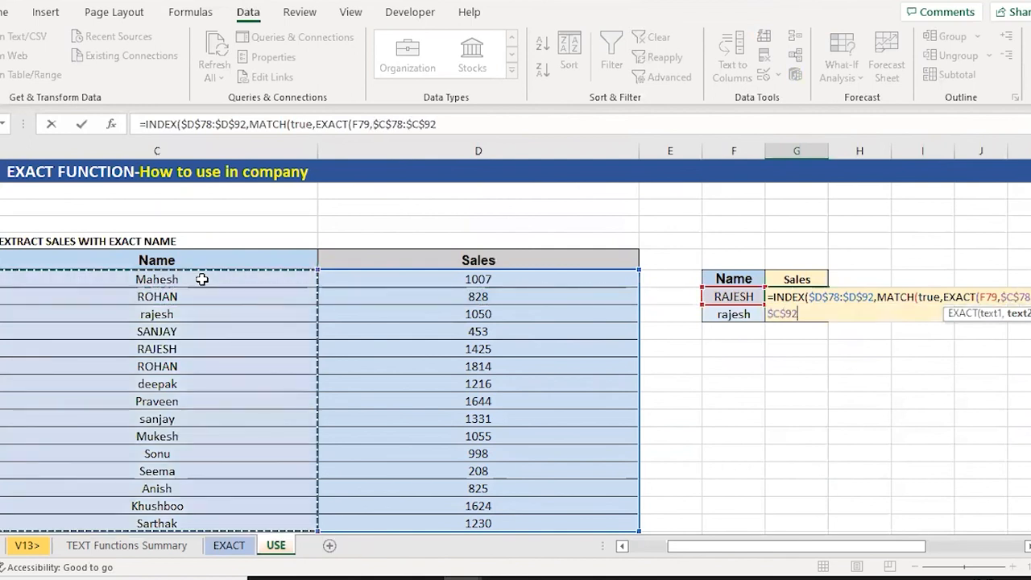
{"action": "type", "text": ")"}
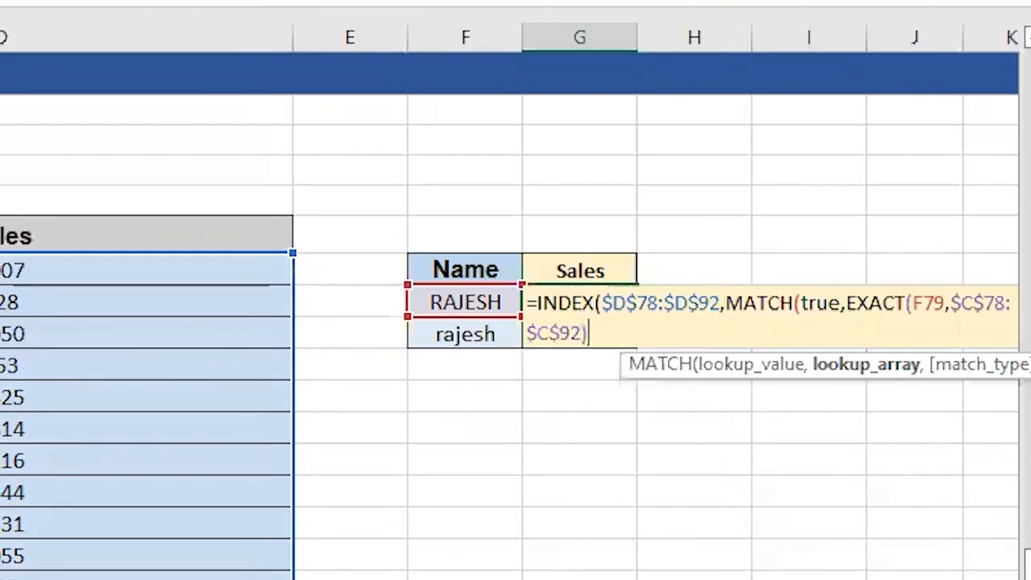
Complete the G79 formula with match type 0 and fill it down to G80 for the lowercase name.
{"action": "type", "text": ",0)"}
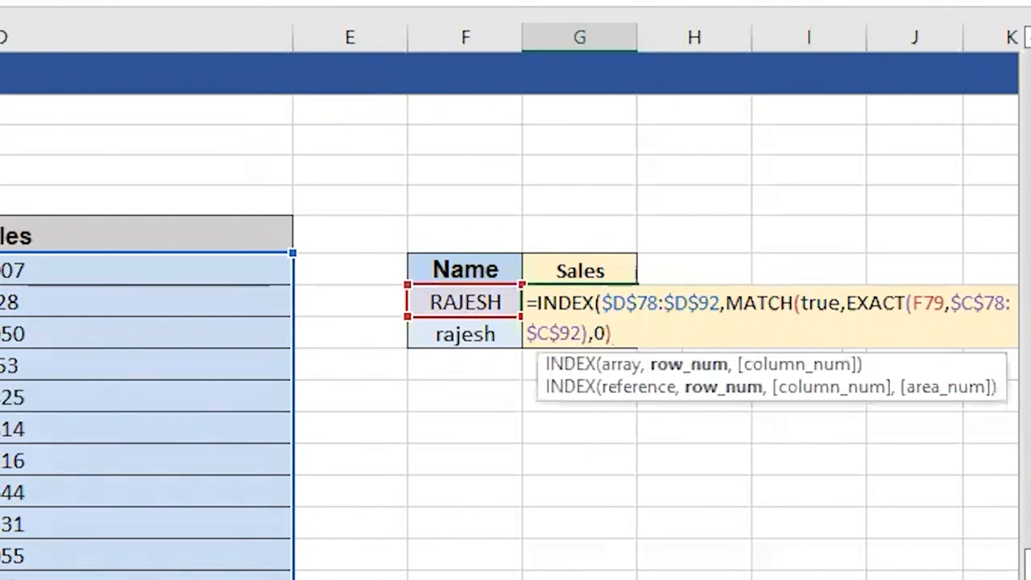
{"action": "type", "text": ")"}
{"action": "key", "text": "Return"}
{"action": "key", "text": "Up"}
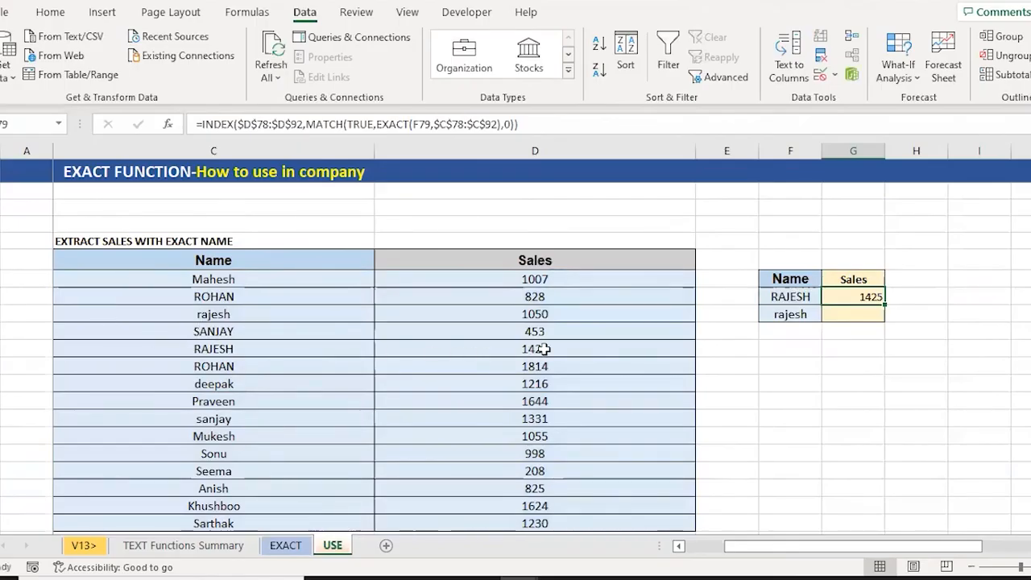
{"action": "key", "text": "Return"}
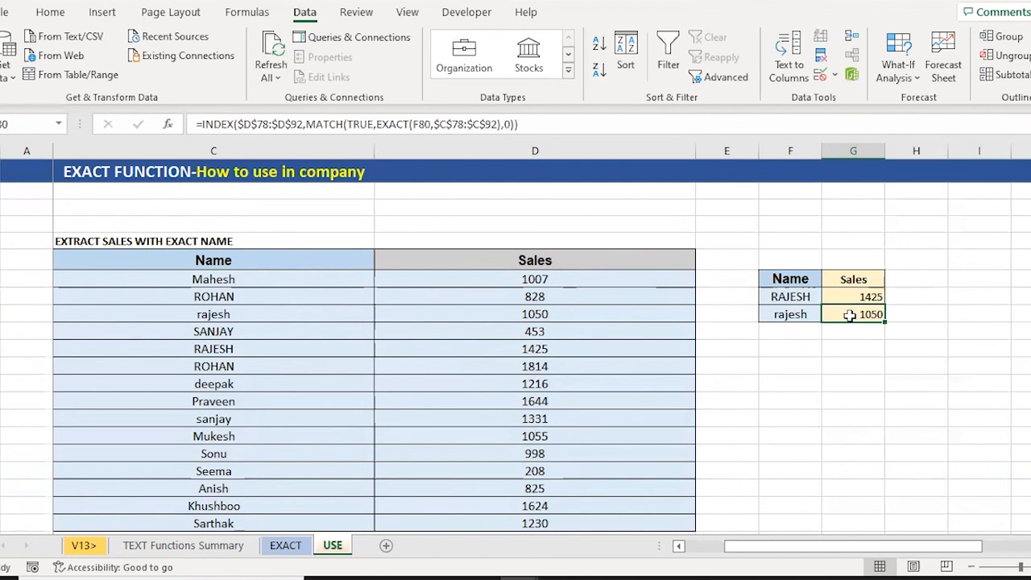
Look through the Name and Sales table to its end and return to the lowercase lookup name in C80.
{"action": "key", "text": "Left"}
{"action": "key", "text": "Left"}
{"action": "key", "text": "Left"}
{"action": "key", "text": "Left"}
{"action": "key", "text": "Down"}
{"action": "key", "text": "Down"}
{"action": "key", "text": "Down"}
{"action": "key", "text": "Down"}
{"action": "key", "text": "Down"}
{"action": "key", "text": "Down"}
{"action": "key", "text": "Down"}
{"action": "key", "text": "Down"}
{"action": "key", "text": "Down"}
{"action": "key", "text": "Down"}
{"action": "key", "text": "Down"}
{"action": "key", "text": "Down"}
{"action": "key", "text": "Down"}
{"action": "key", "text": "Down"}
{"action": "key", "text": "Down"}
{"action": "key", "text": "Down"}
{"action": "key", "text": "Down"}
{"action": "key", "text": "Down"}
{"action": "key", "text": "Down"}
{"action": "key", "text": "Down"}
{"action": "key", "text": "Down"}
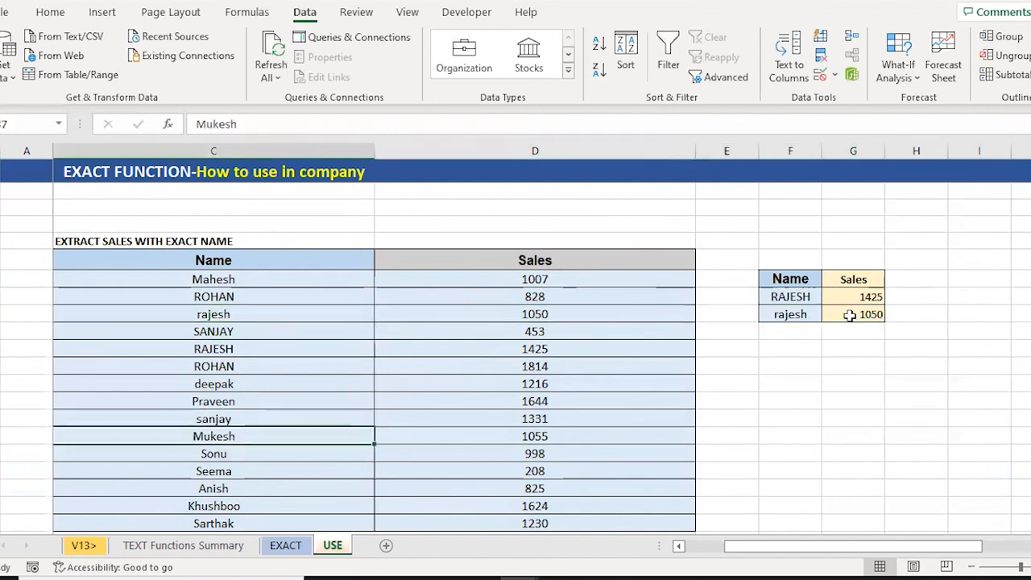
{"action": "key", "text": "ctrl+Up"}
{"action": "key", "text": "ctrl+Up"}
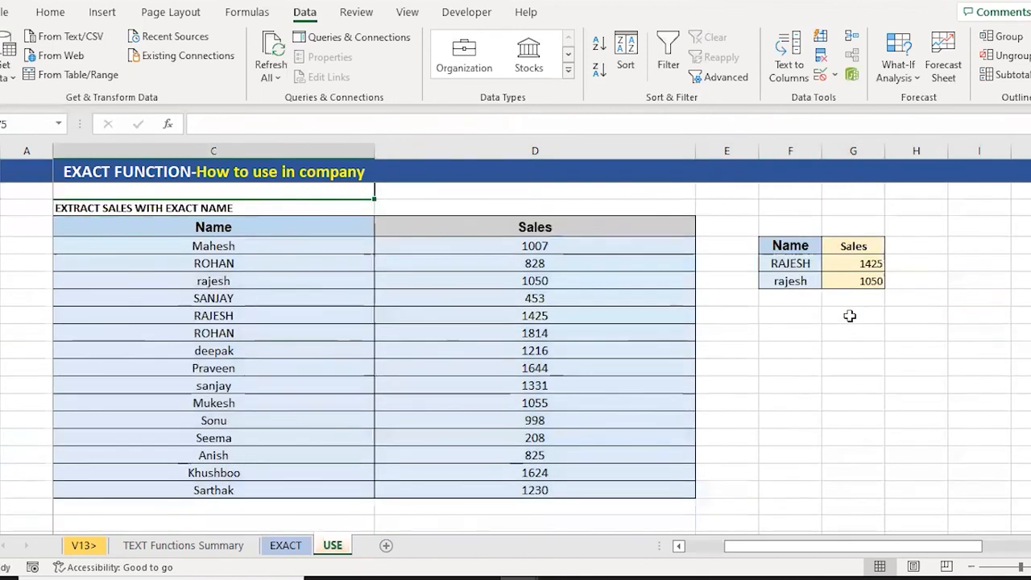
{"action": "key", "text": "Down"}
{"action": "key", "text": "Down"}
{"action": "key", "text": "Down"}
{"action": "key", "text": "Down"}
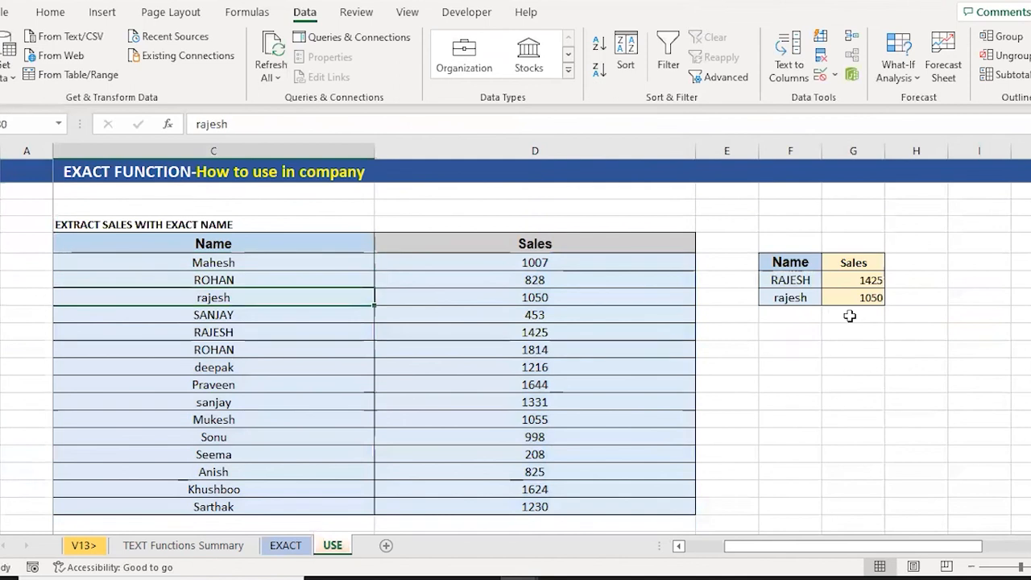